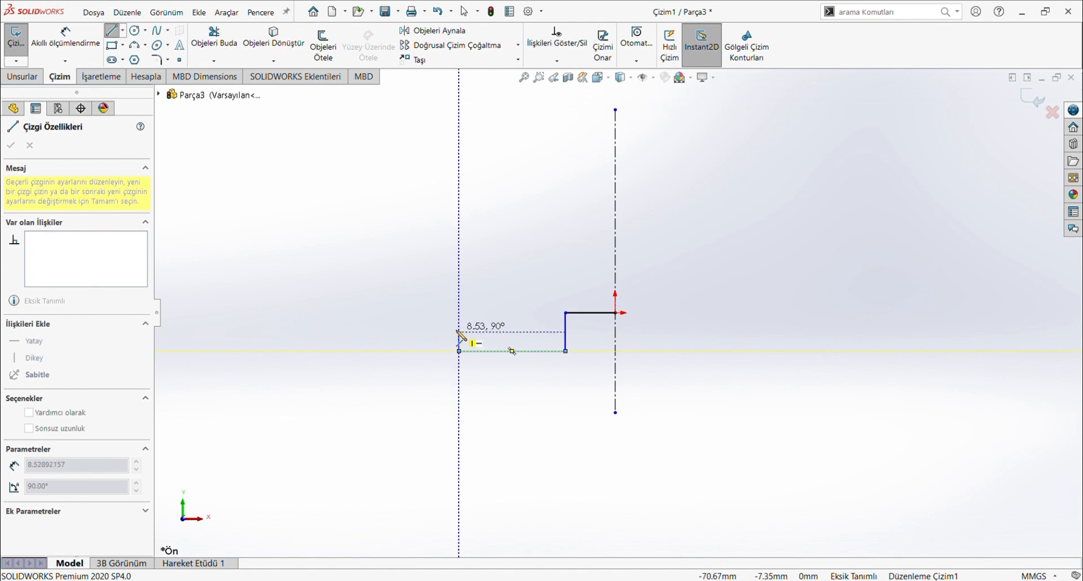
Complete the stepped half-profile with six connected lines ending on the centerline, with an upper edge about 17 mm wide and a closing line about 12 mm long.
left_click(459, 323)
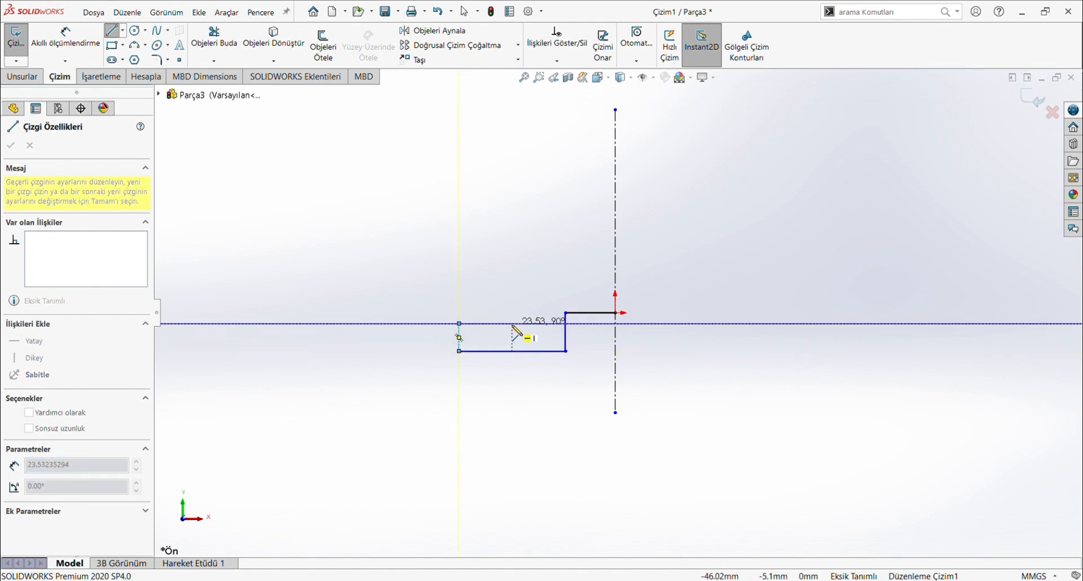
left_click(531, 323)
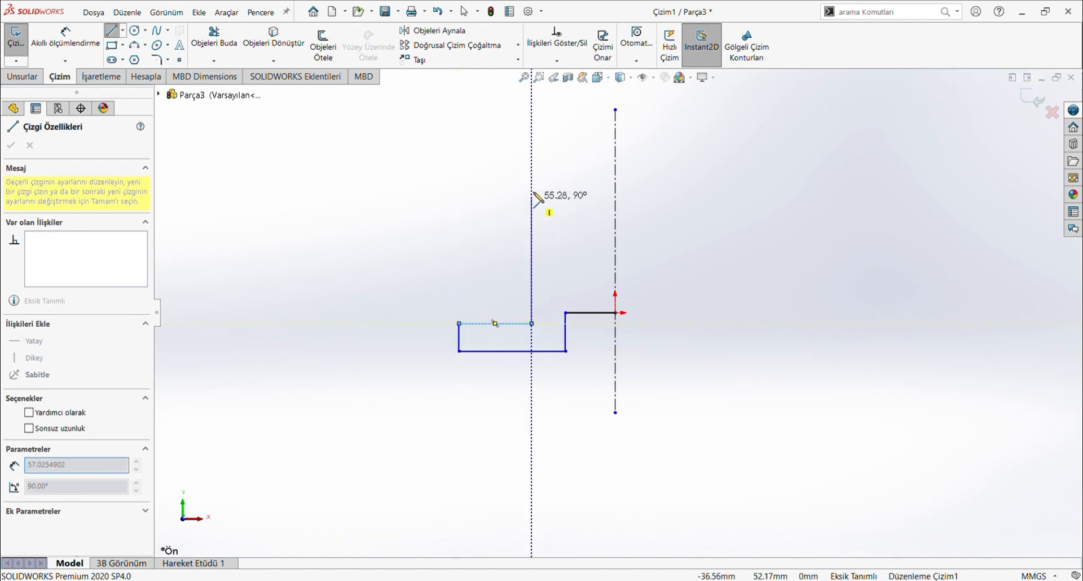
left_click(532, 116)
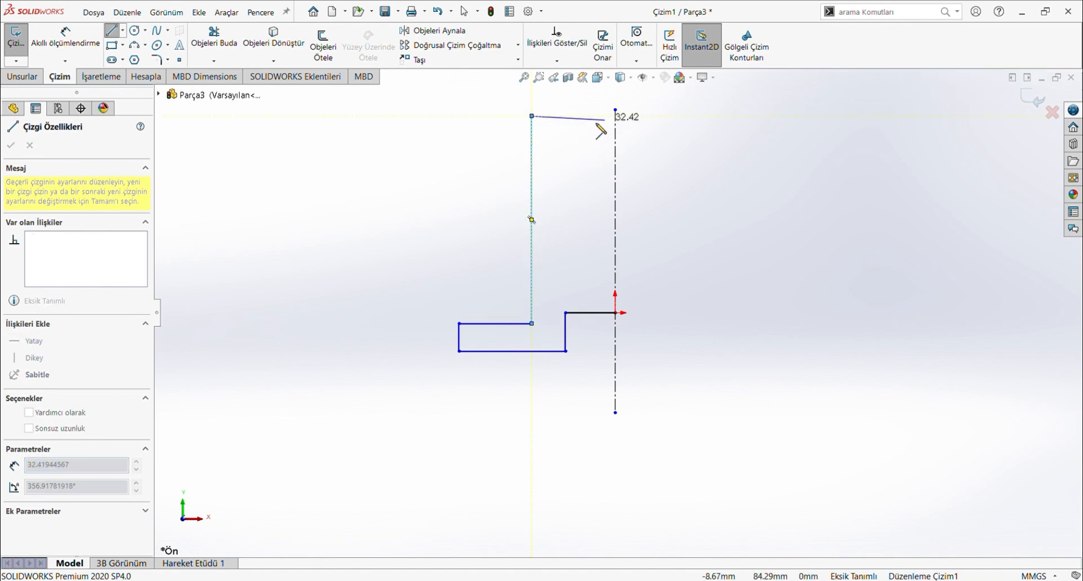
left_click(580, 116)
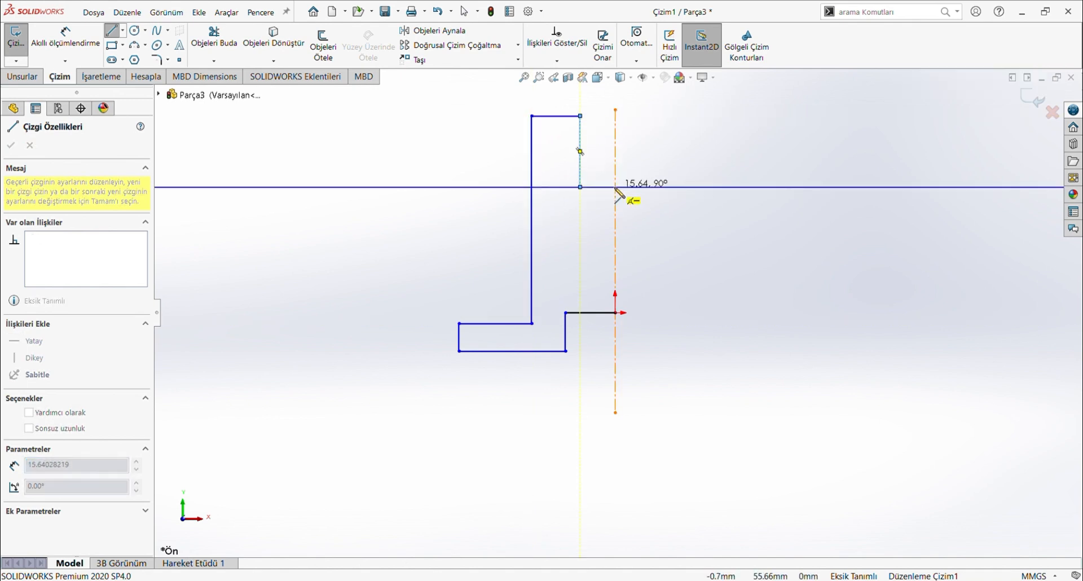
left_click(580, 186)
left_click(615, 187)
key("Escape")
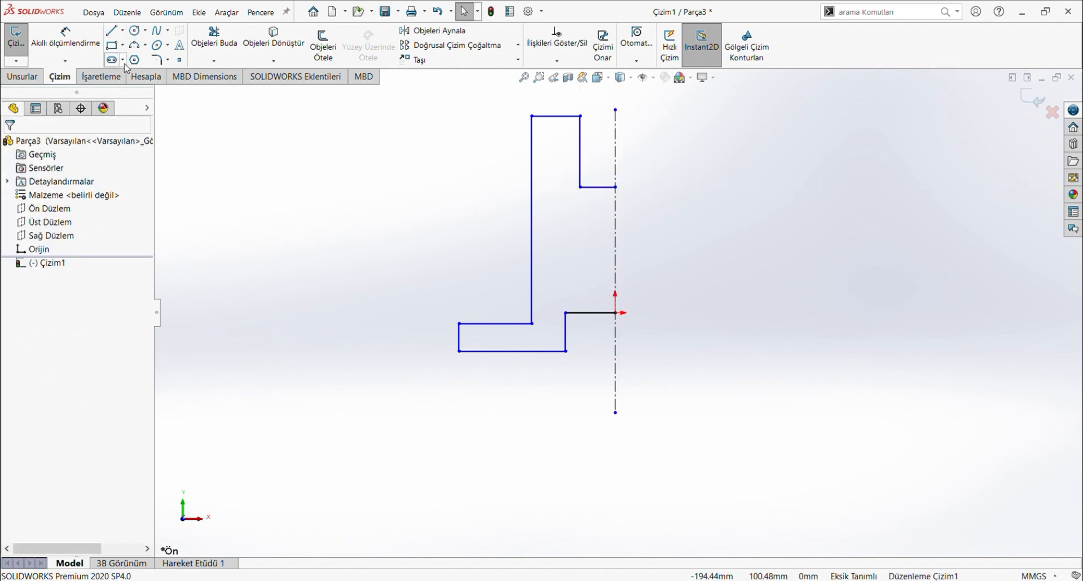
Dimension the horizontal line running from the origin to the lower recess corner at 17.5 mm.
left_click(65, 39)
left_click(585, 320)
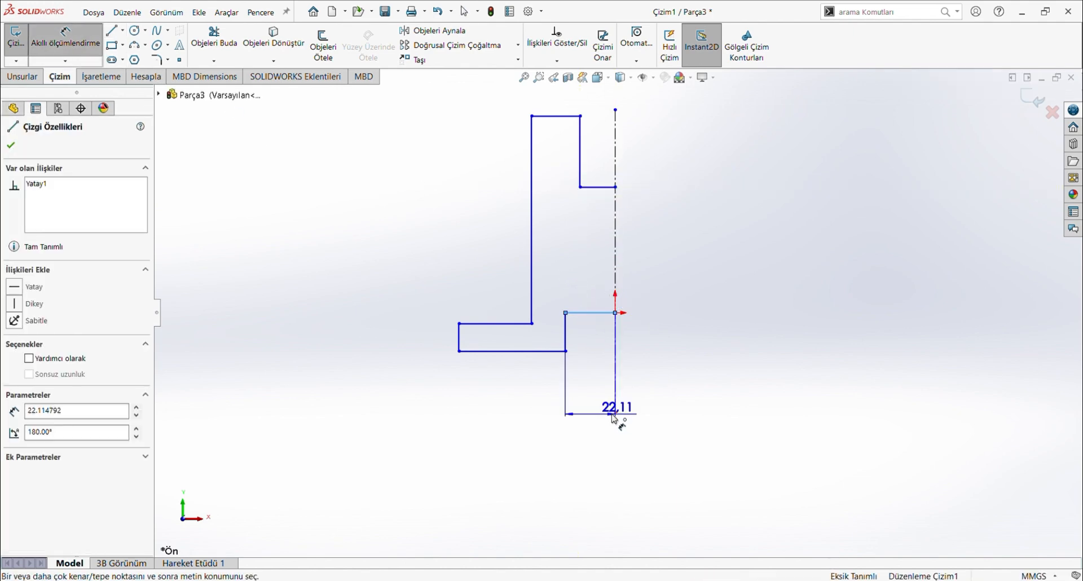
left_click(591, 397)
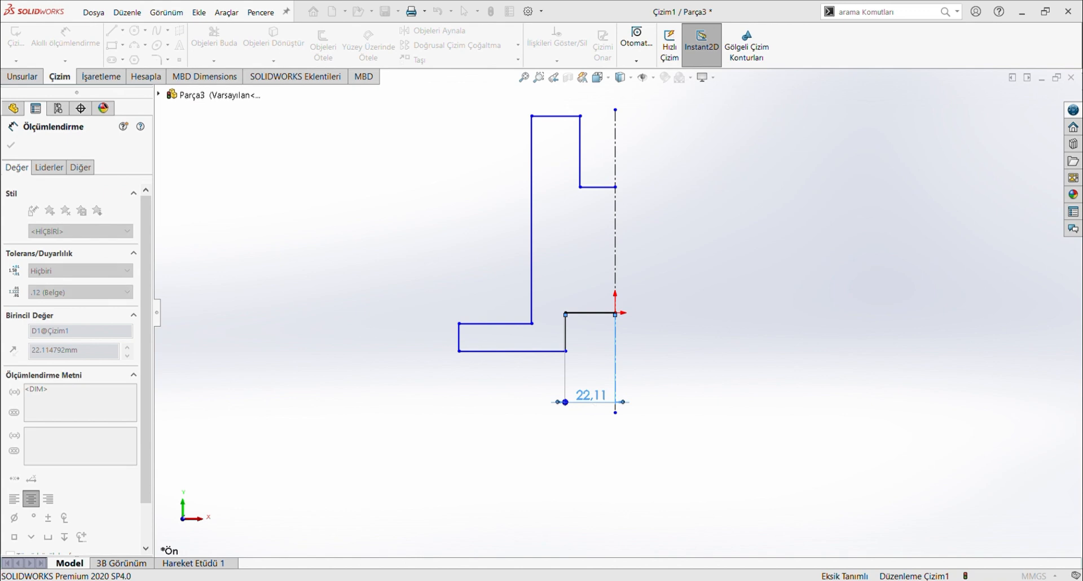
type("17.5")
key("Return")
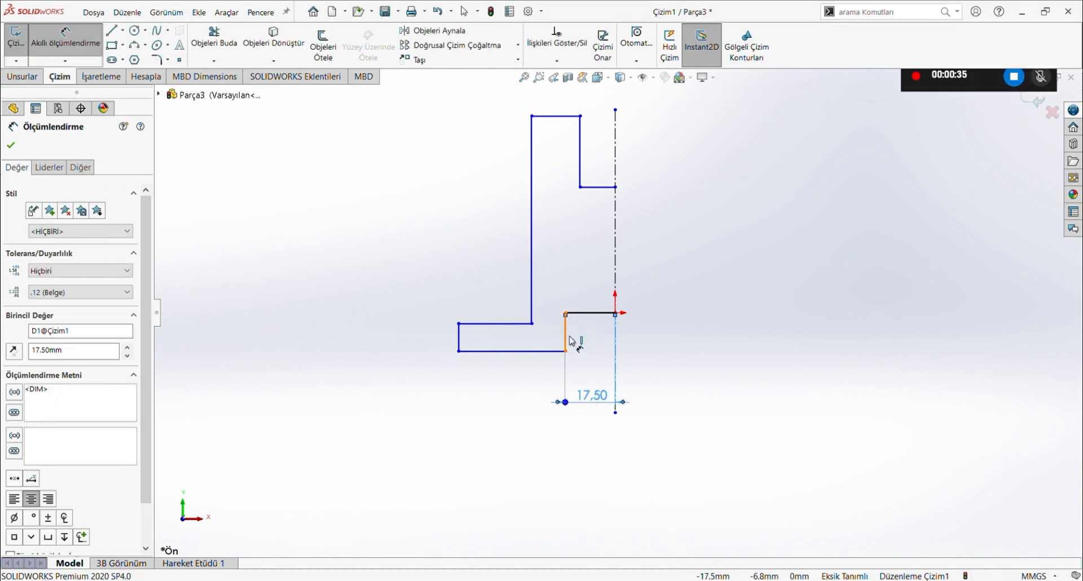
Dimension the vertical edge of the lower recess at 18 mm.
left_click(571, 339)
left_click(587, 341)
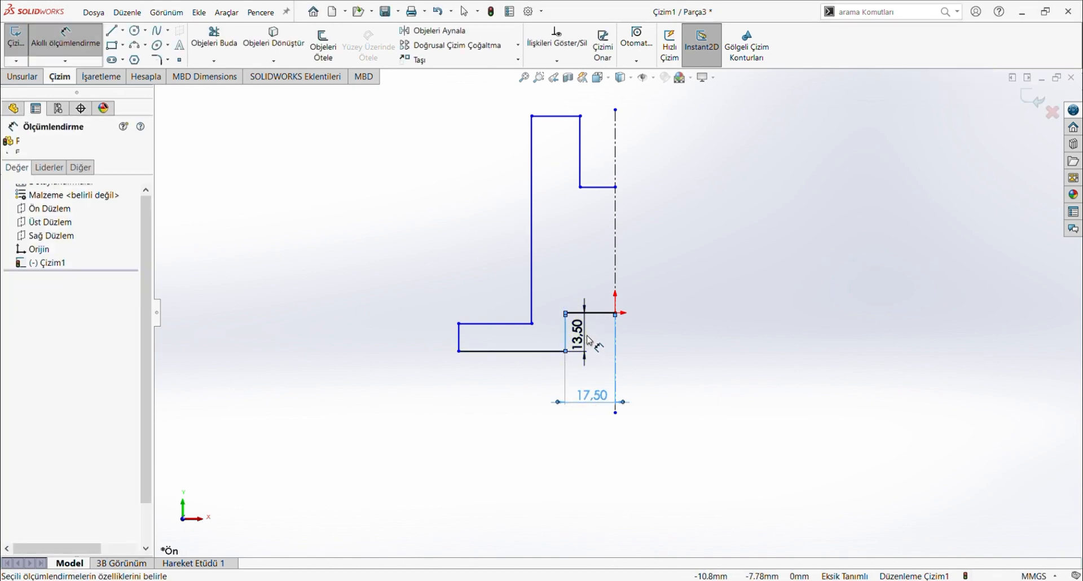
type("18")
key("Return")
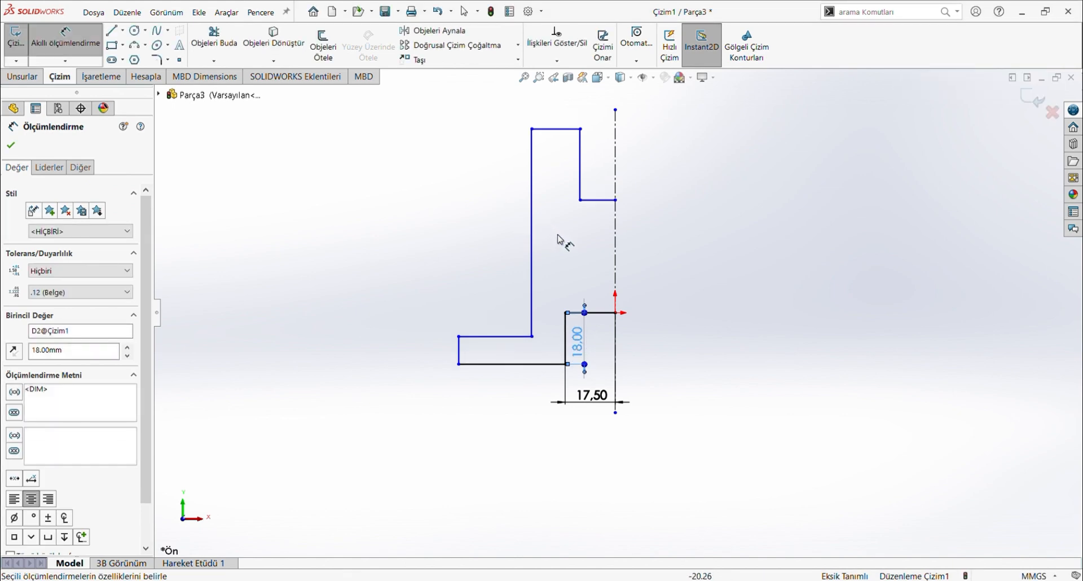
Dimension the vertical distance between the two horizontal lines that end on the centerline at 14 mm.
left_click(603, 200)
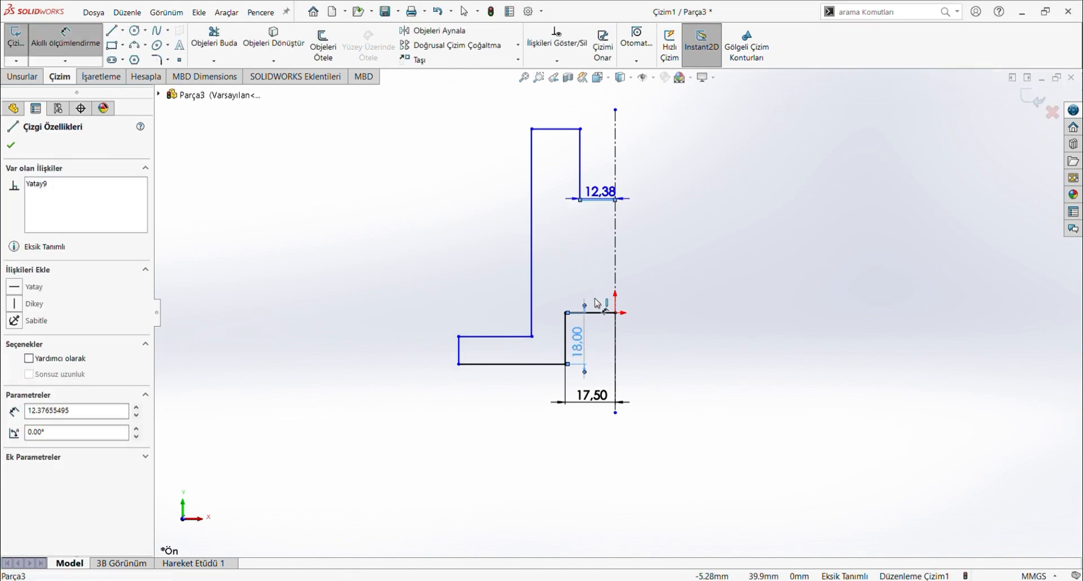
left_click(597, 312)
left_click(591, 275)
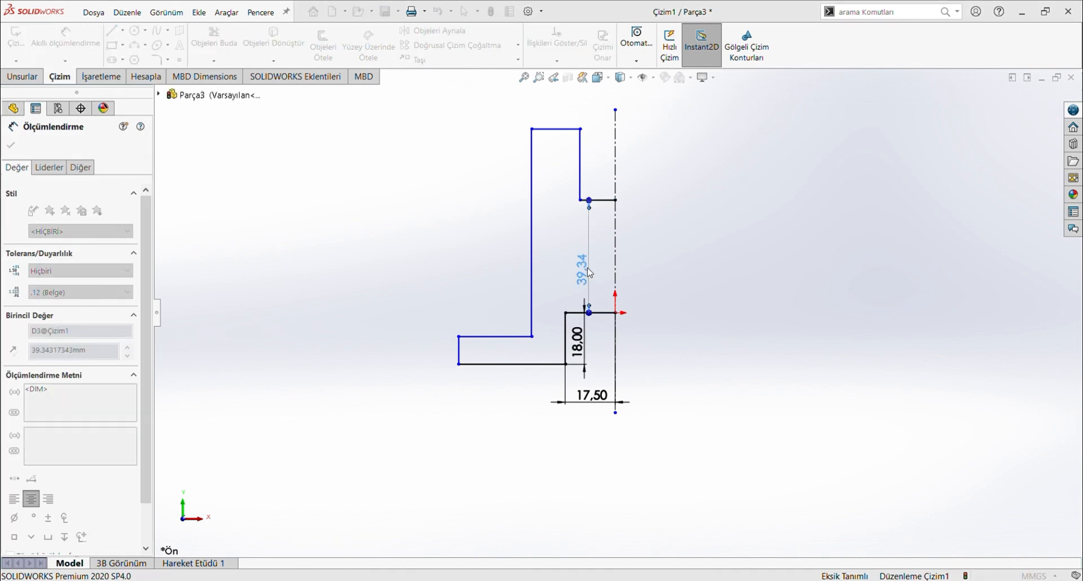
type("143")
key("Return")
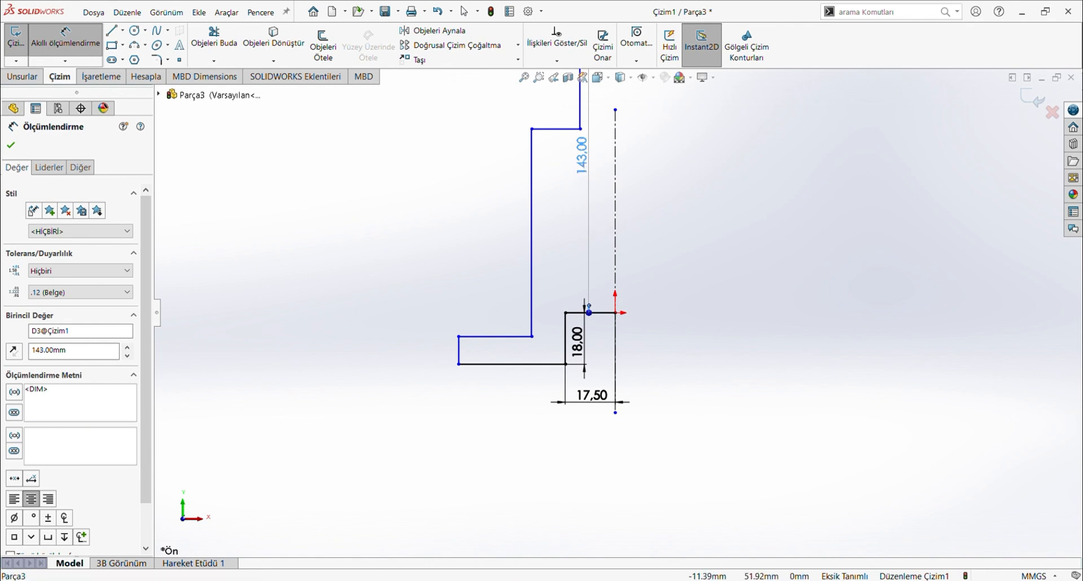
double_click(584, 169)
type("14")
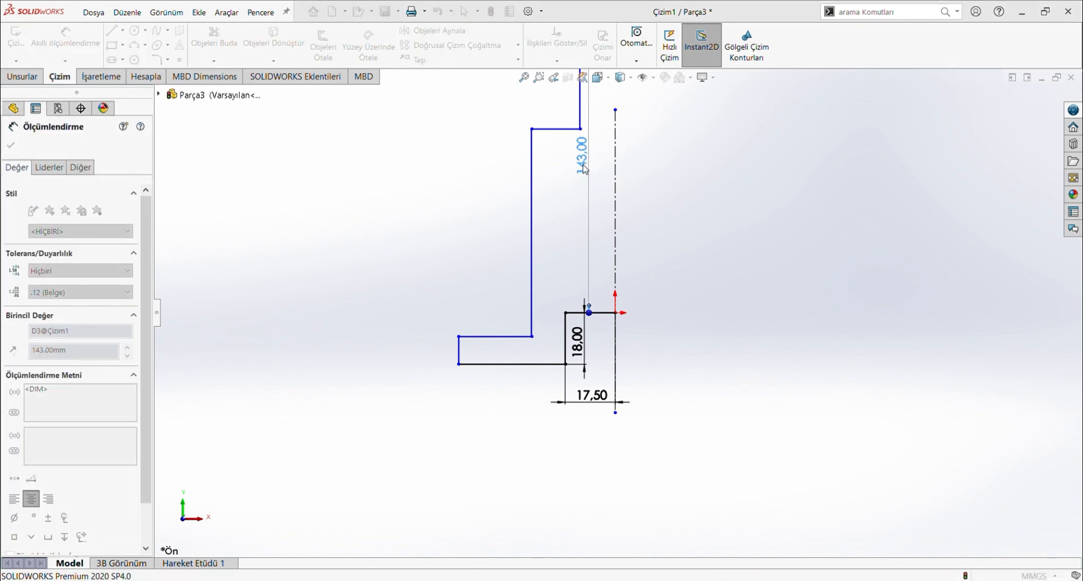
key("Return")
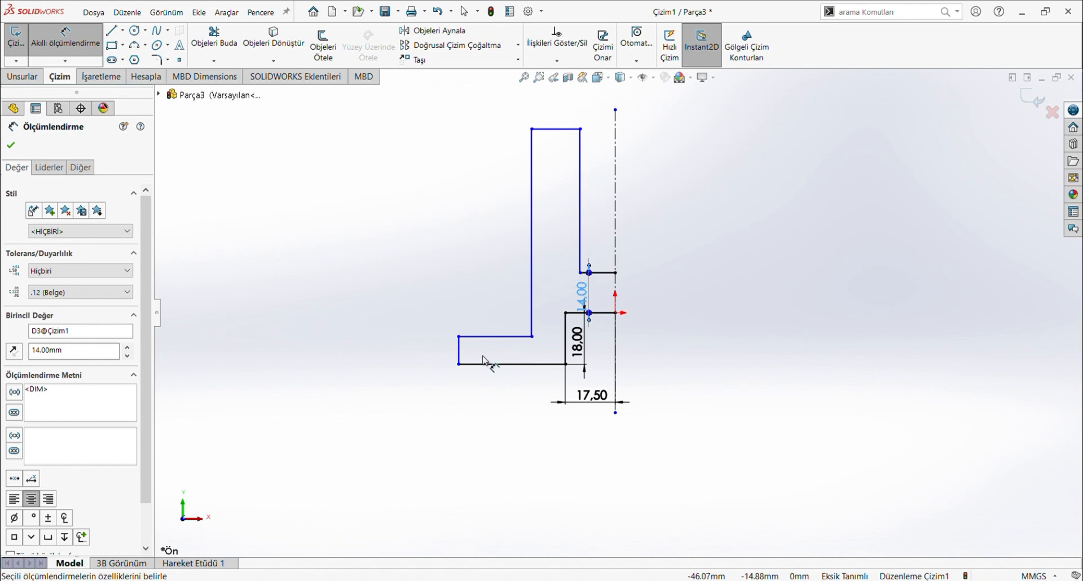
Dimension the outer vertical edge of the base flange at 14 mm.
left_click(460, 354)
left_click(420, 353)
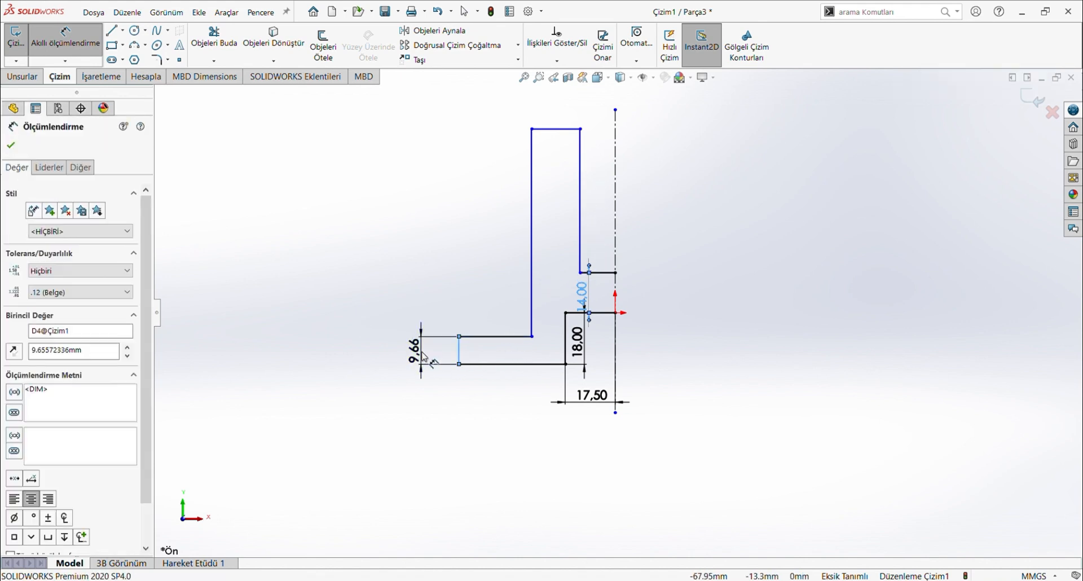
type("14")
key("Return")
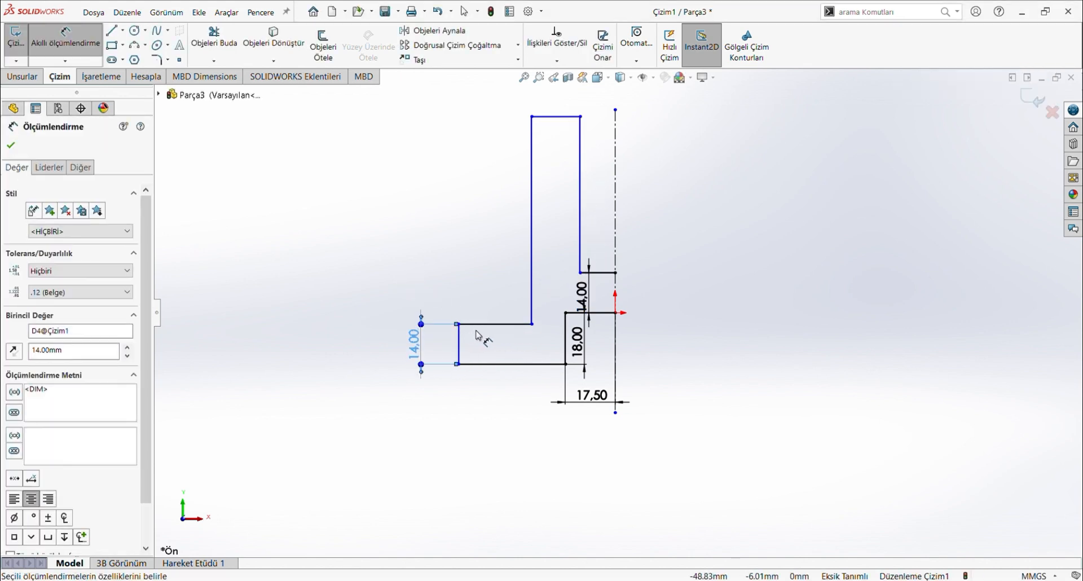
Dimension the overall height from the profile's base line to its uppermost edge at 60 mm.
left_click(555, 116)
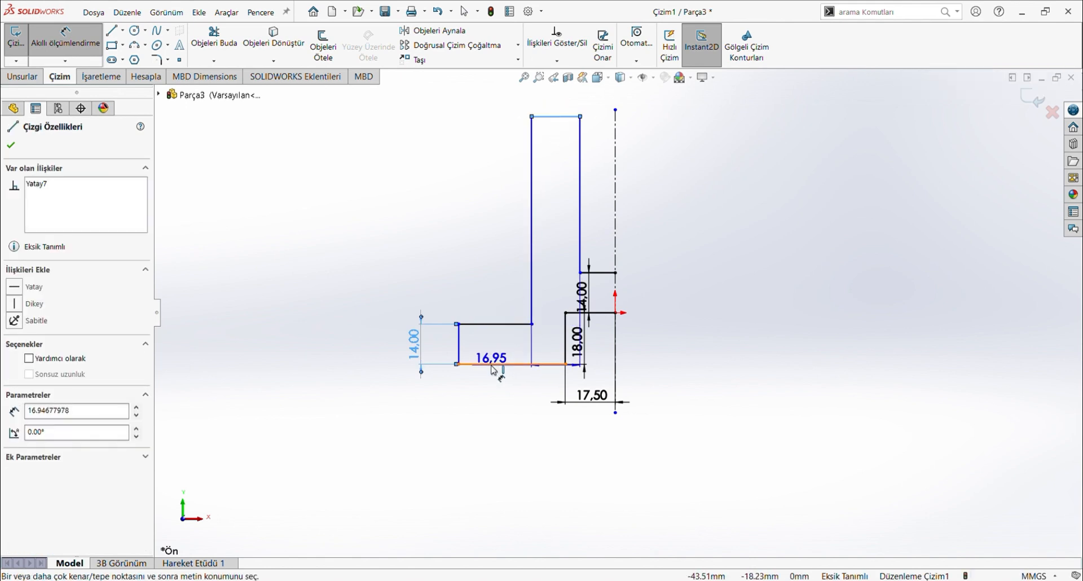
left_click(491, 363)
left_click(354, 315)
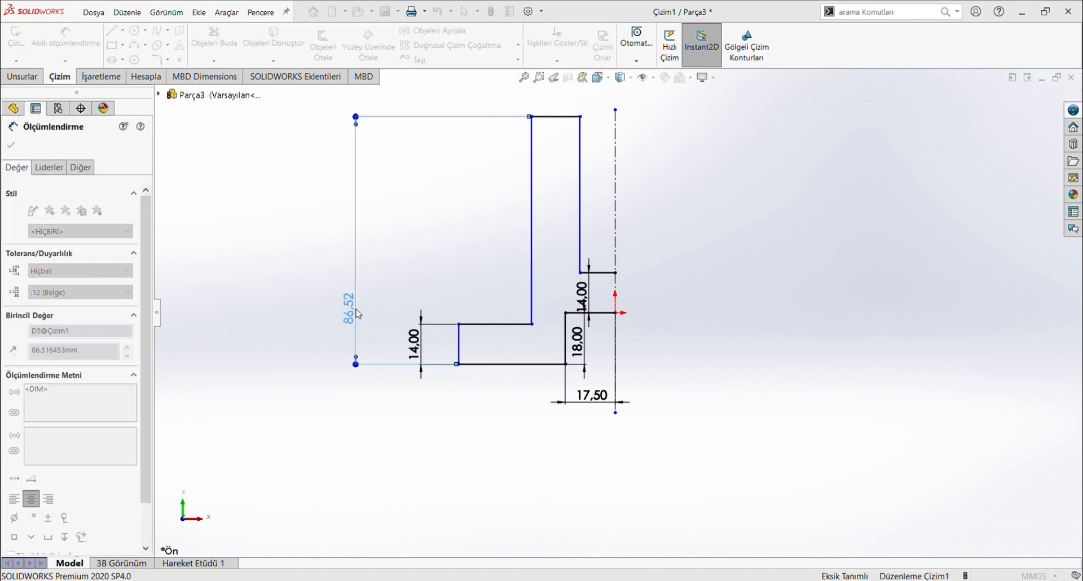
type("60")
key("Return")
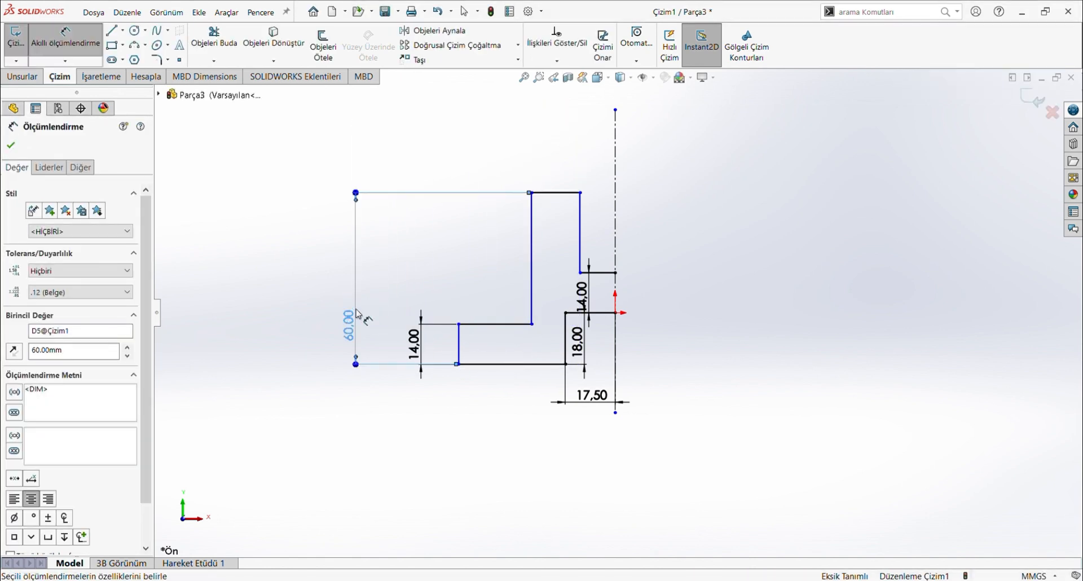
Dimension the distance from the flange's outer edge to the centerline at 60 mm.
left_click(460, 356)
left_click(615, 287)
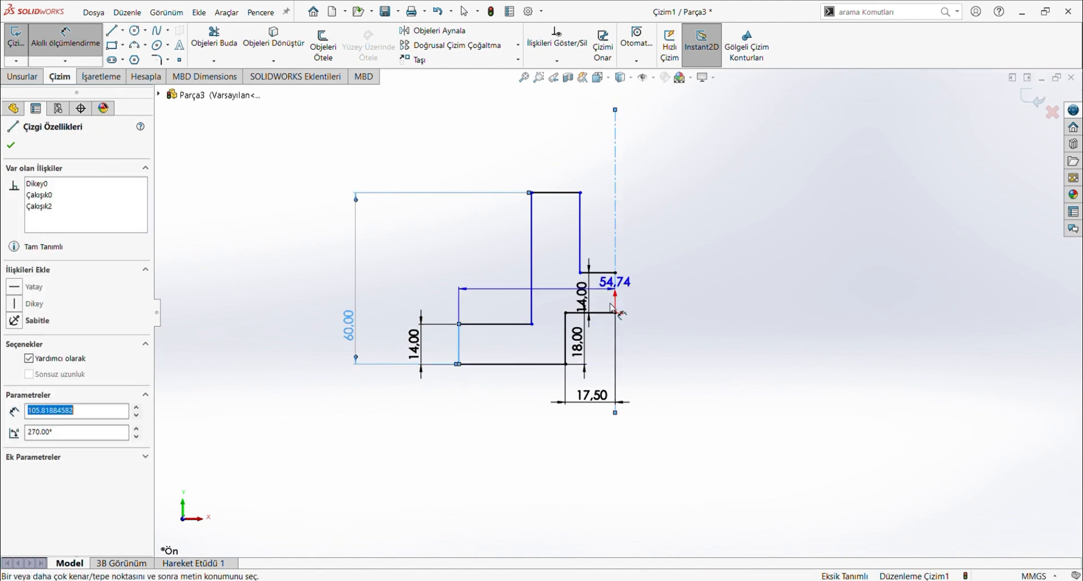
left_click(526, 428)
type("60")
key("Return")
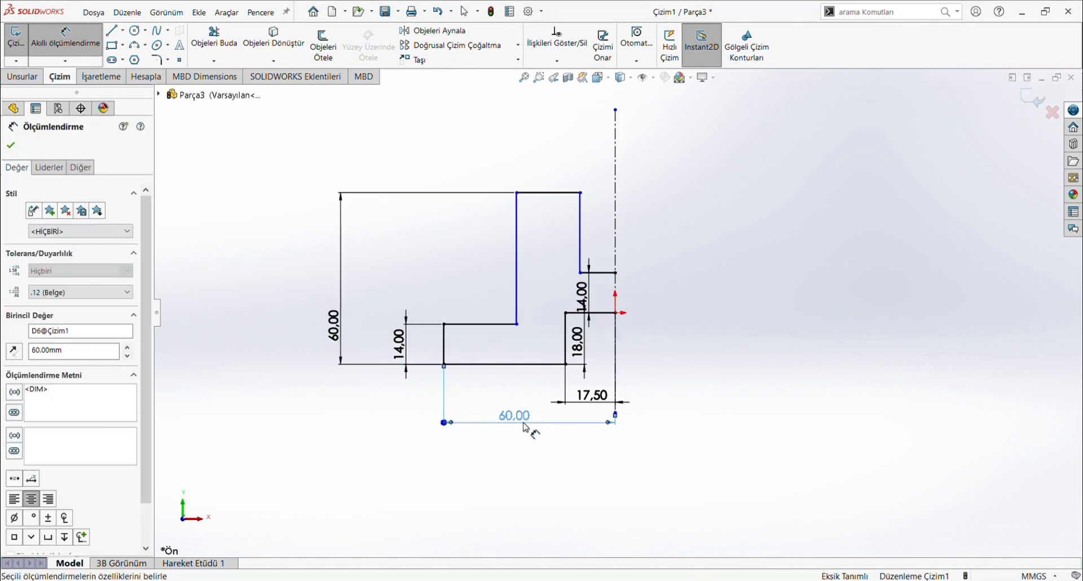
Dimension the width of the upright section's uppermost edge at 17.5 mm.
left_click(550, 194)
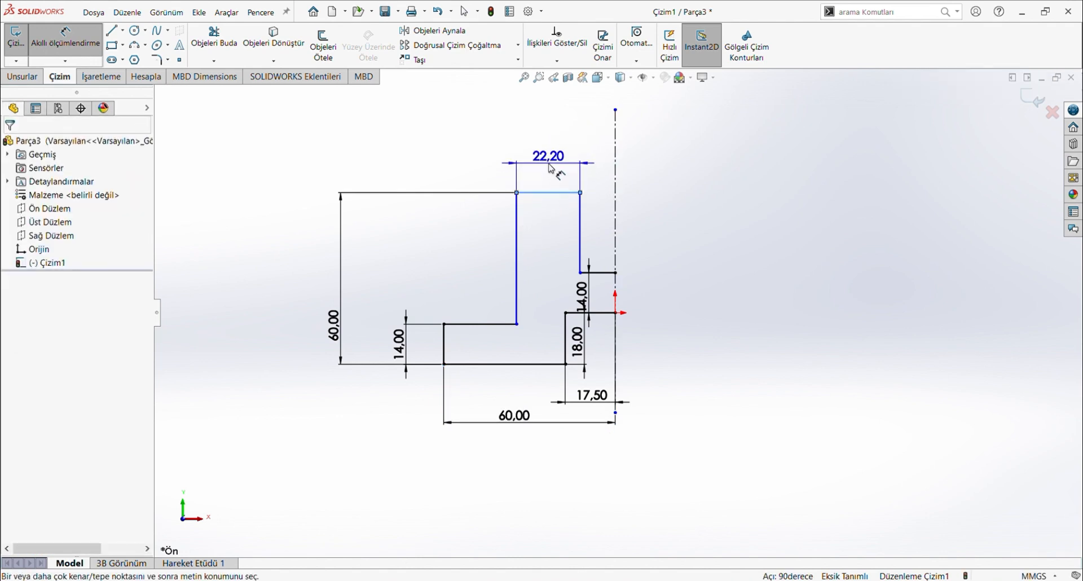
left_click(552, 168)
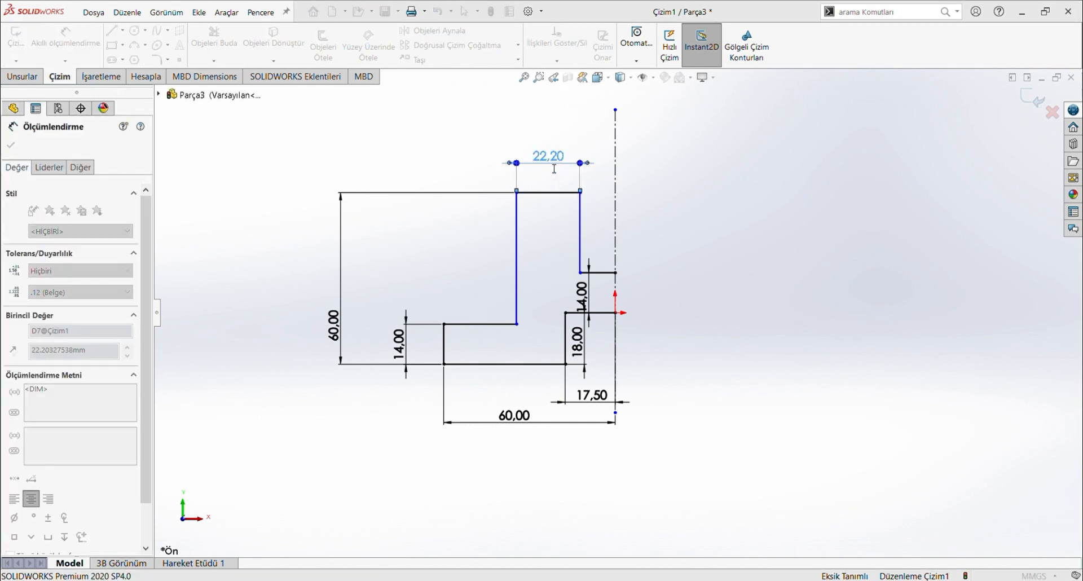
type("17.5")
key("Return")
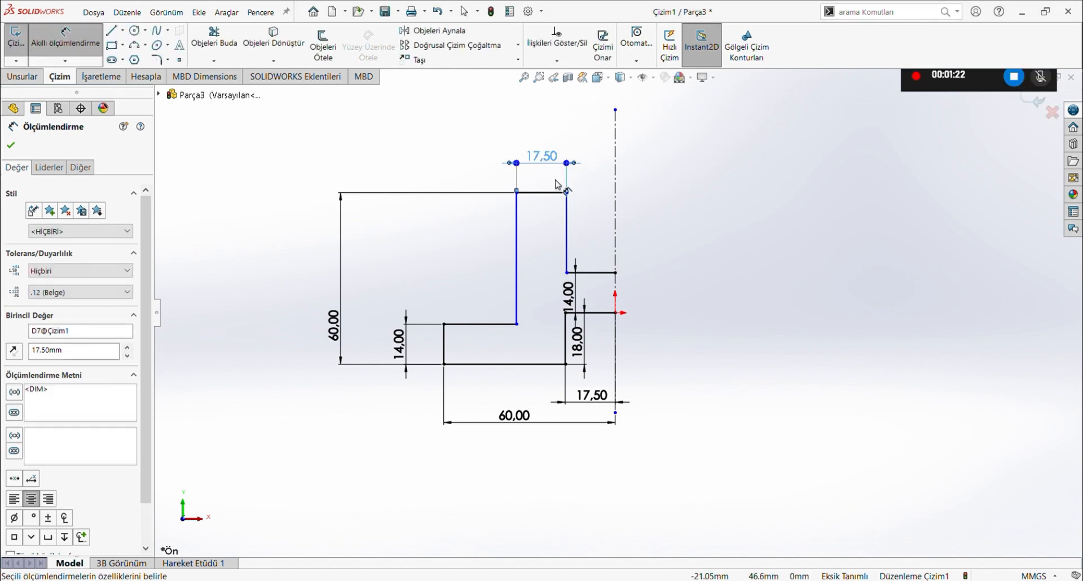
Dimension the flange's upper ledge at 30 mm and finish dimensioning.
left_click(481, 326)
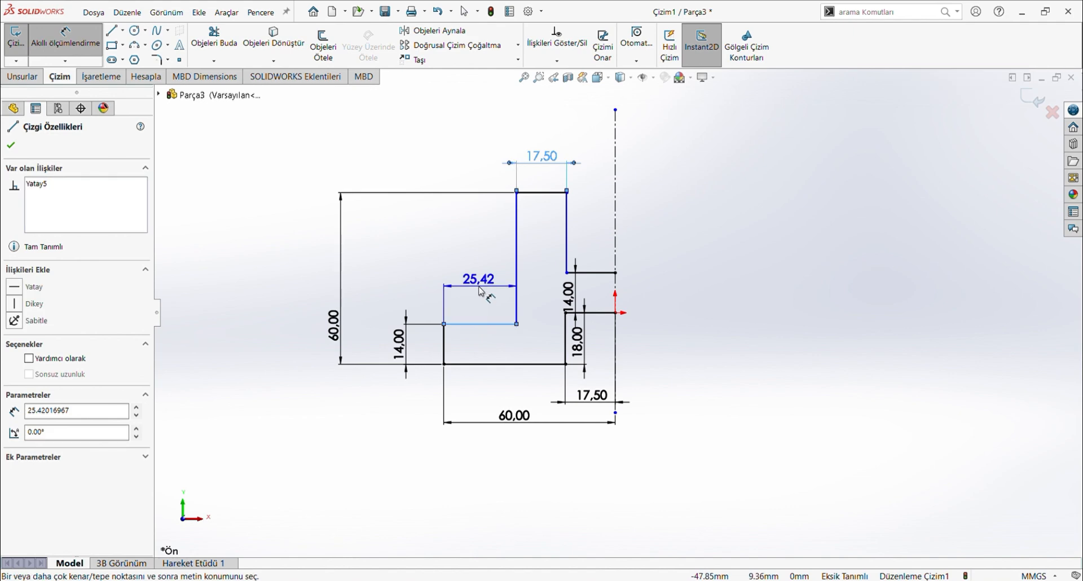
left_click(480, 291)
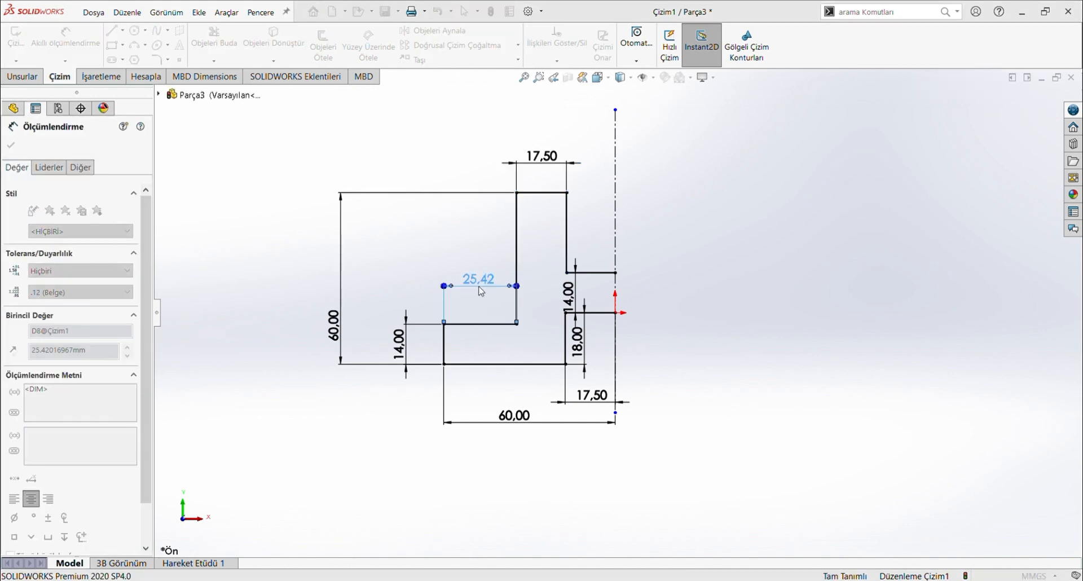
type("30")
key("Return")
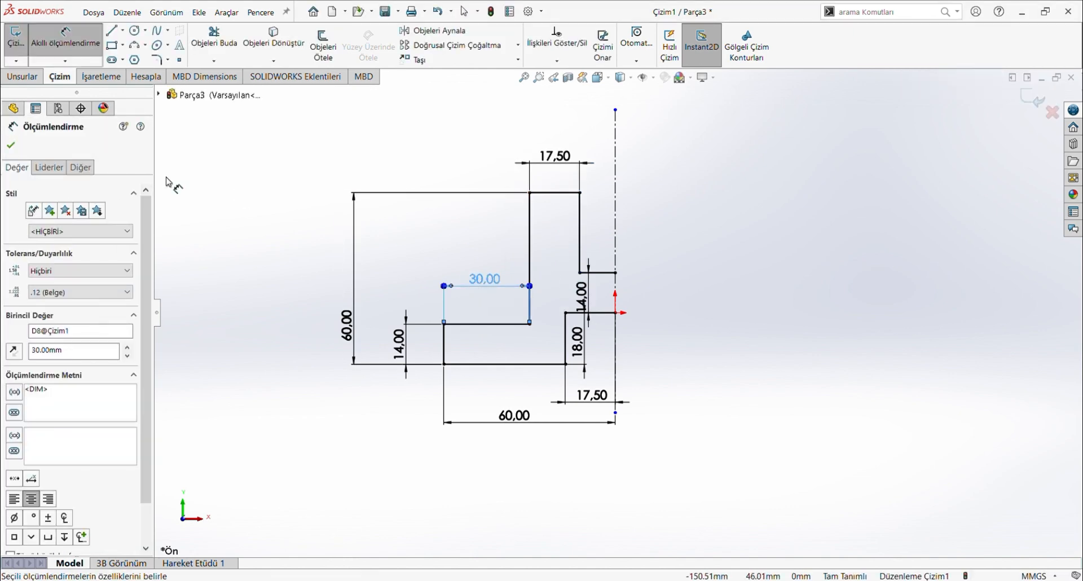
left_click(10, 146)
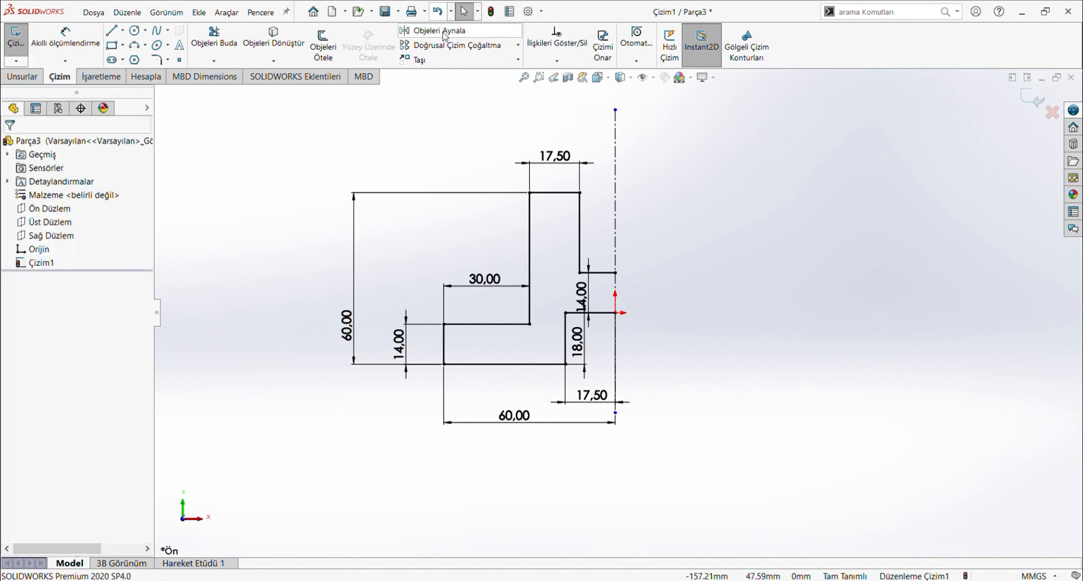
Mirror all the half-profile lines about the vertical centerline, keeping the originals.
left_click(601, 273)
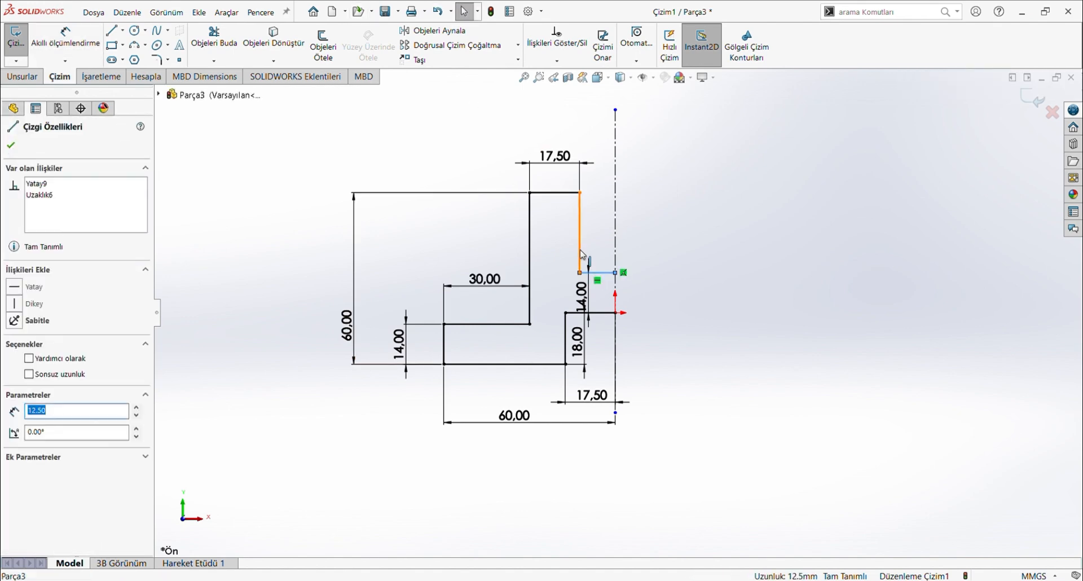
left_click(580, 237, "ctrl")
left_click(556, 193, "ctrl")
left_click(529, 256, "ctrl")
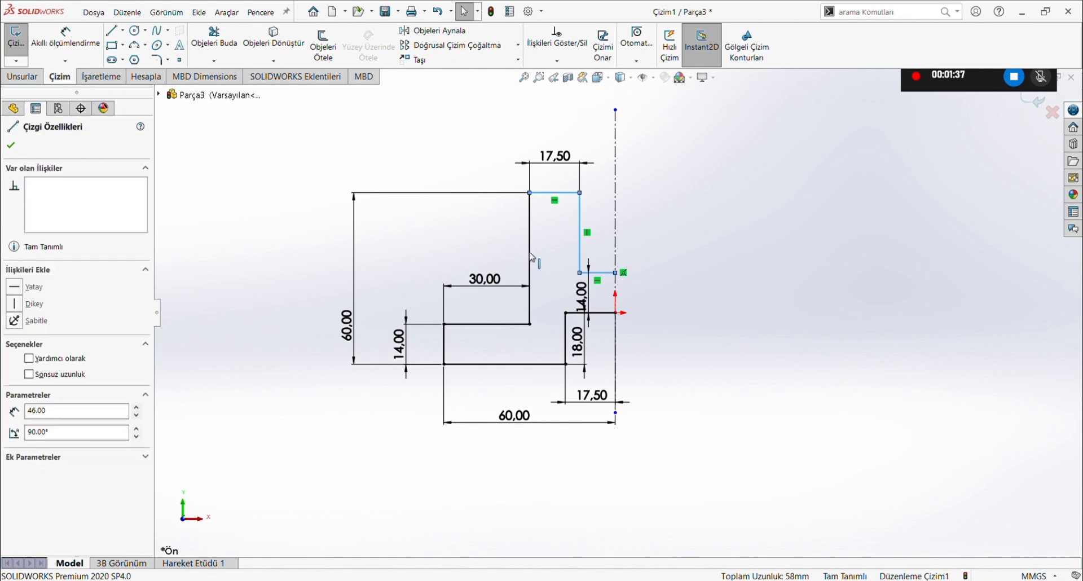
left_click(501, 324, "ctrl")
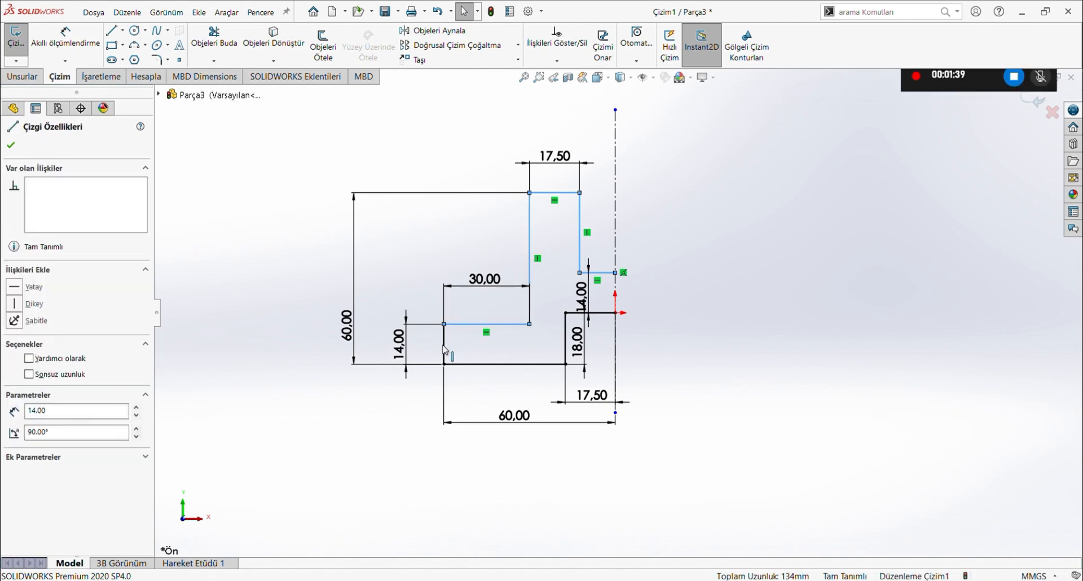
left_click(444, 347, "ctrl")
left_click(481, 365, "ctrl")
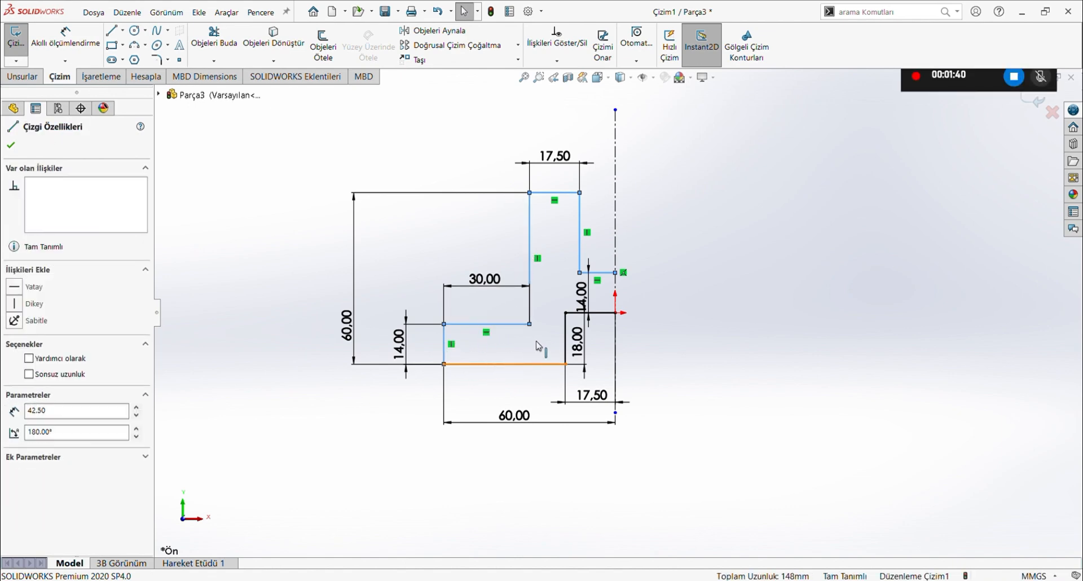
left_click(566, 338, "ctrl")
left_click(600, 312, "ctrl")
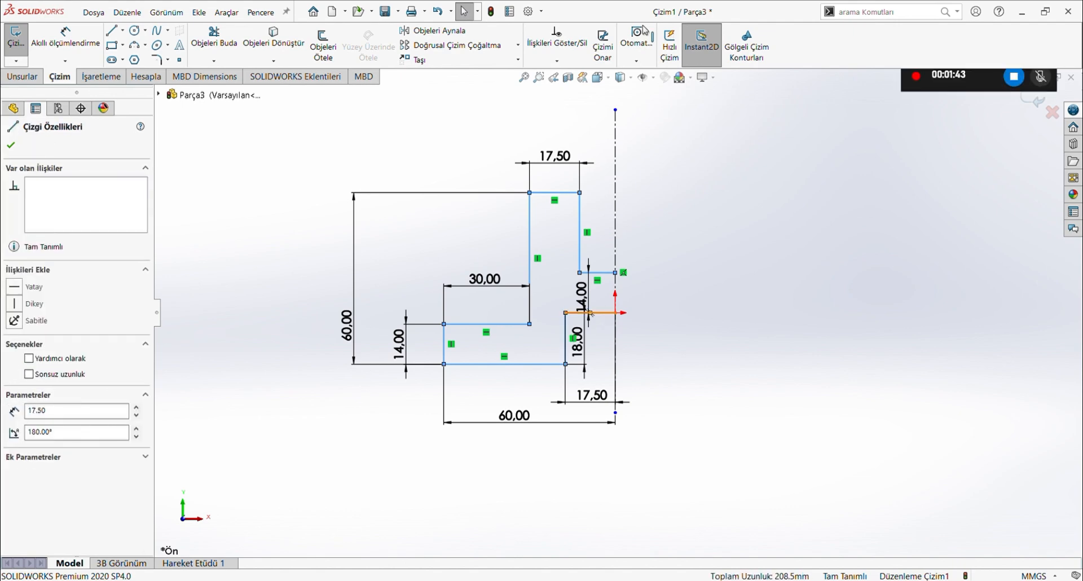
left_click(487, 35)
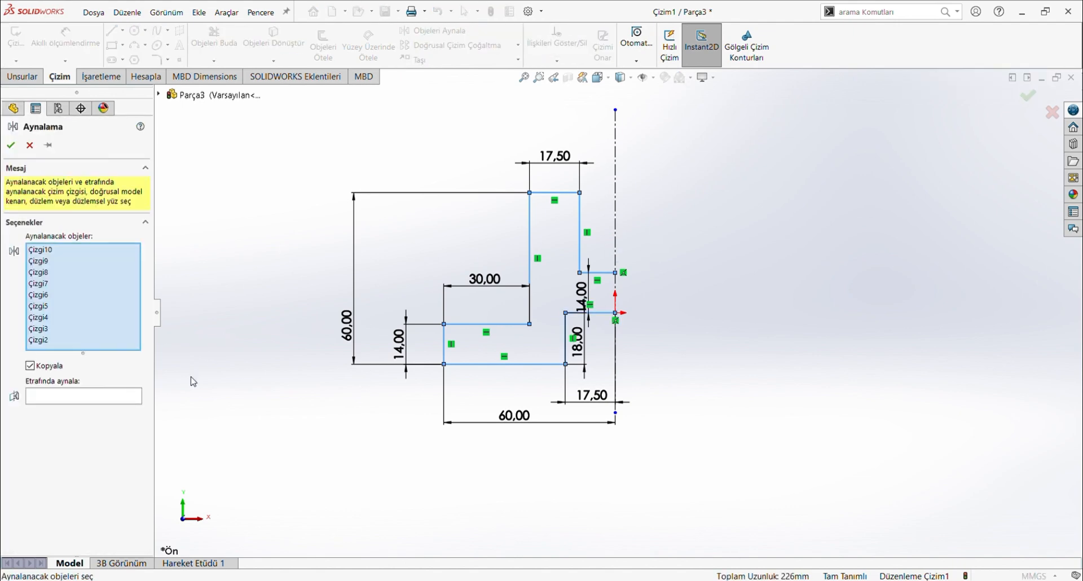
left_click(114, 397)
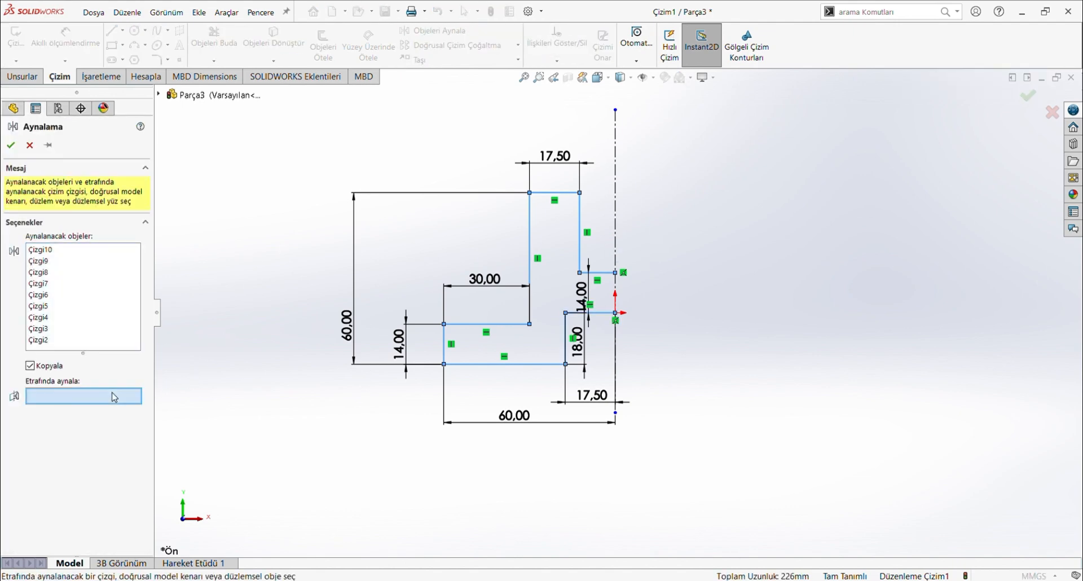
left_click(616, 199)
left_click(11, 146)
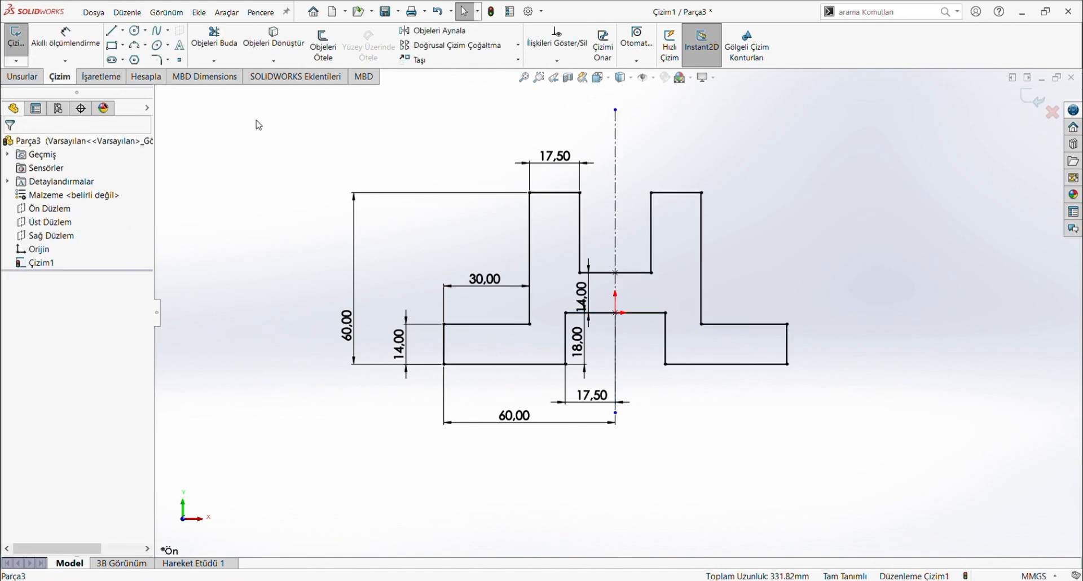
Extrude the mirrored profile 35 mm with the mid-plane (Orta Düzlem) end condition.
left_click(16, 77)
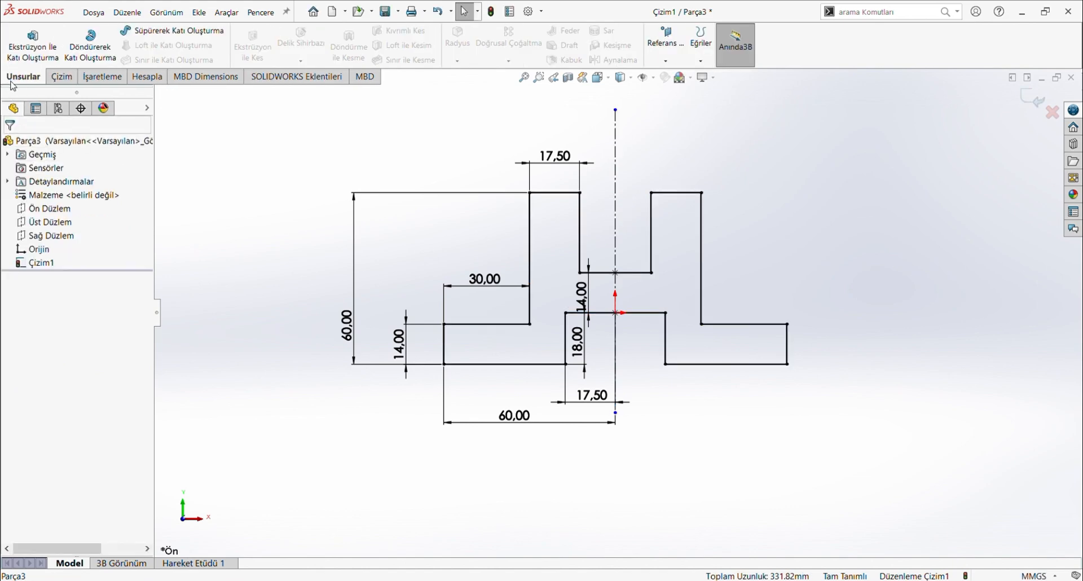
left_click(46, 50)
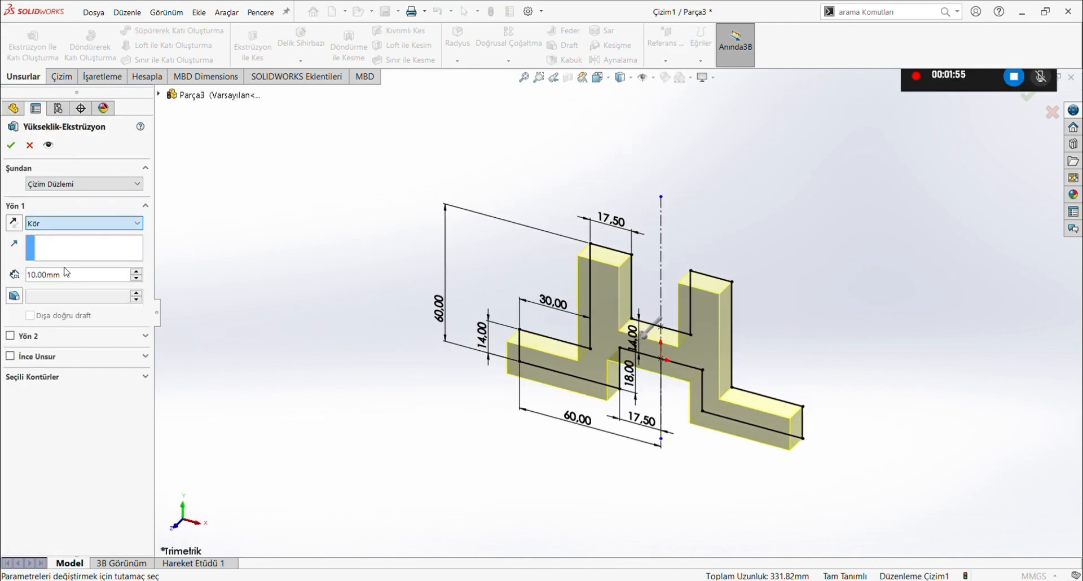
left_click(70, 289)
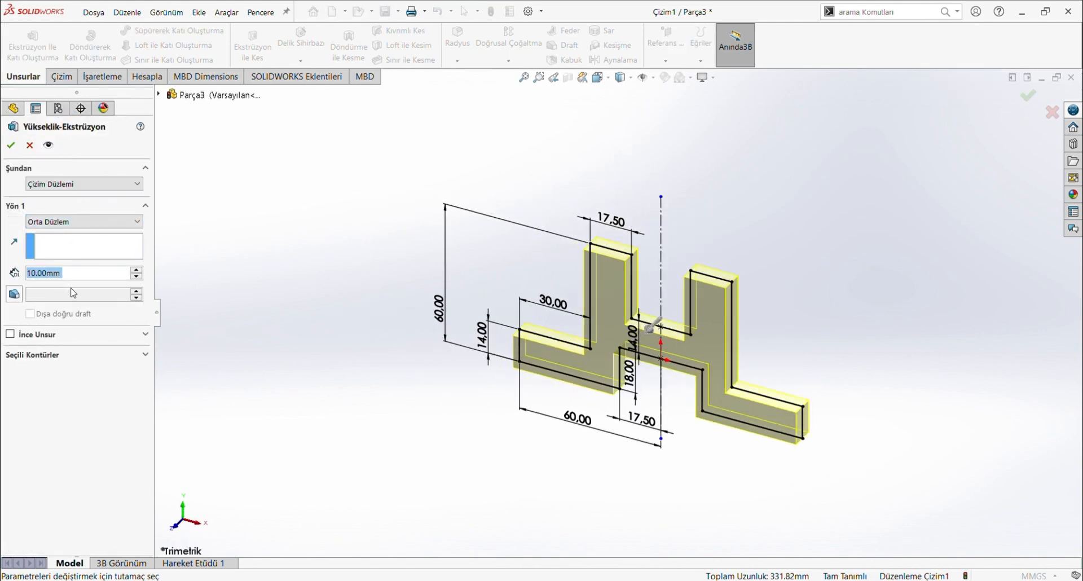
type("35")
key("Return")
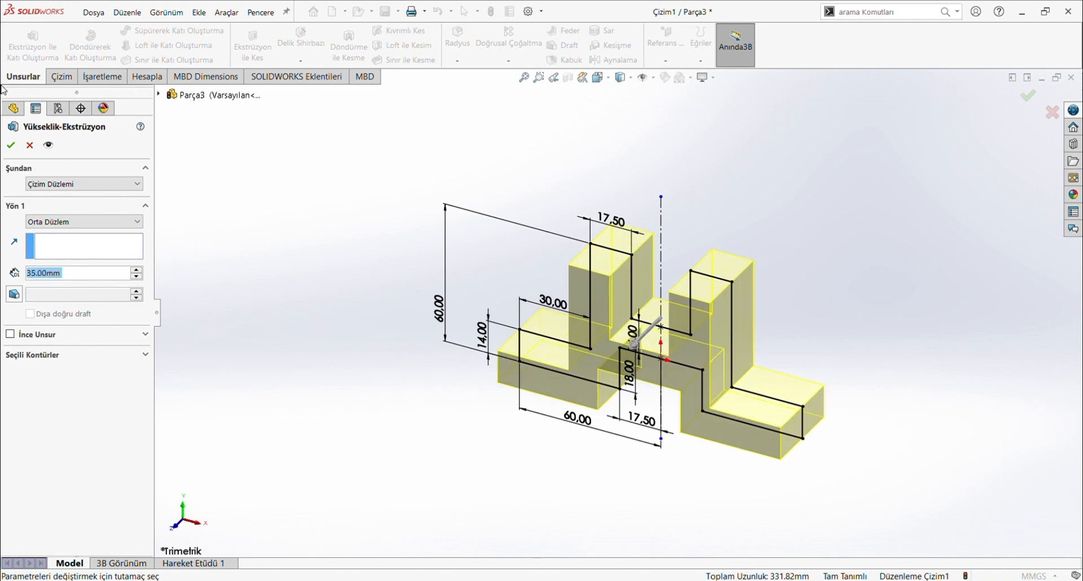
left_click(11, 145)
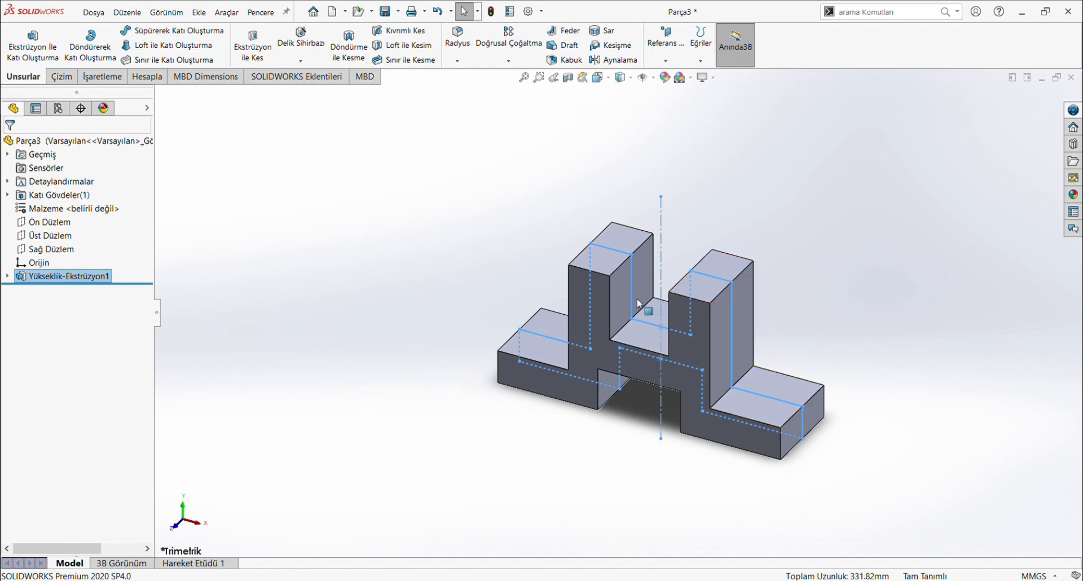
left_click(61, 235)
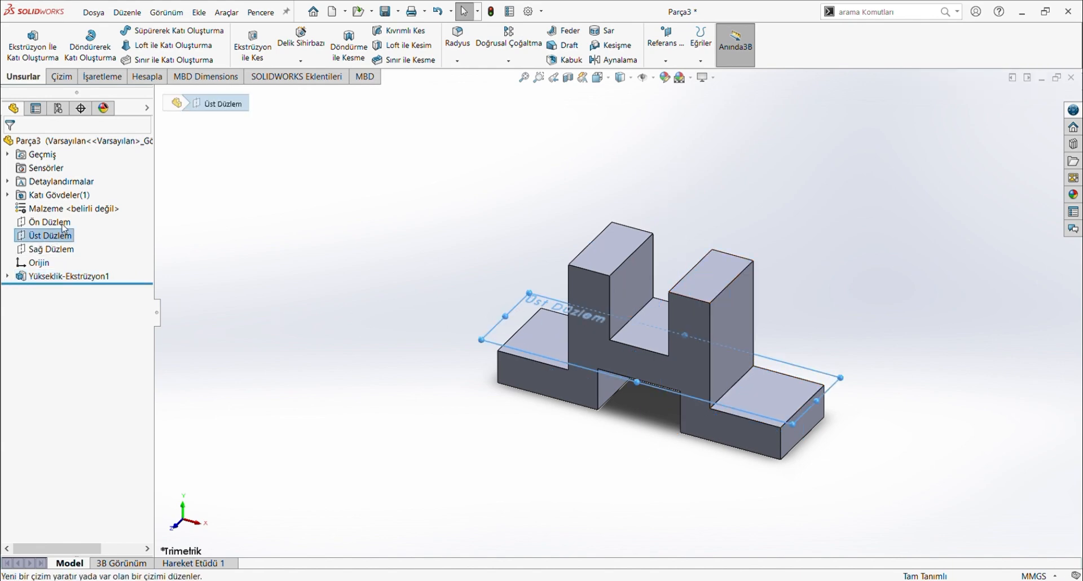
left_click(62, 225)
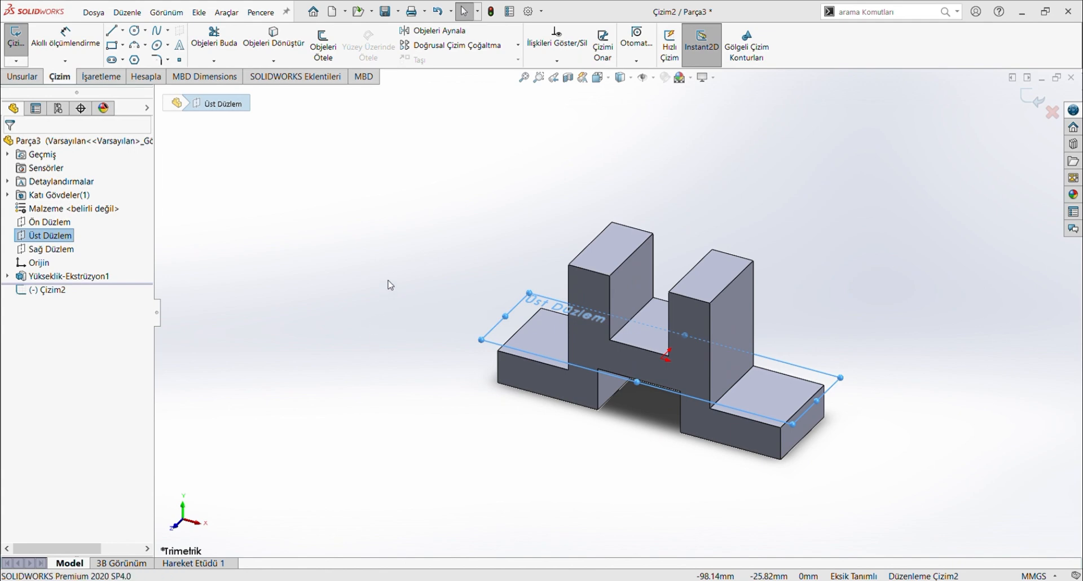
left_click(316, 294)
double_click(309, 293)
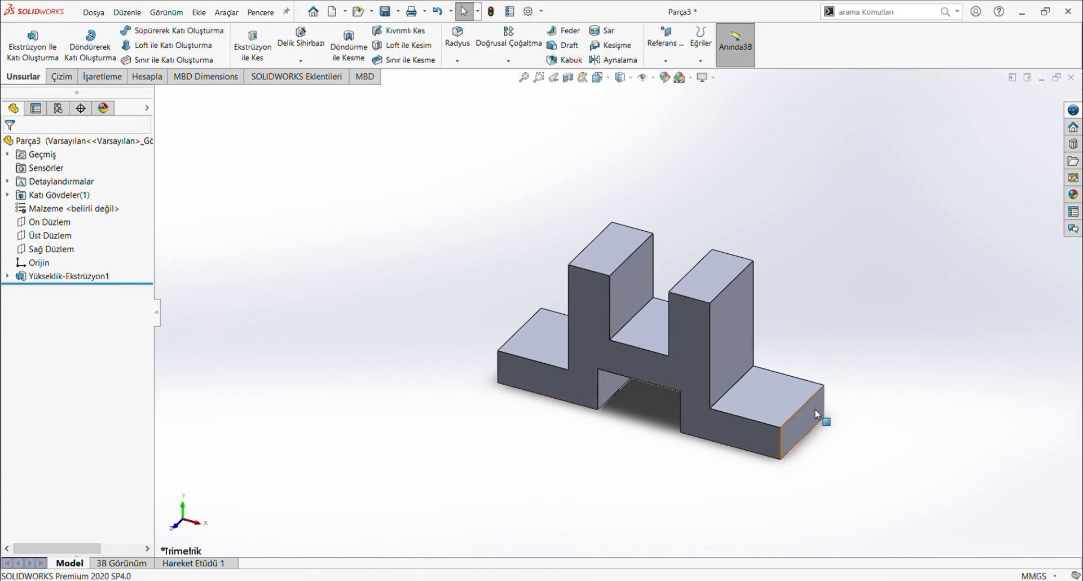
Fillet the four vertical corner edges at the outer ends of both flanges with a 10 mm radius.
left_click(466, 47)
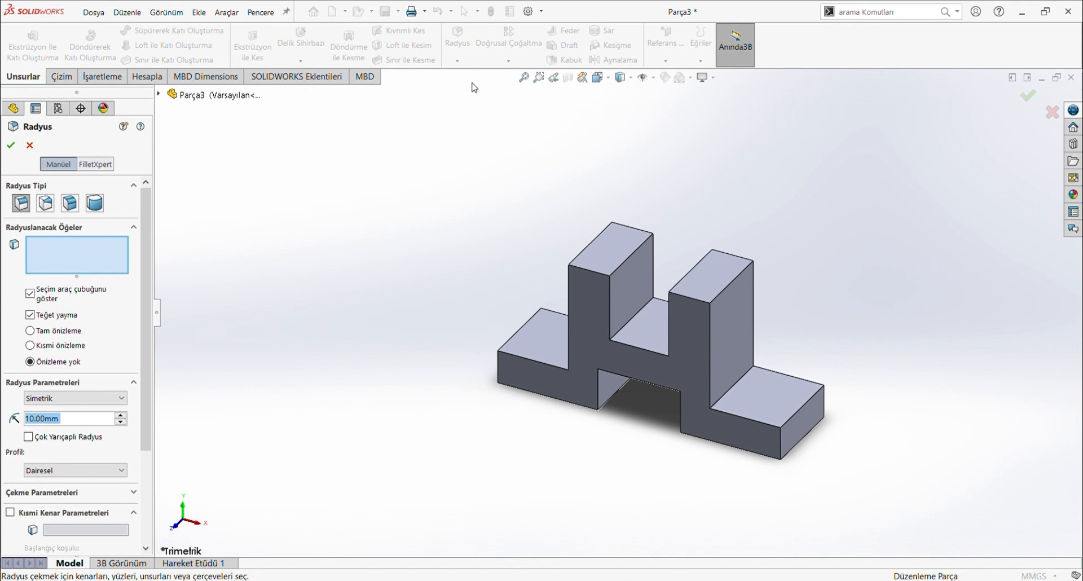
left_click(782, 447)
scroll(847, 389, "down", 3)
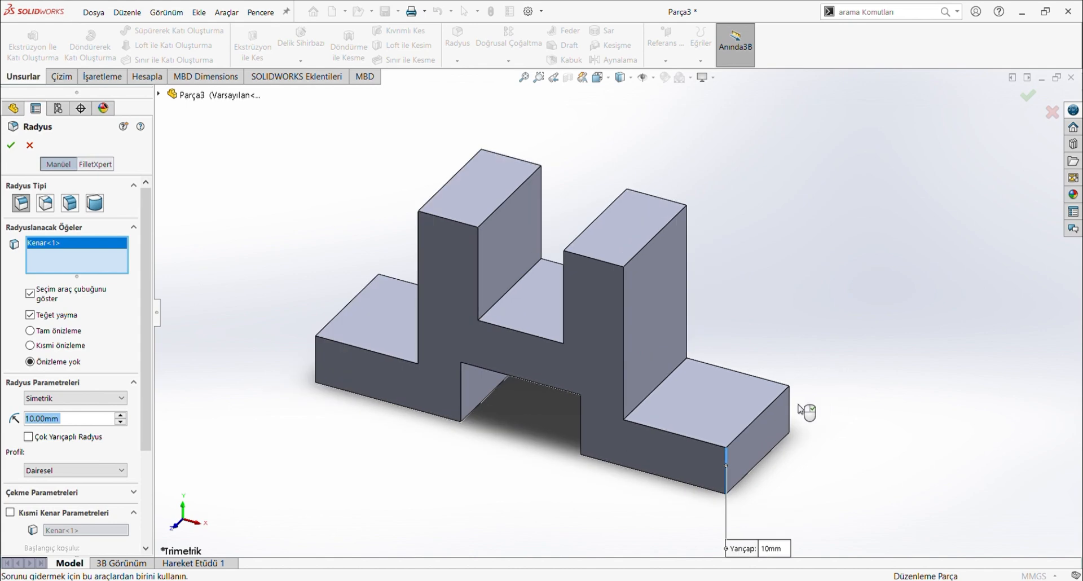
left_click(652, 474)
middle_click_drag(652, 474, 455, 415)
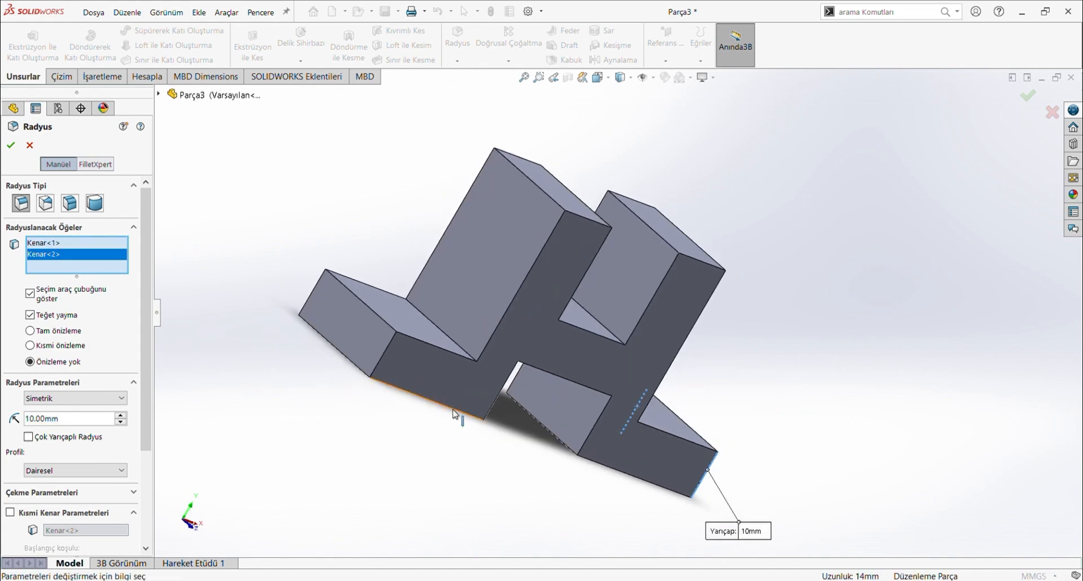
left_click(378, 358)
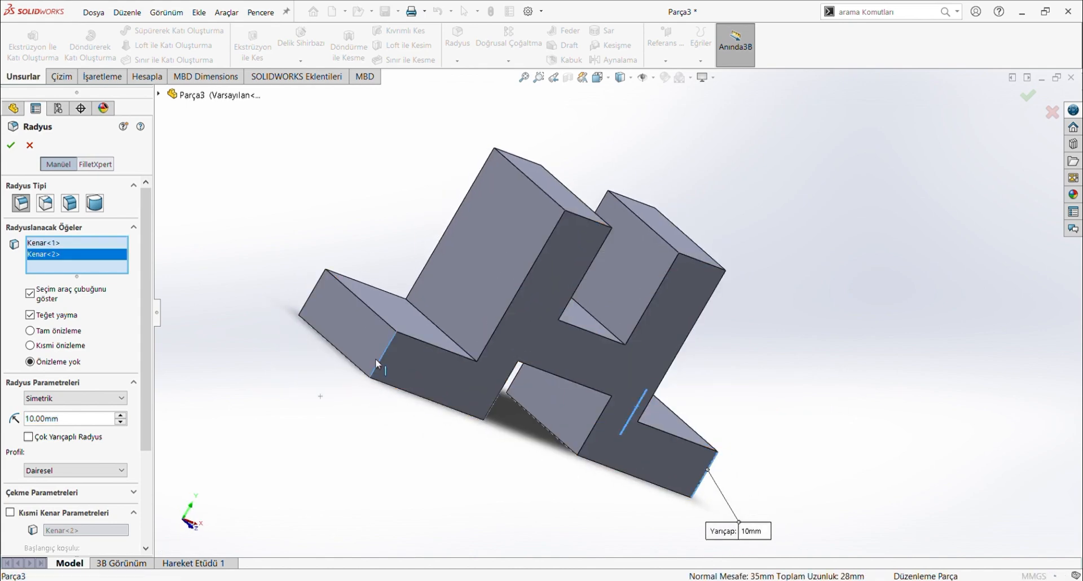
left_click(310, 297)
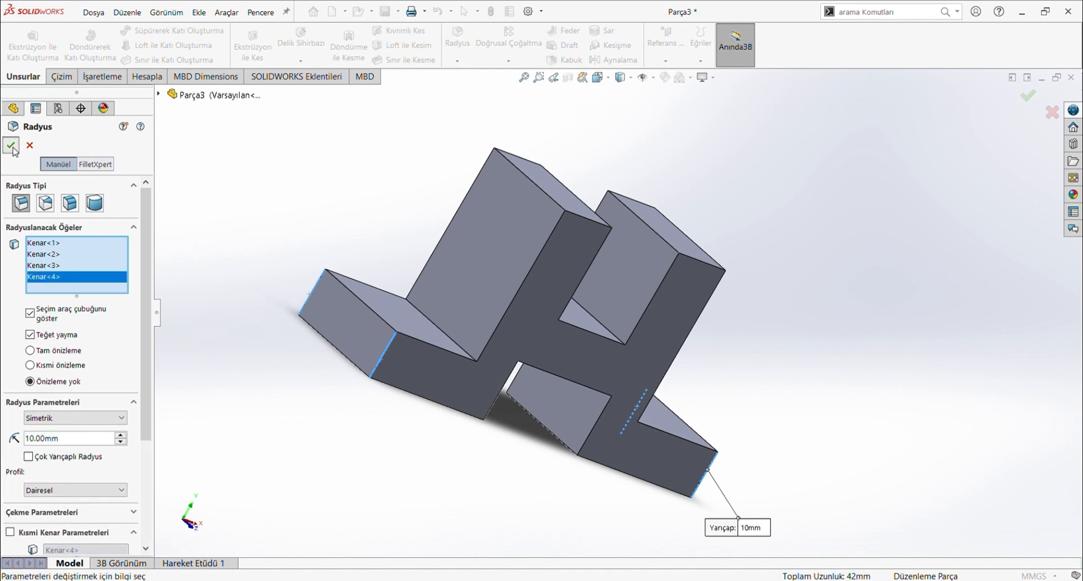
Start a new sketch on the upper face of the left flange.
scroll(714, 435, "up", 3)
middle_click_drag(714, 438, 675, 464)
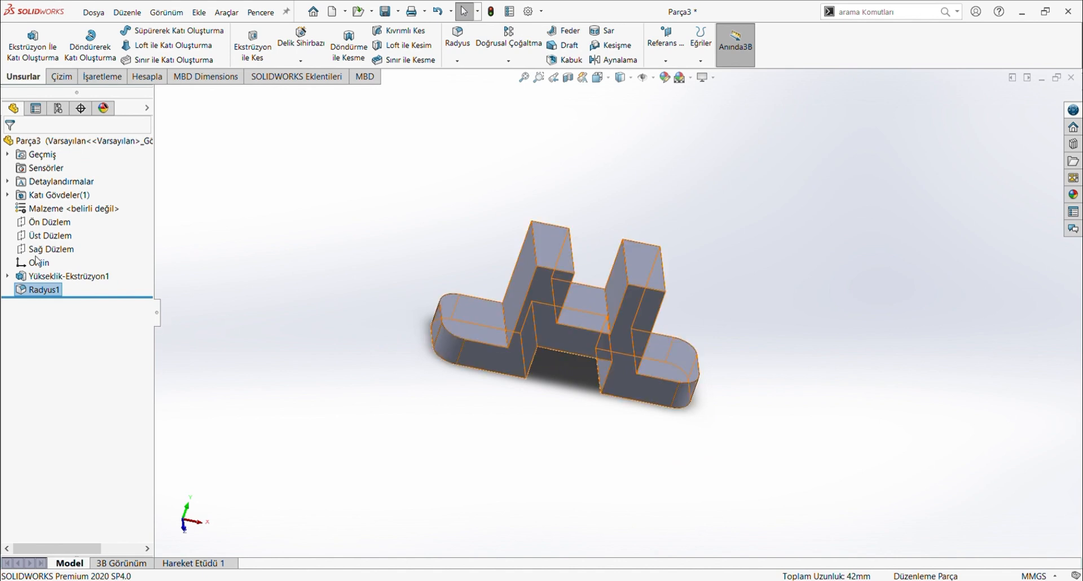
left_click(469, 311)
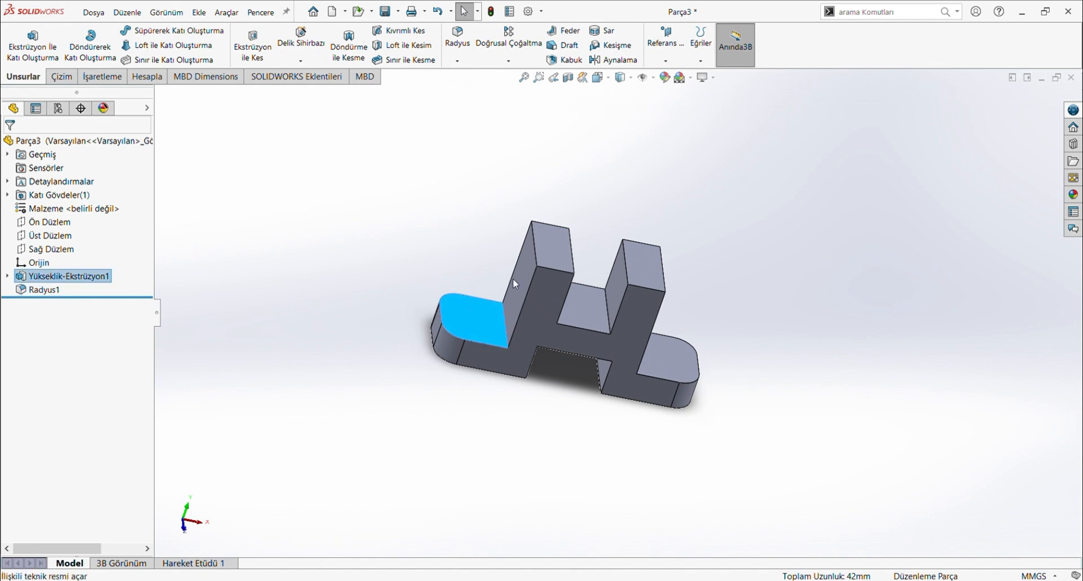
left_click(501, 296)
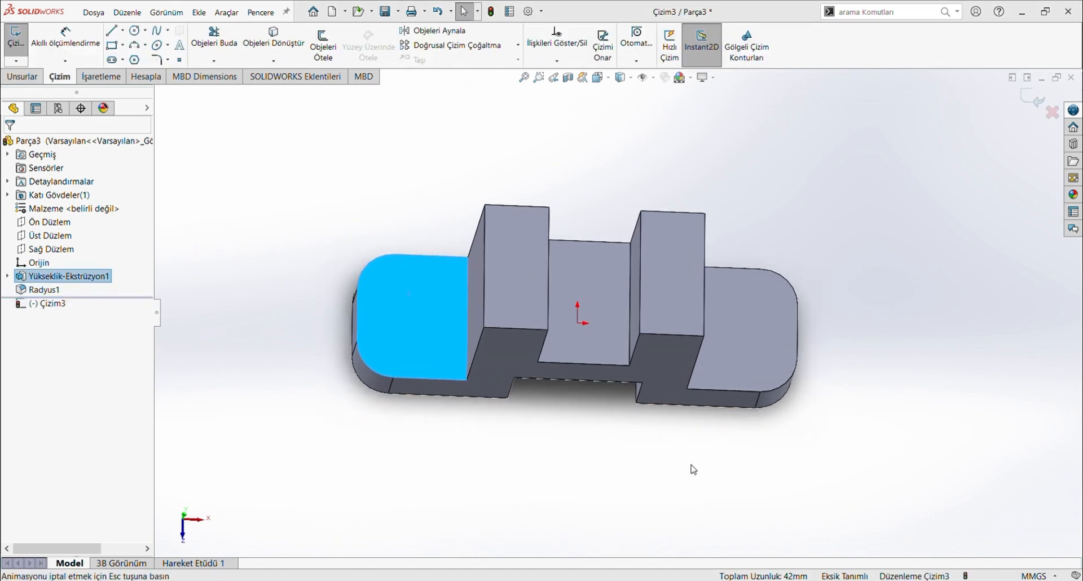
Draw one circle of about 6.2 mm radius on each flange, with both centers level with the origin.
left_click(134, 31)
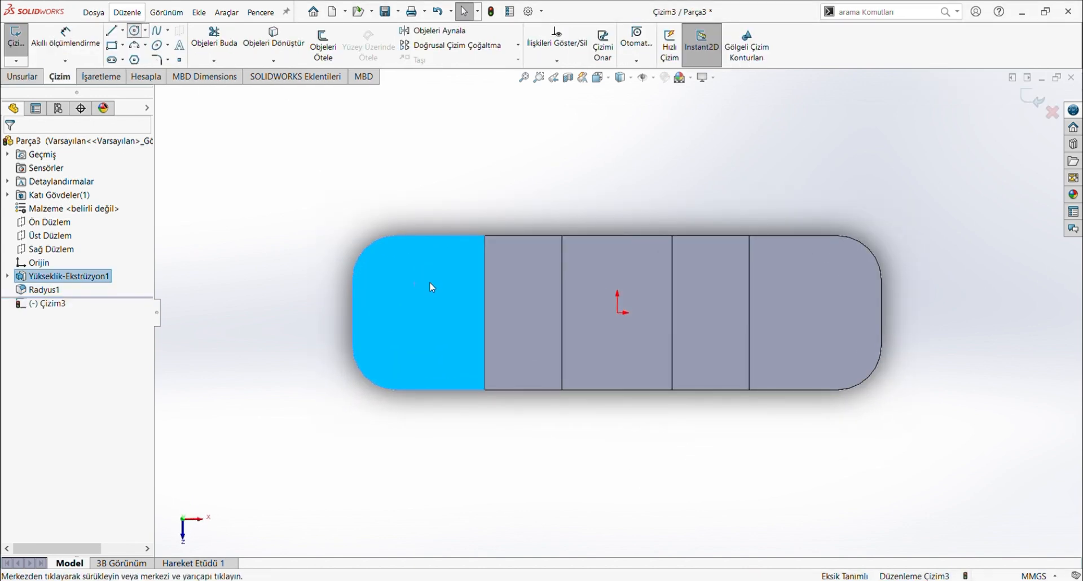
left_click(417, 313)
left_click(436, 333)
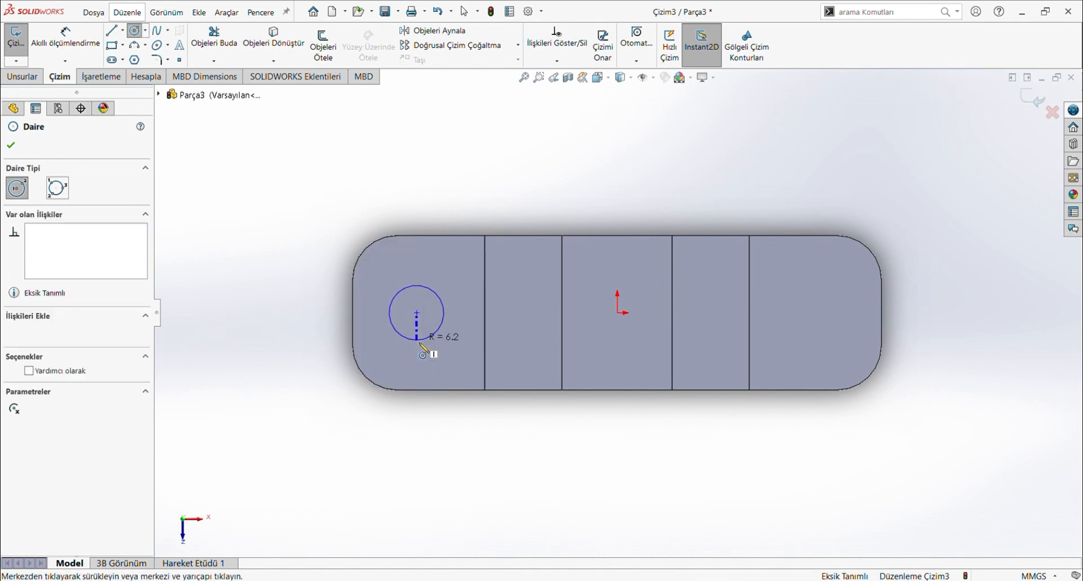
left_click(810, 312)
left_click(828, 333)
key("Escape")
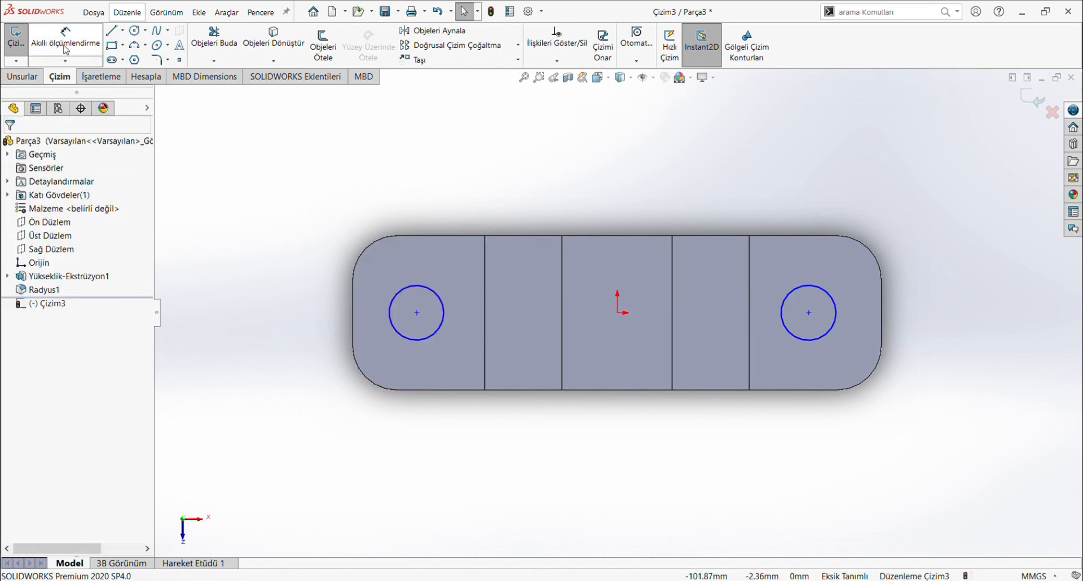
Dimension the distance from the left circle's center to the flange's front edge at 20 mm.
left_click(66, 49)
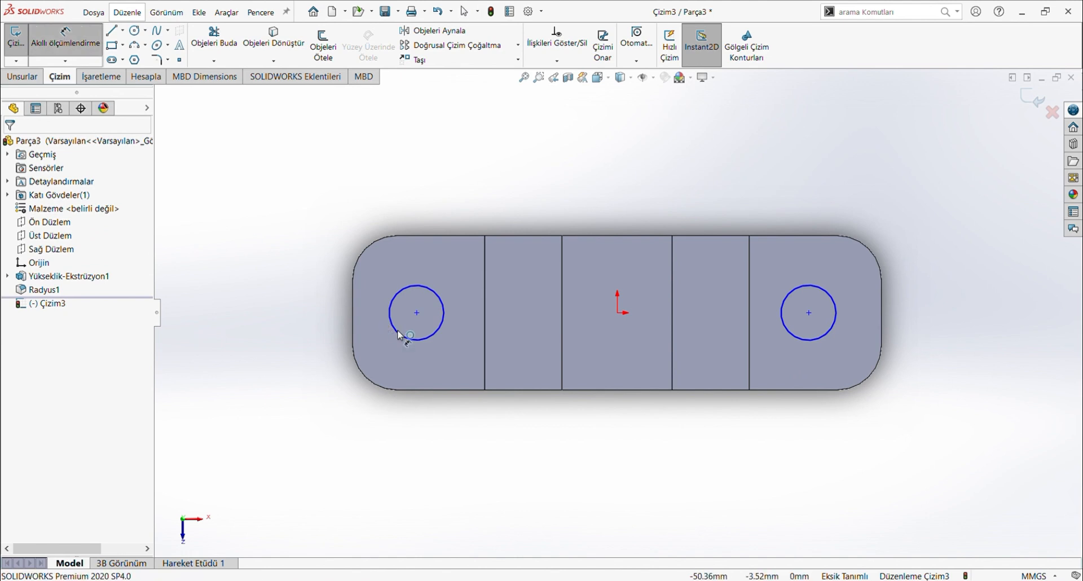
left_click(418, 314)
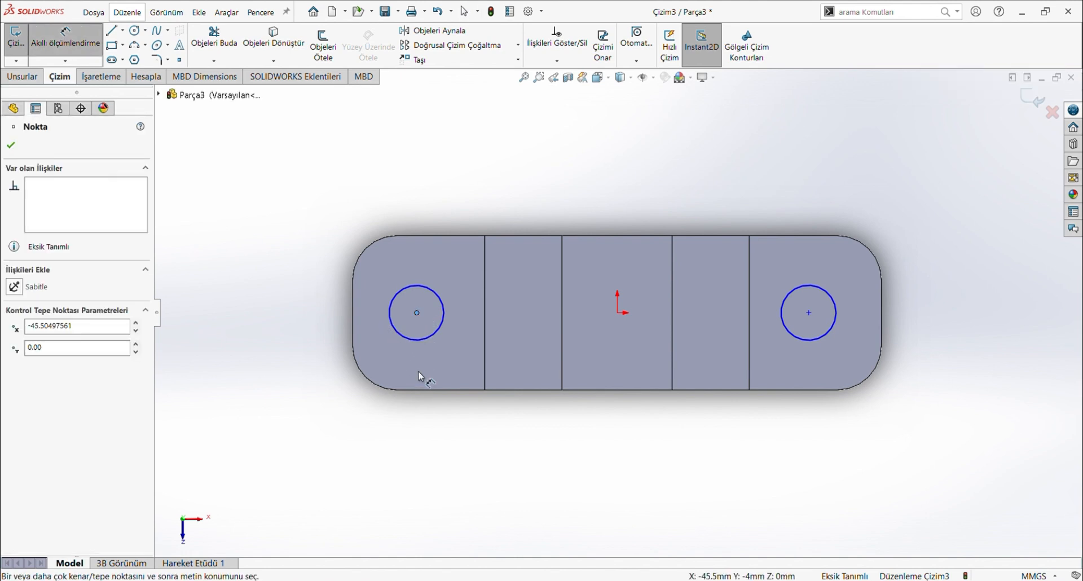
left_click(415, 389)
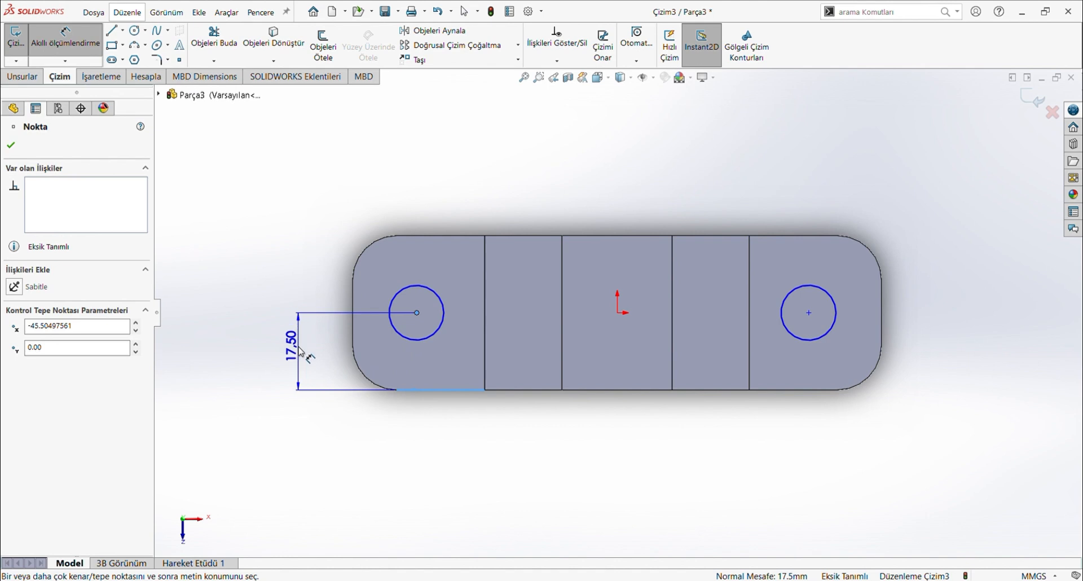
left_click(300, 353)
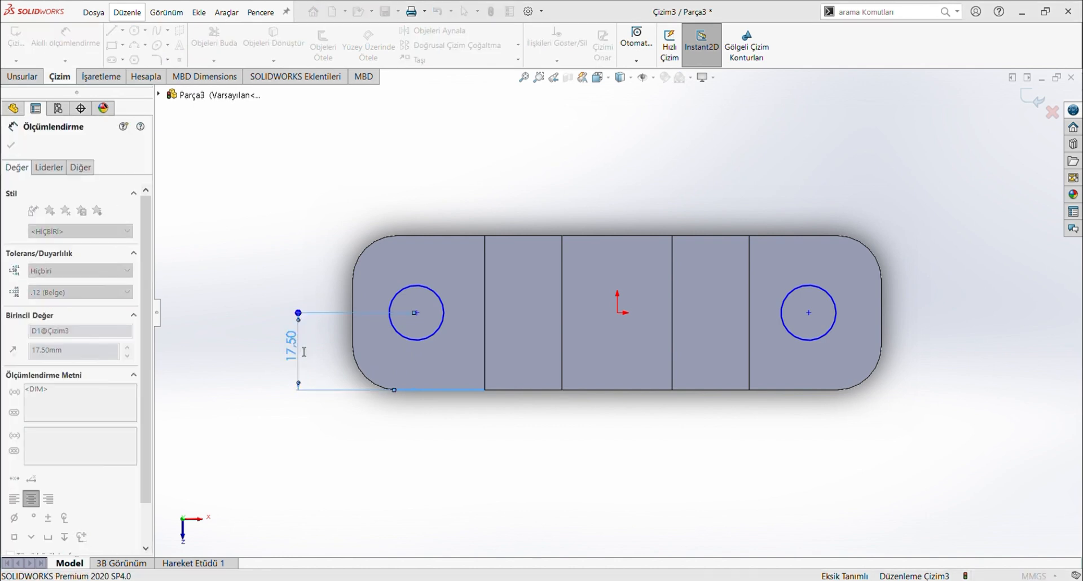
type("20")
key("Return")
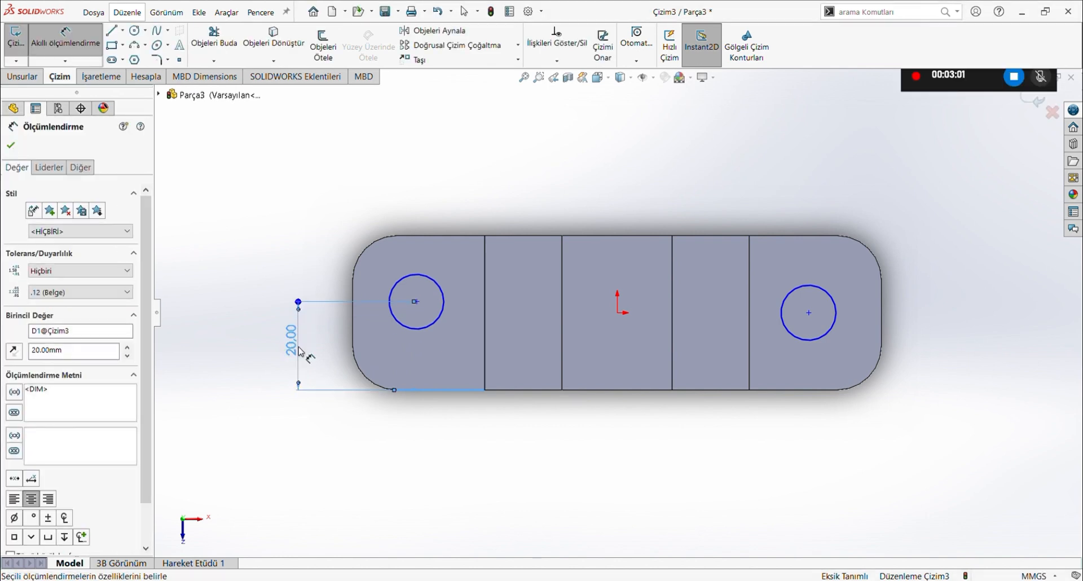
Dimension the horizontal distance between the two circle centers at 90 mm.
left_click(416, 303)
left_click(809, 312)
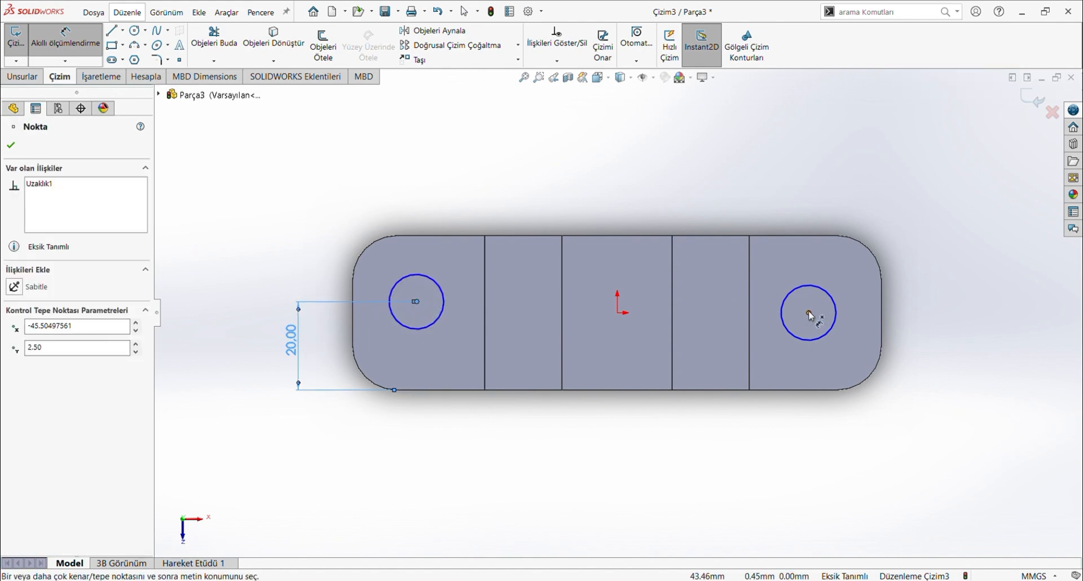
left_click(608, 168)
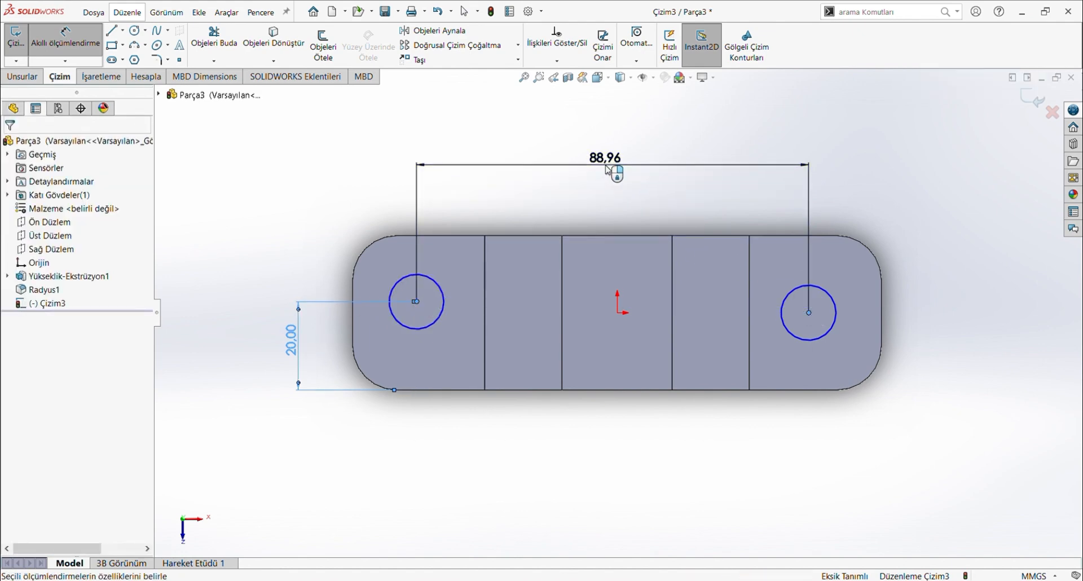
type("90")
key("Return")
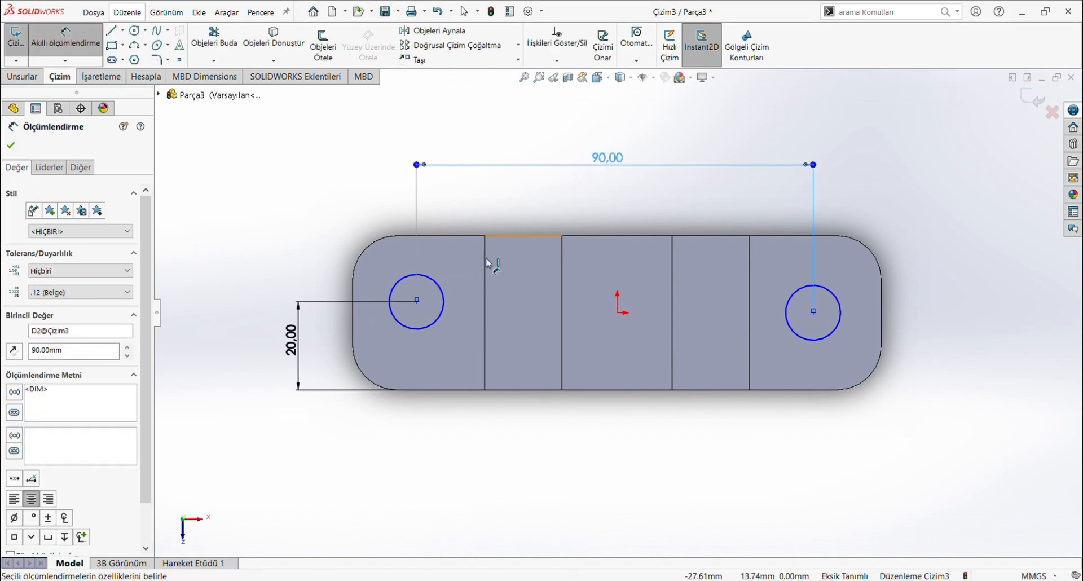
Dimension the distance from the left circle's center to the left flange's outer end edge at 15 mm.
left_click(417, 301)
left_click(354, 307)
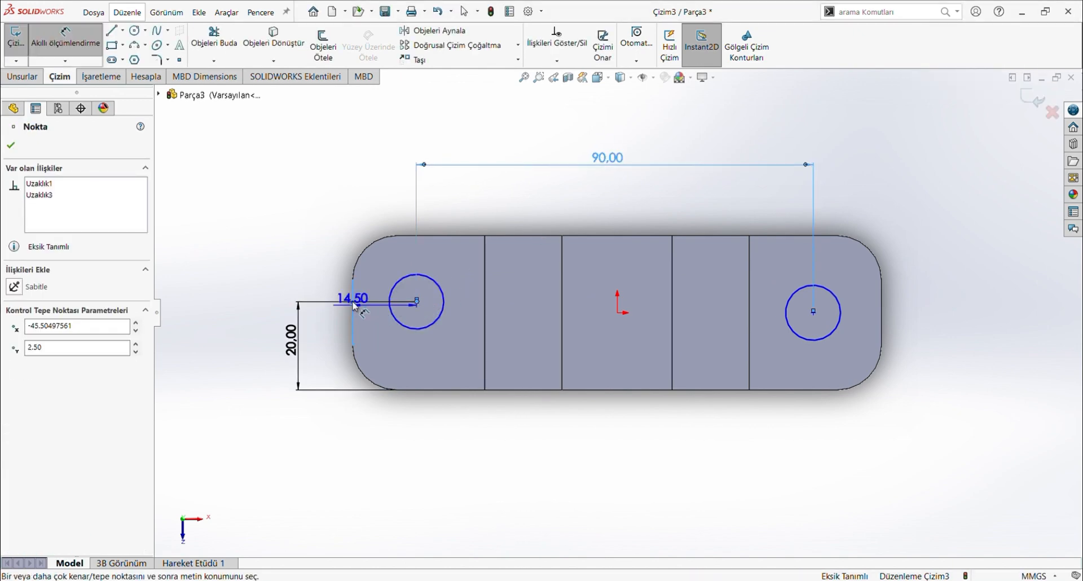
left_click(367, 197)
type("15")
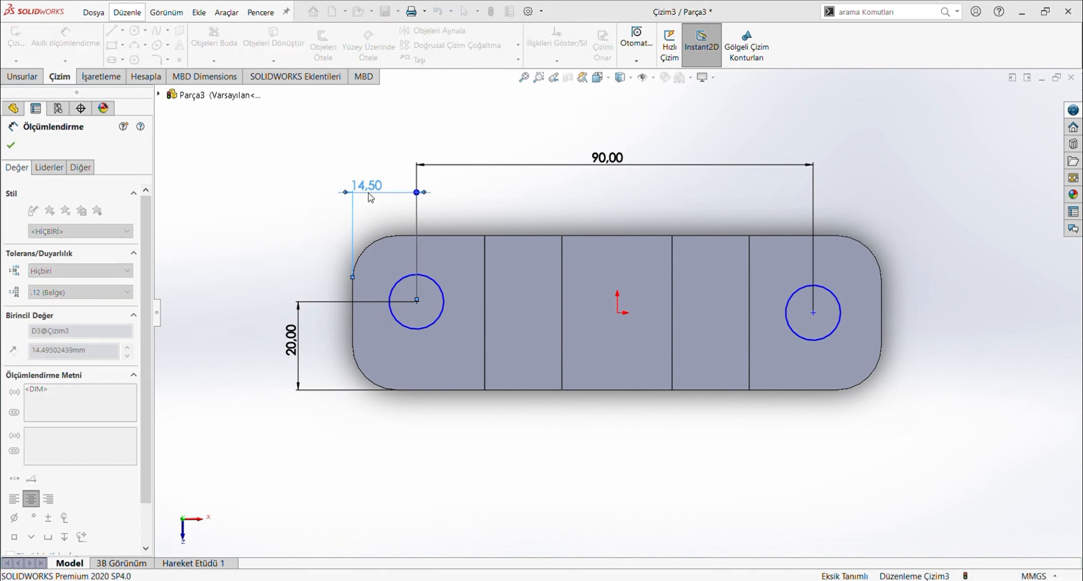
key("Return")
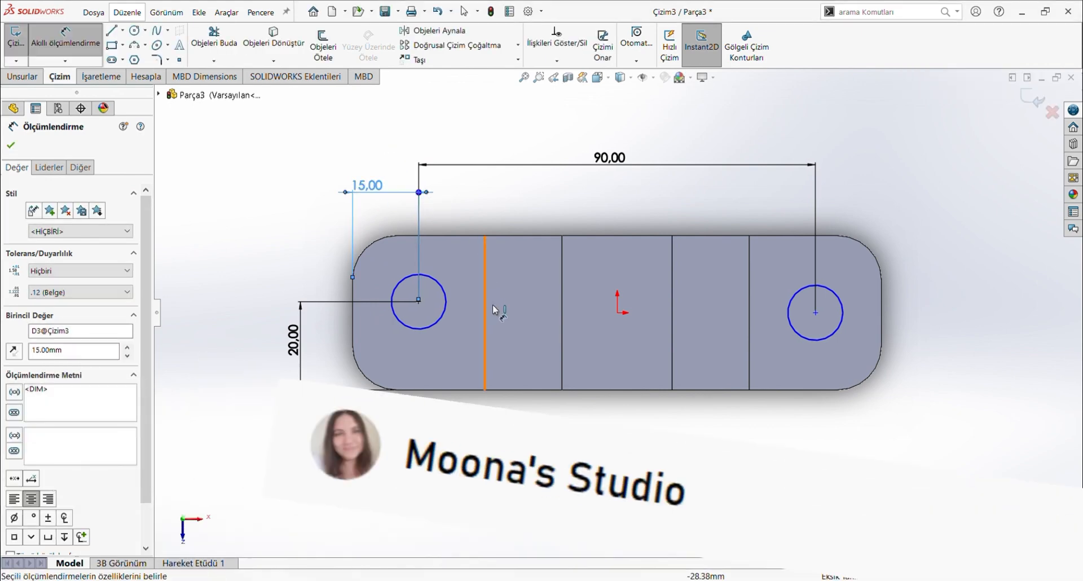
key("Escape")
Add a horizontal relation between the two circle centers and make both circles equal in size.
left_click(418, 301)
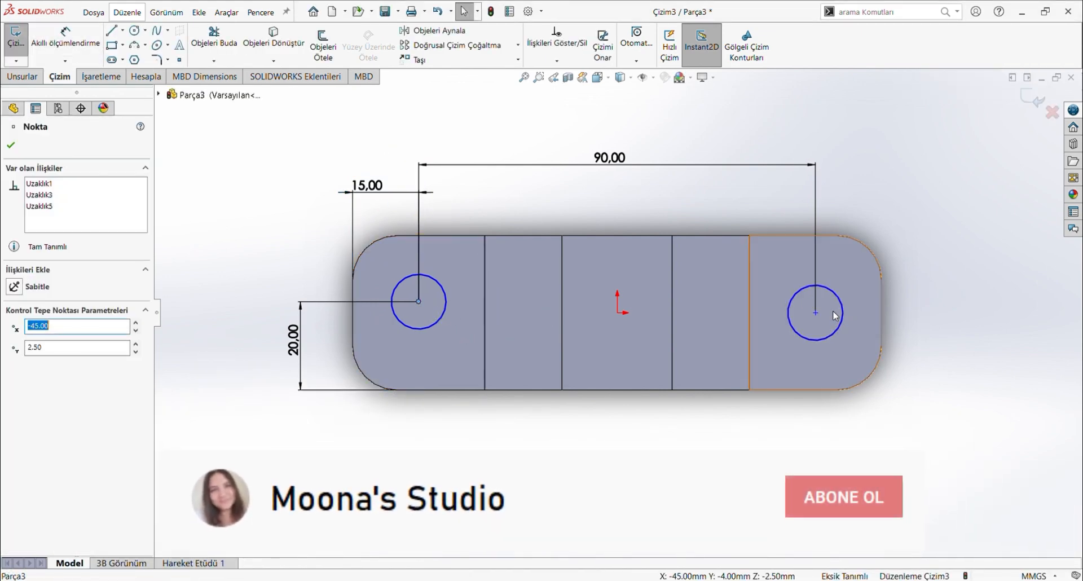
left_click(816, 313, "ctrl")
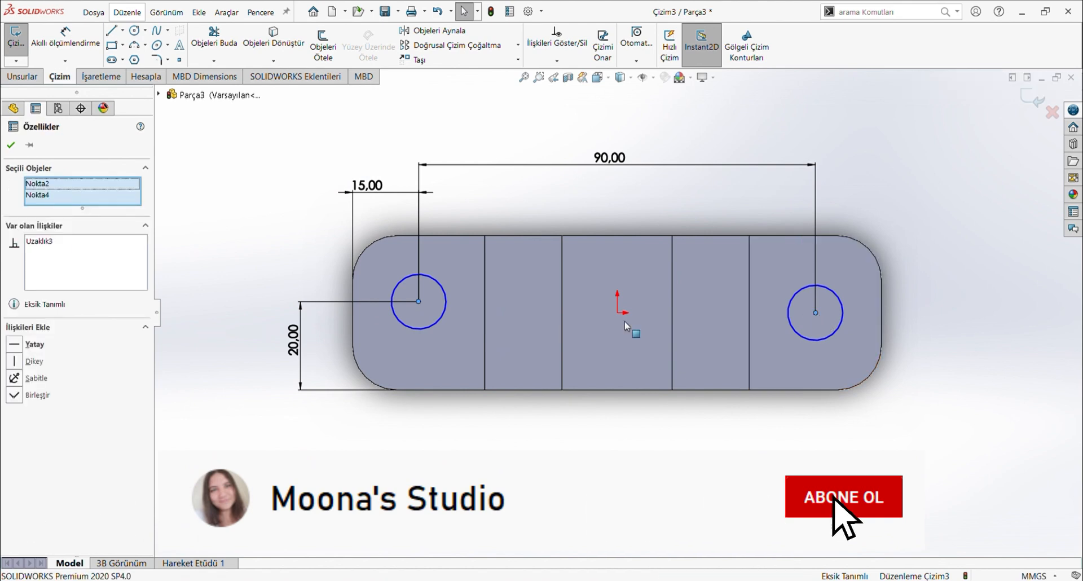
left_click(15, 344)
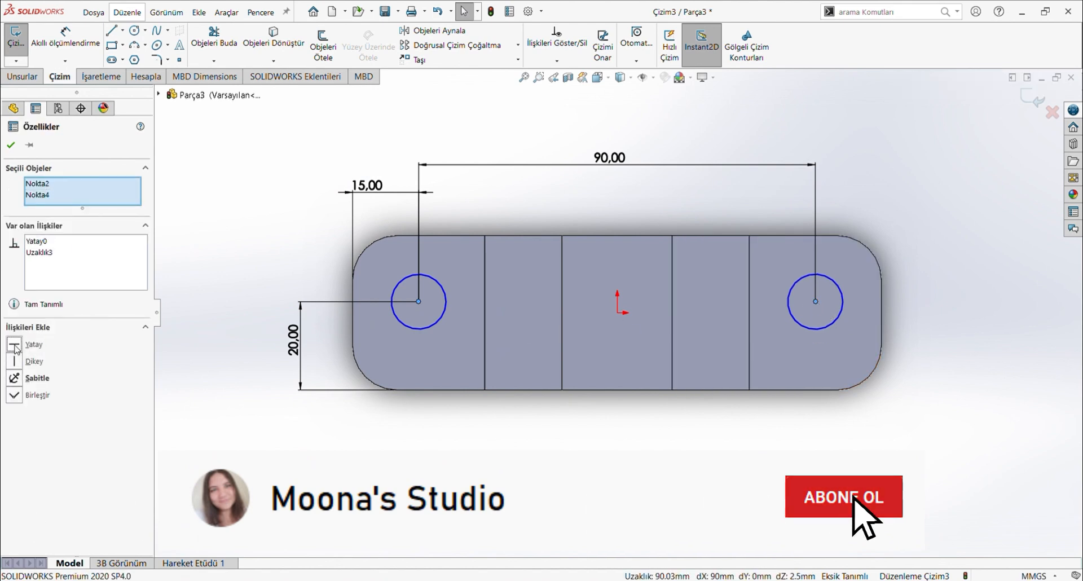
left_click(445, 299)
left_click(830, 329, "ctrl")
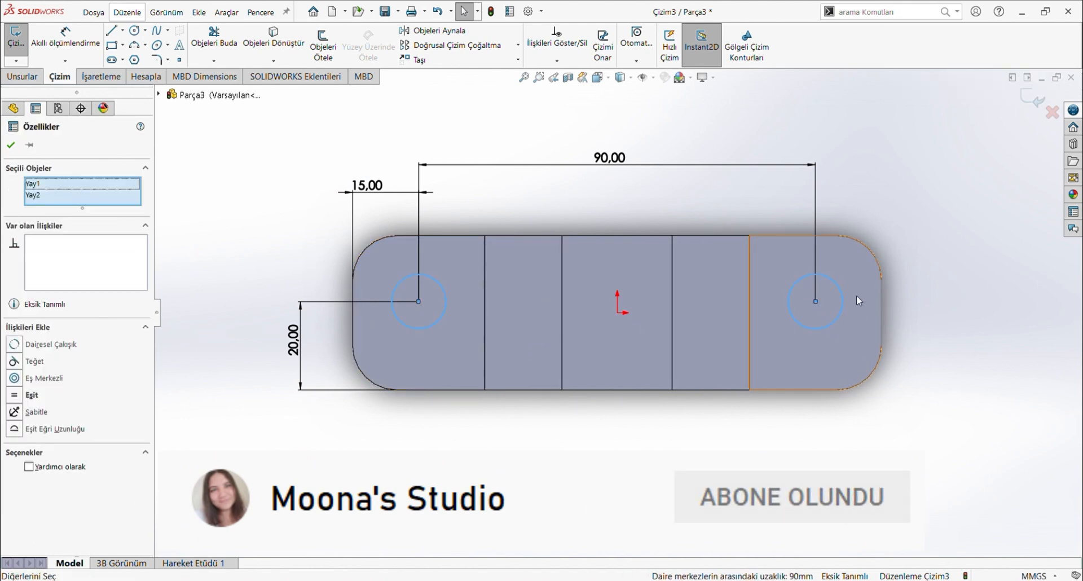
left_click(923, 424)
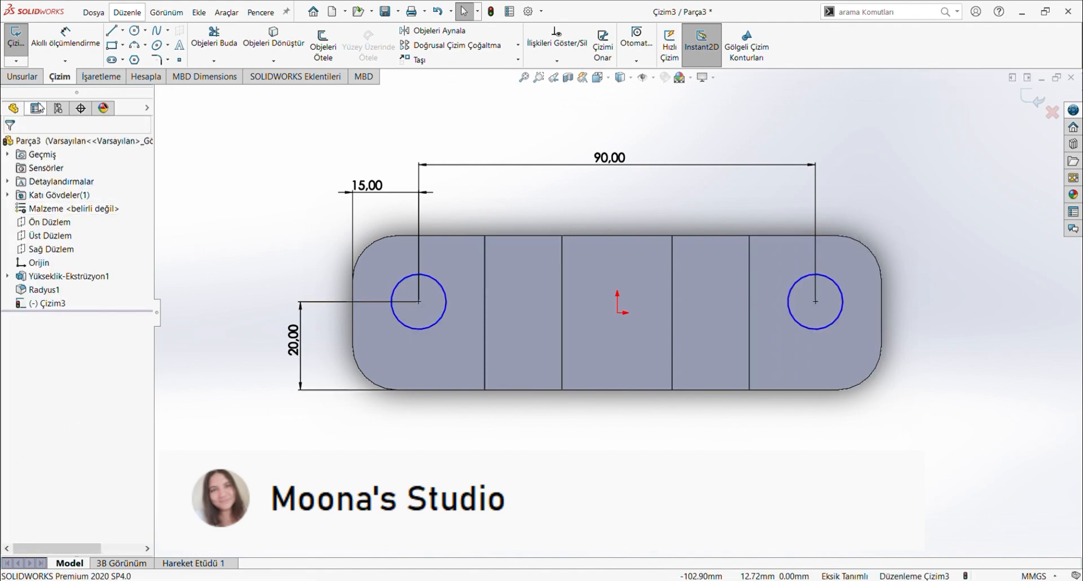
Dimension the left flange circle's diameter at 13 mm.
left_click(65, 38)
left_click(400, 278)
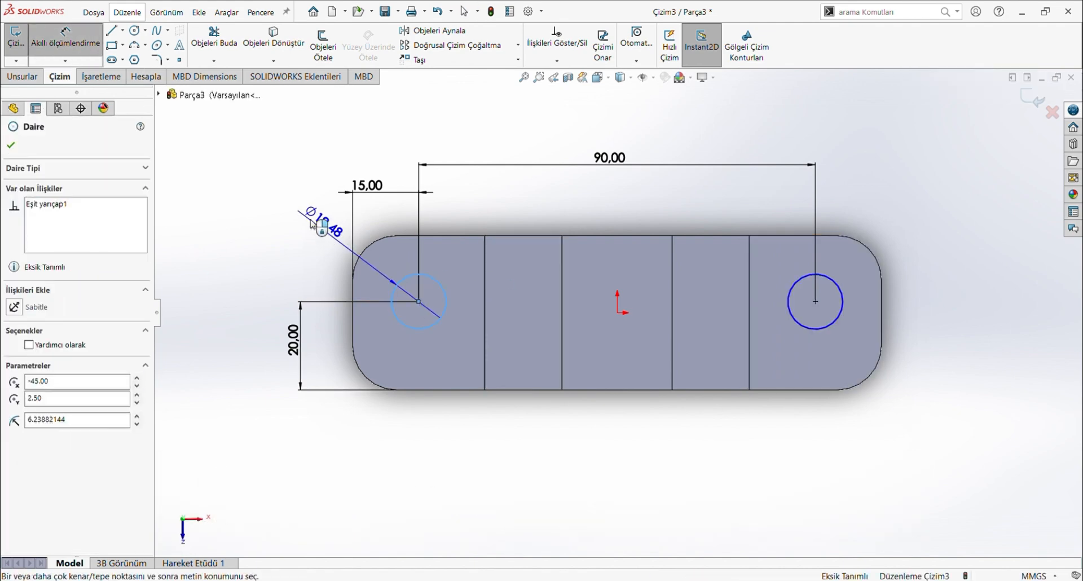
left_click(309, 221)
type("13")
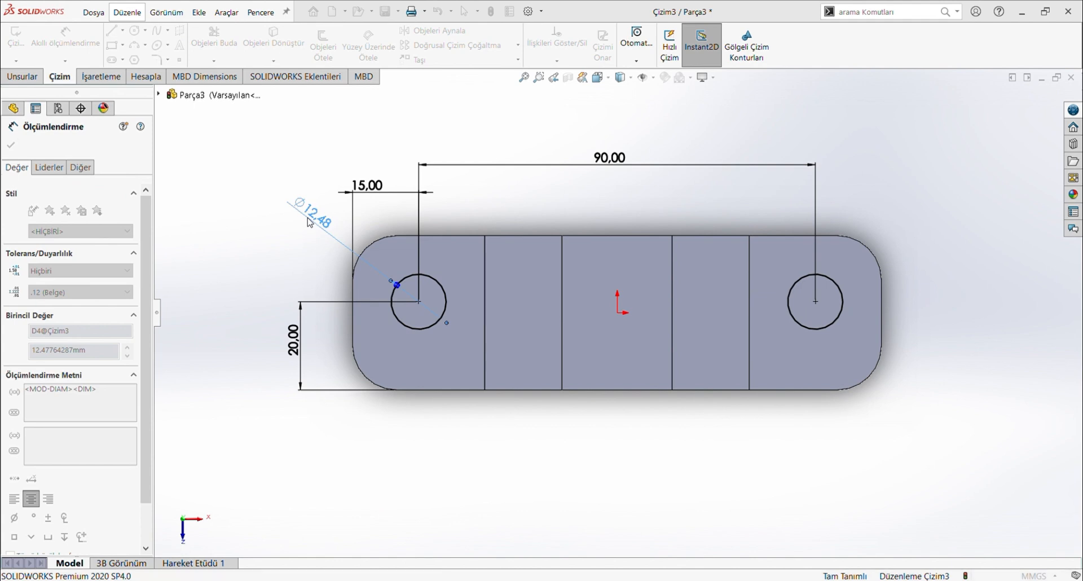
key("Return")
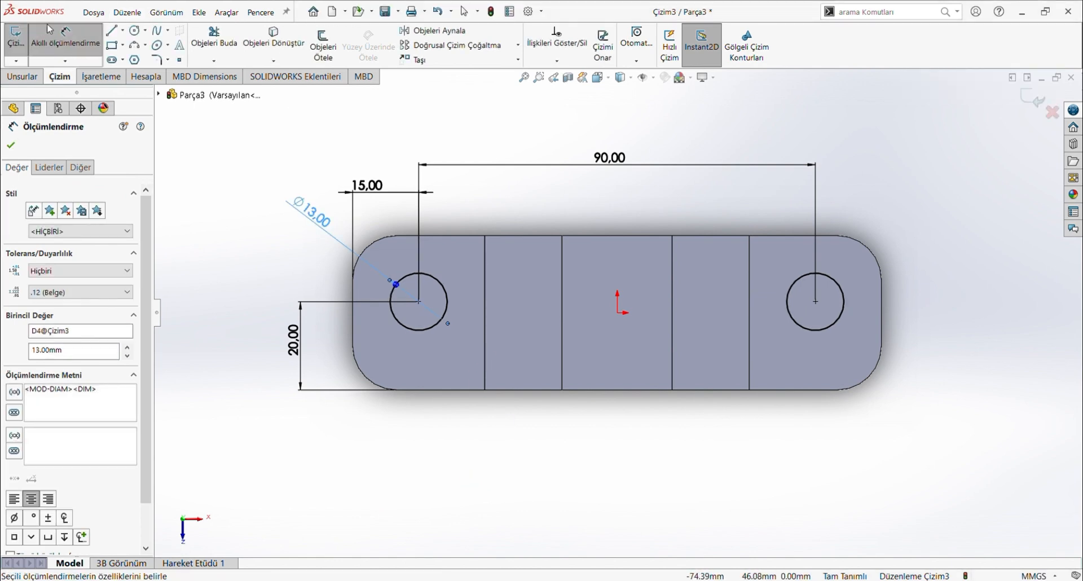
Cut-extrude both flange circles blind to a depth of 35 mm to make the flange holes.
left_click(22, 76)
left_click(252, 45)
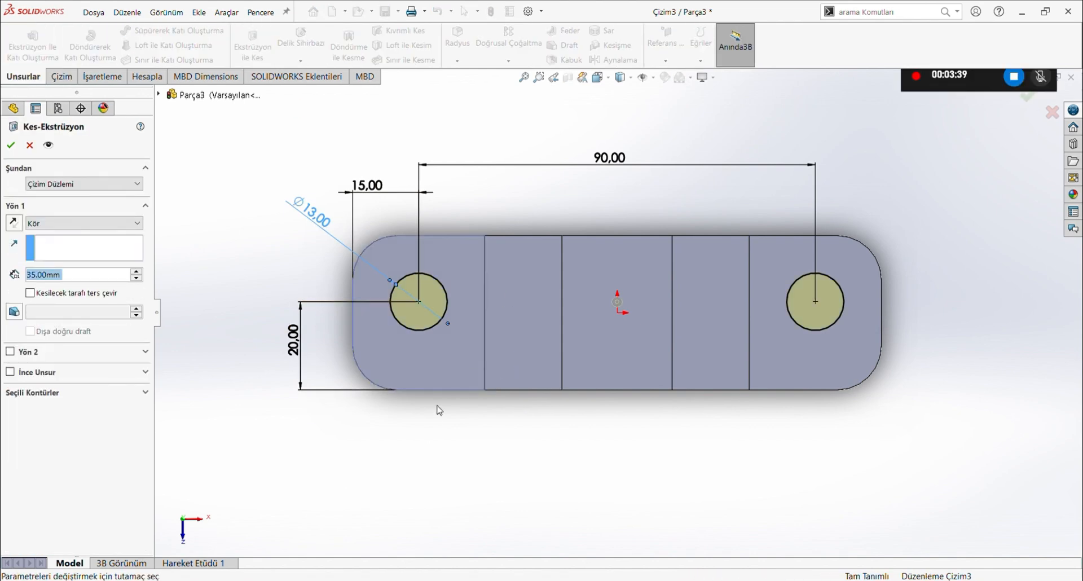
left_click(10, 145)
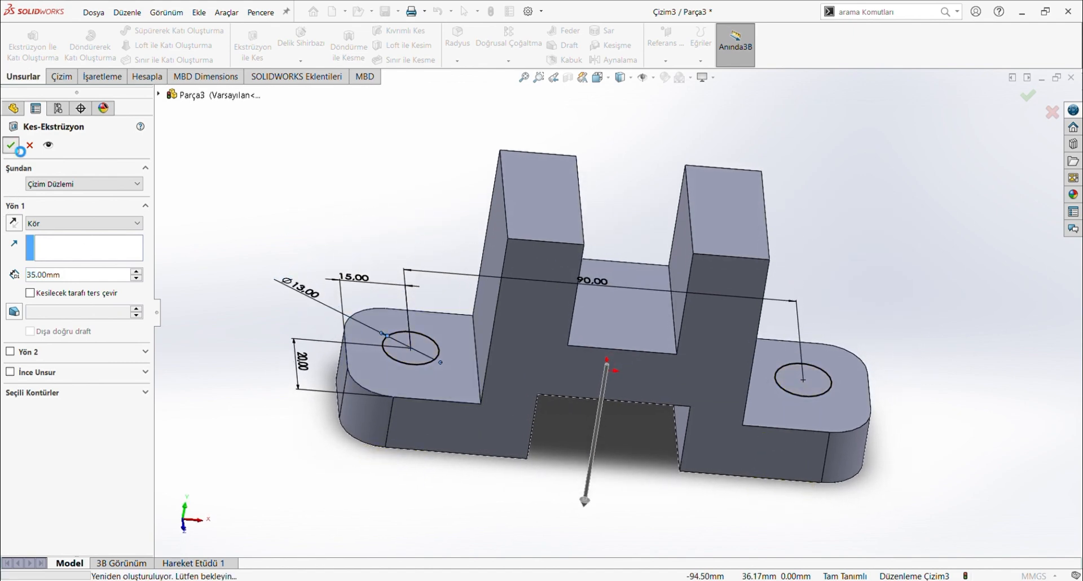
Start a sketch on the left upright's outer face and draw a circle of about 4.3 mm radius near its upper edge.
left_click(519, 229)
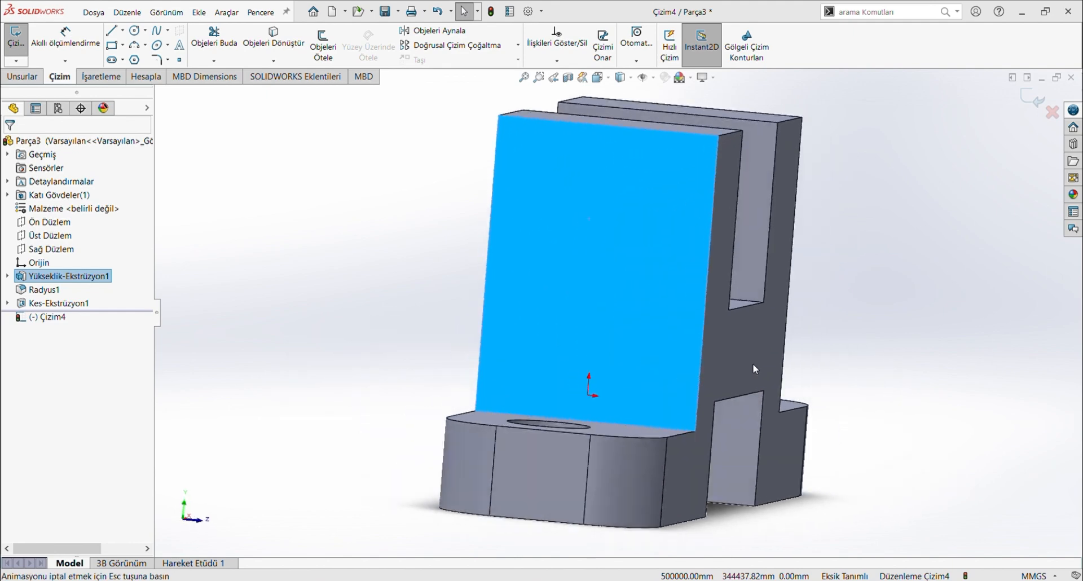
left_click(135, 31)
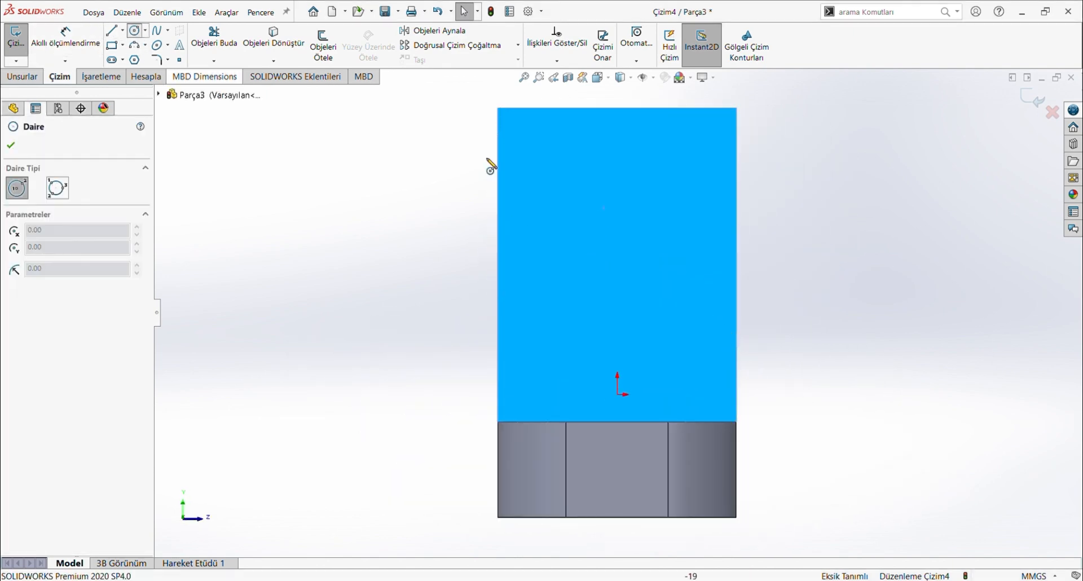
left_click(613, 169)
left_click(633, 189)
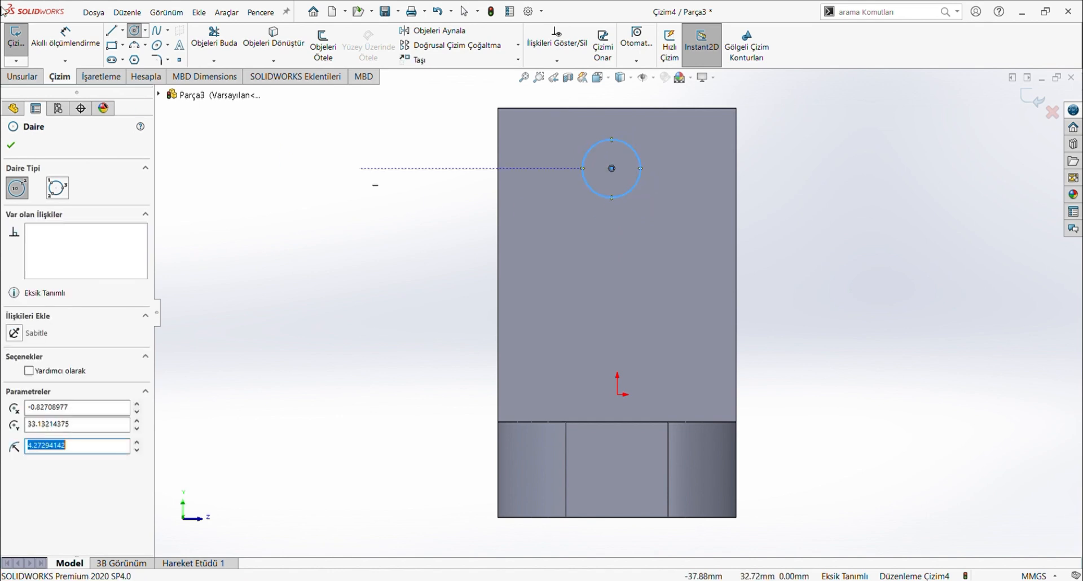
Dimension the distance from the circle's center to the upright's top edge at 14 mm.
left_click(65, 34)
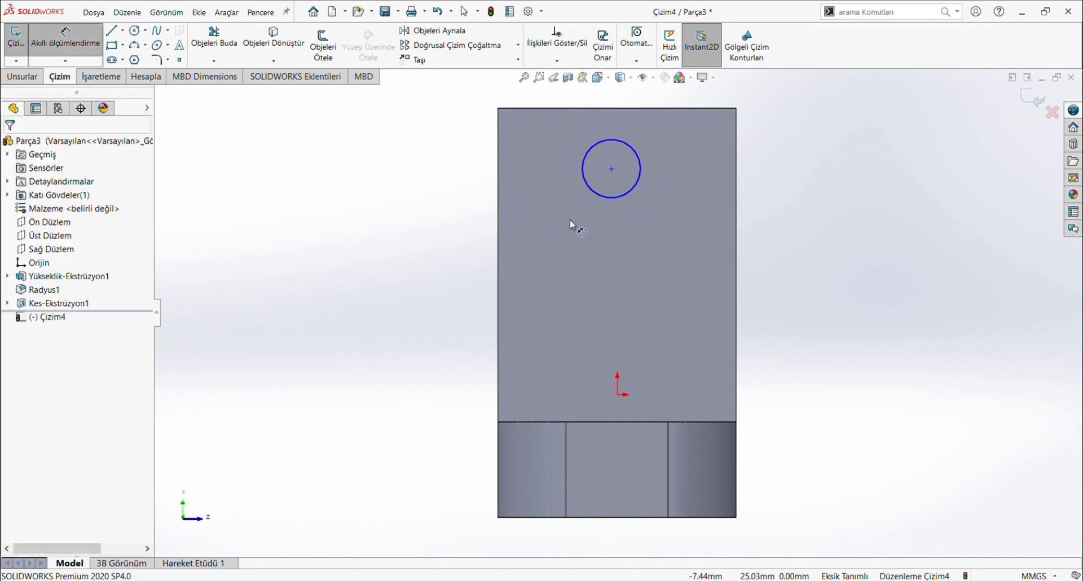
left_click(612, 170)
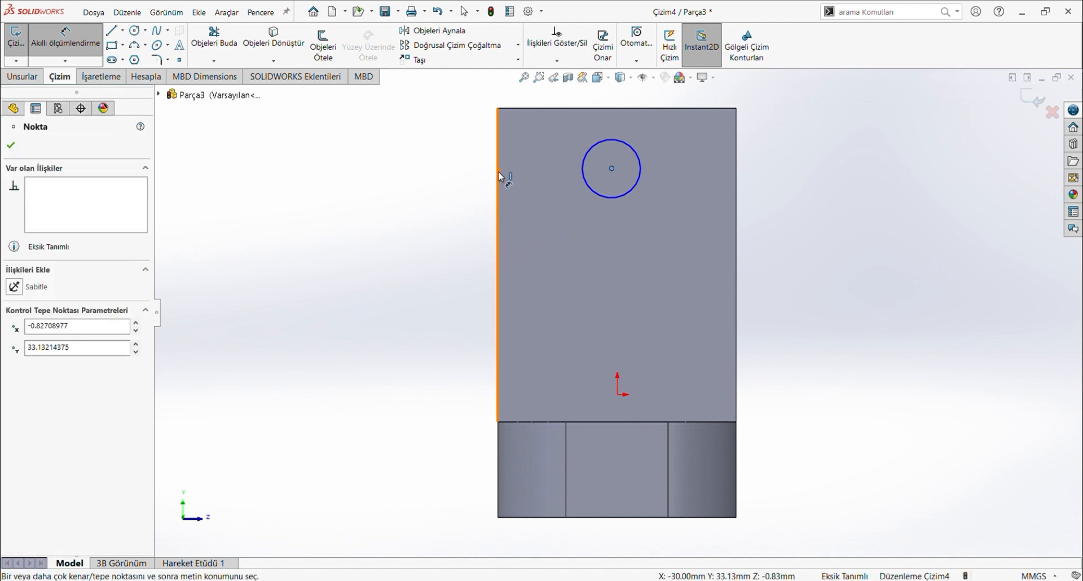
left_click(530, 108)
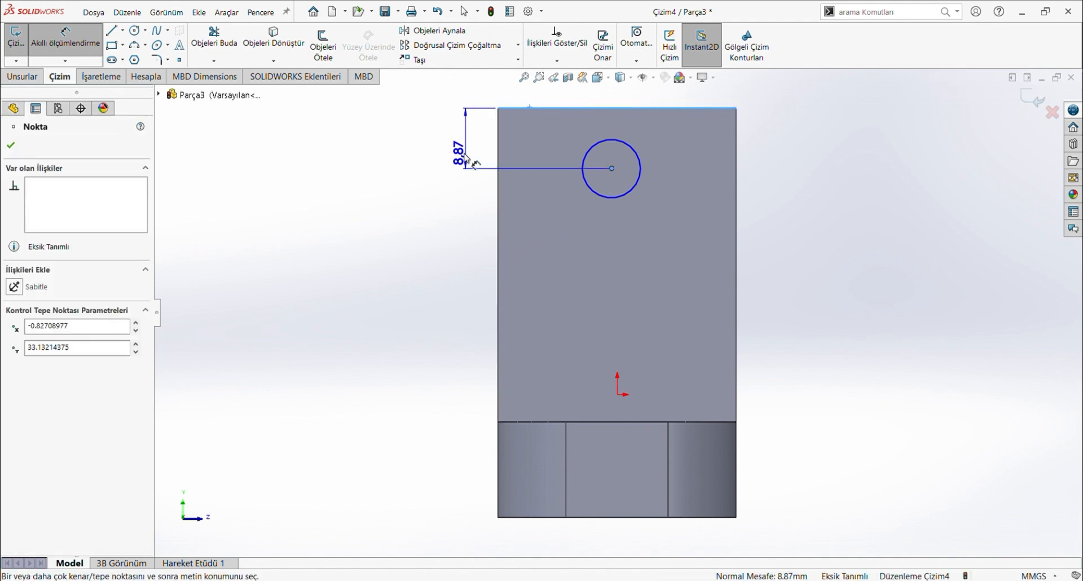
left_click(472, 135)
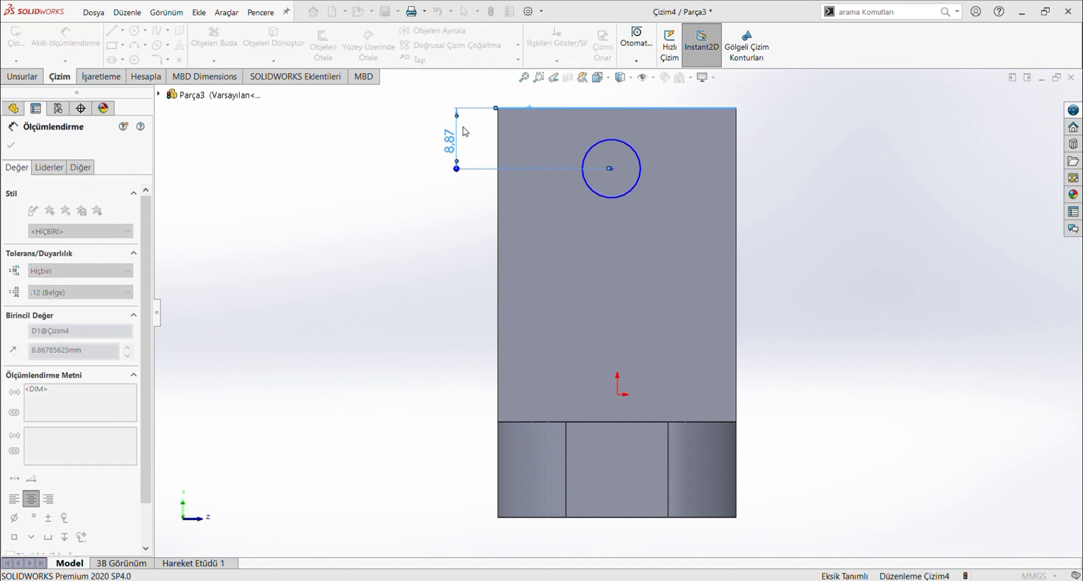
type("14")
key("Return")
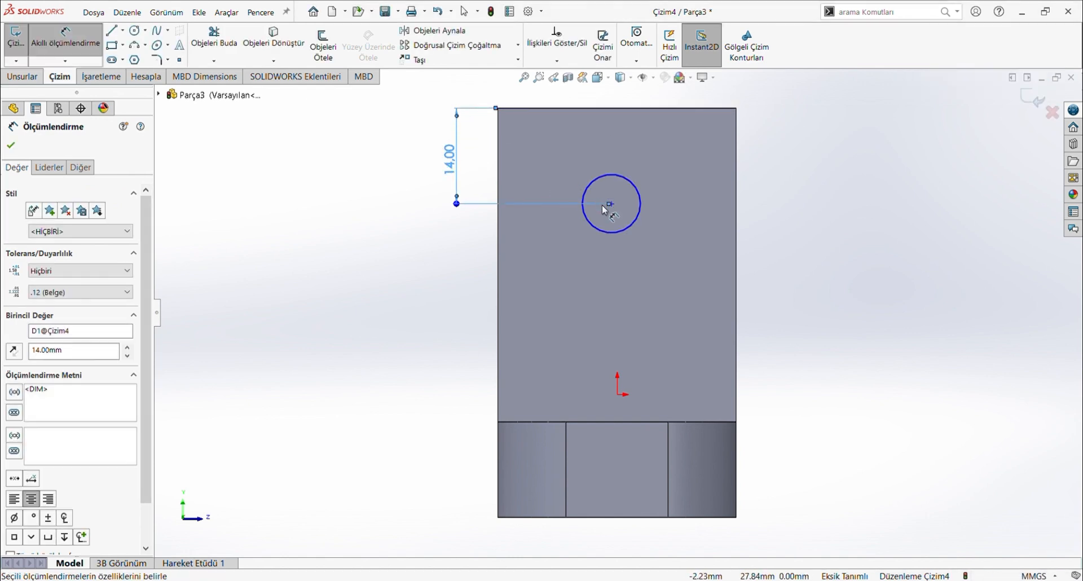
Dimension the diameter of the circle on the upright at 13 mm.
left_click(642, 196)
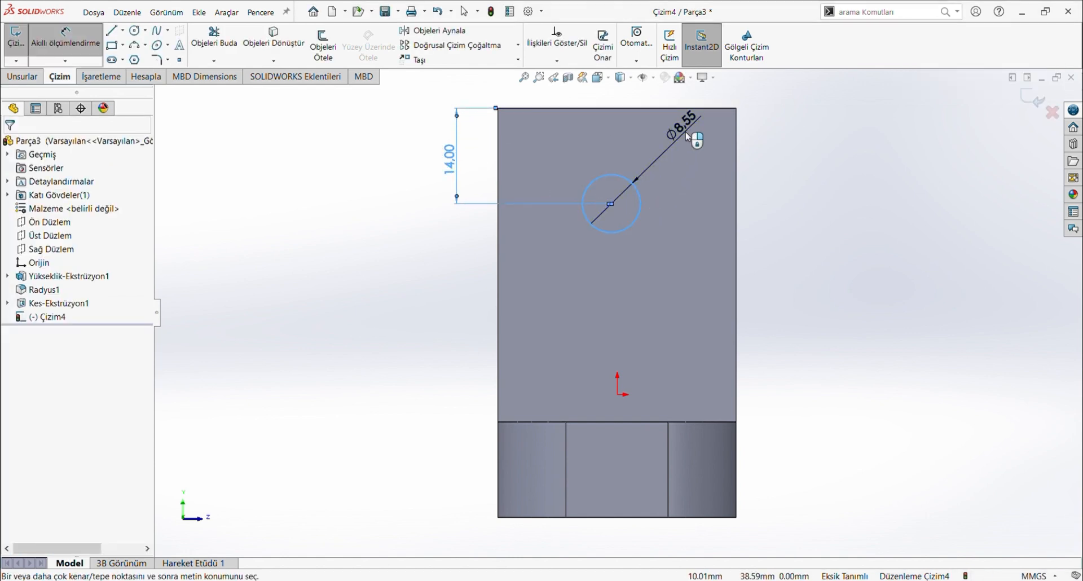
left_click(688, 135)
type("13")
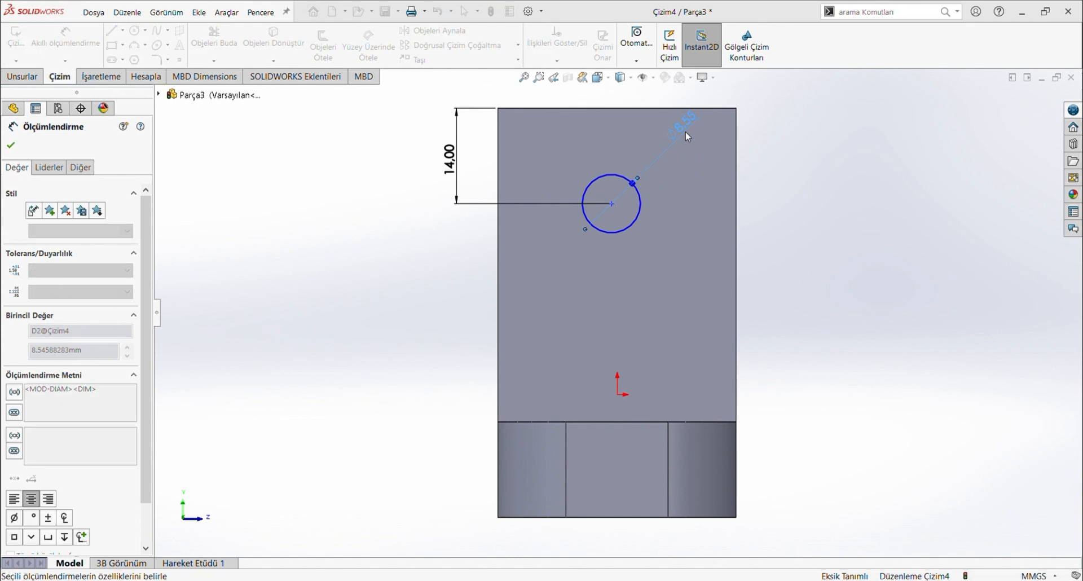
key("Return")
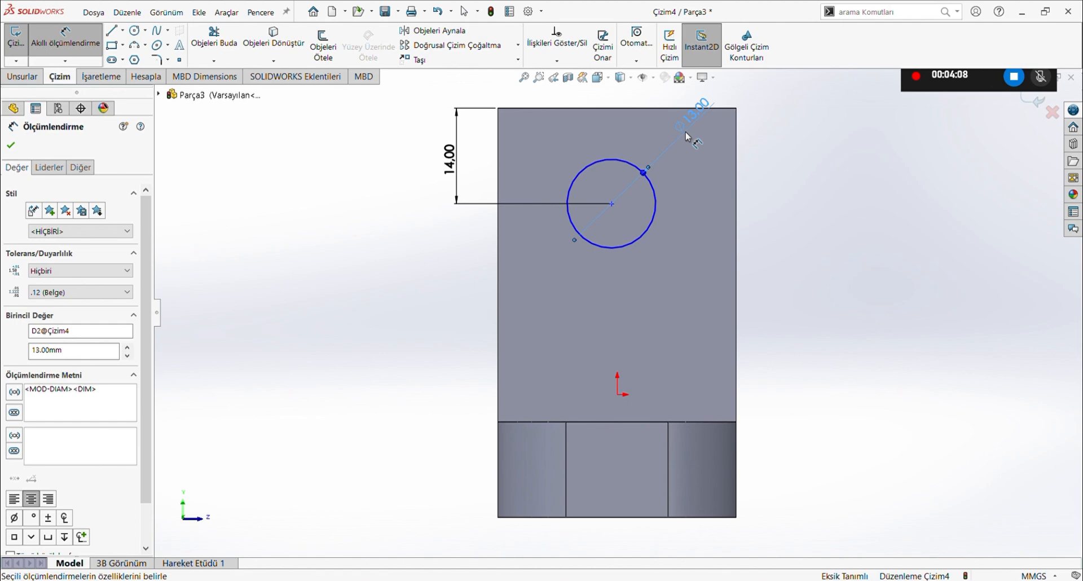
key("Escape")
Align the circle's center vertically with the midpoint of the upright's top edge.
left_click(612, 204)
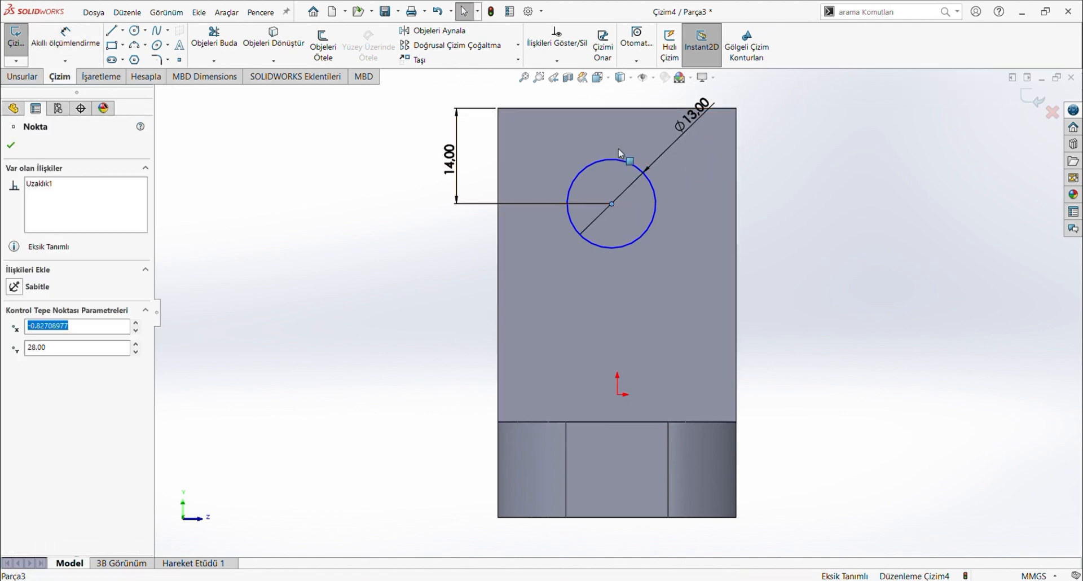
left_click(617, 108, "ctrl")
left_click(21, 361)
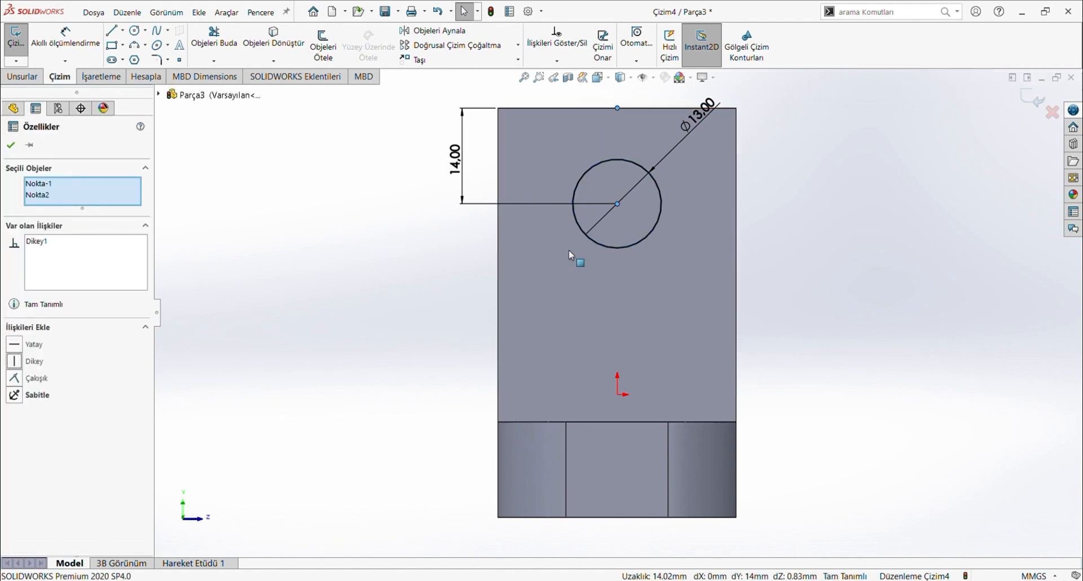
Cut-extrude the circle through both uprights using the Up To Surface end condition, ending at the right upright's outer face.
left_click(22, 77)
left_click(252, 45)
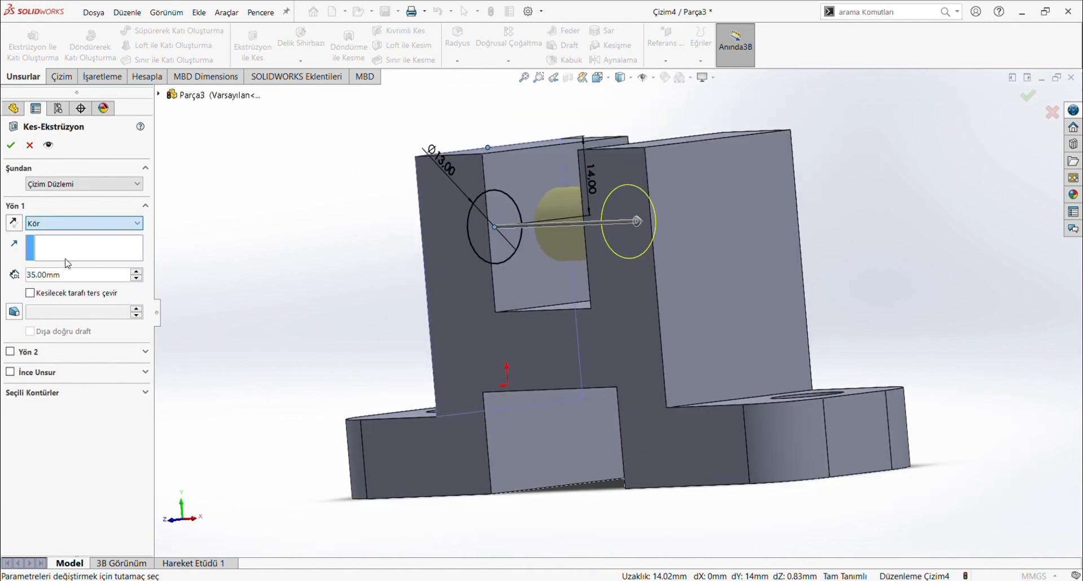
left_click(69, 286)
left_click(696, 225)
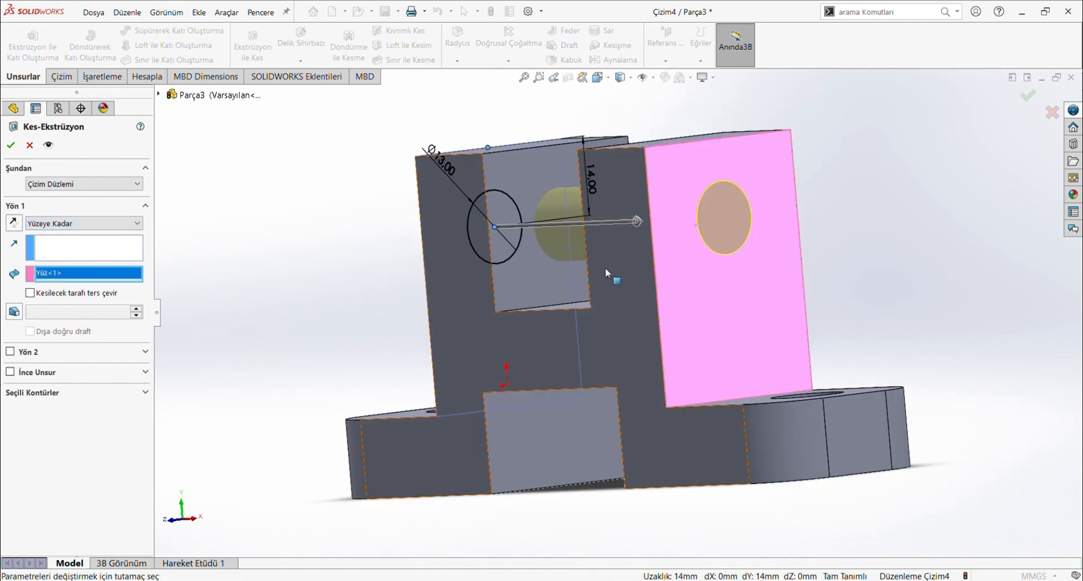
left_click(11, 145)
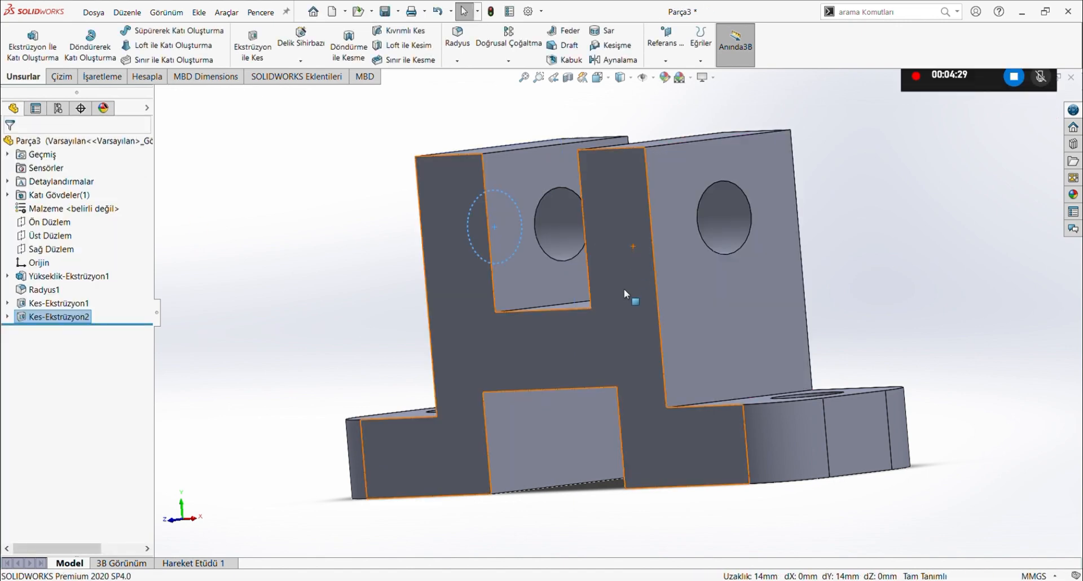
middle_click_drag(624, 289, 709, 276)
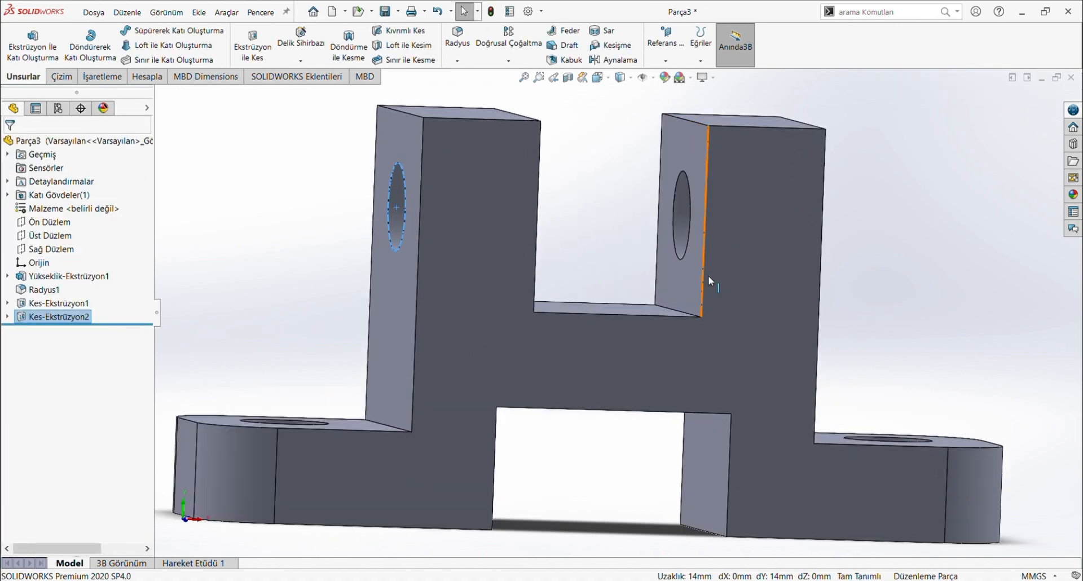
scroll(709, 276, "down", 5)
middle_click_drag(705, 416, 677, 436)
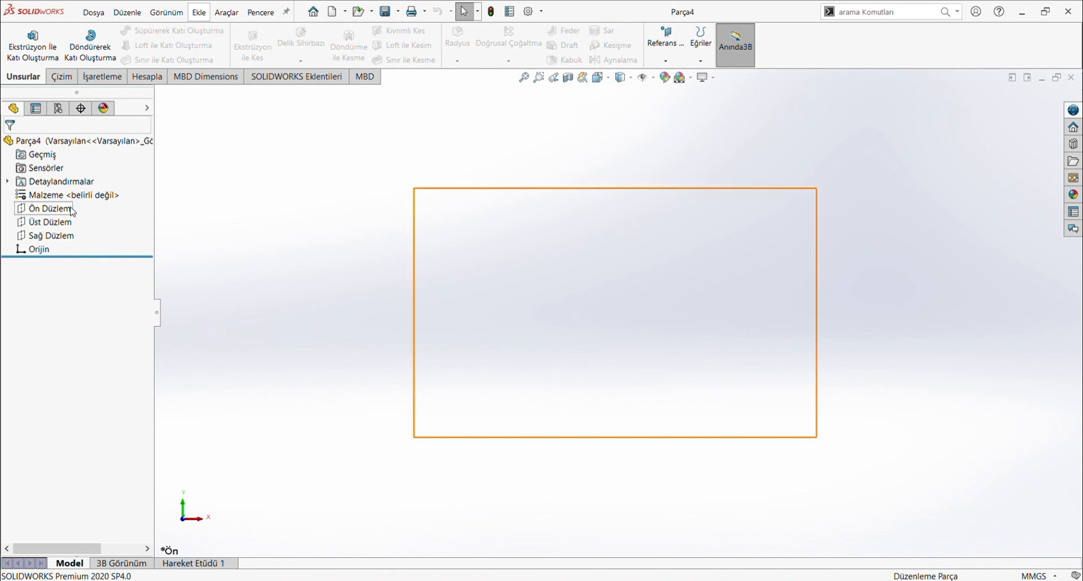
Start a sketch on the new part's front plane and draw two concentric circles at the origin, about 72 mm and 13.4 mm in radius.
left_click(48, 208)
left_click(94, 180)
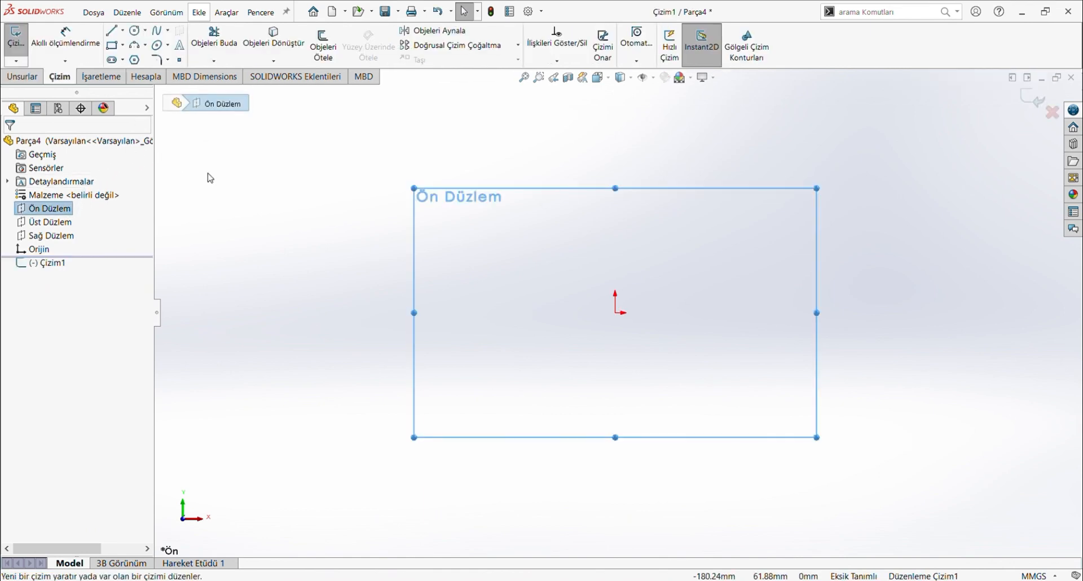
left_click(135, 32)
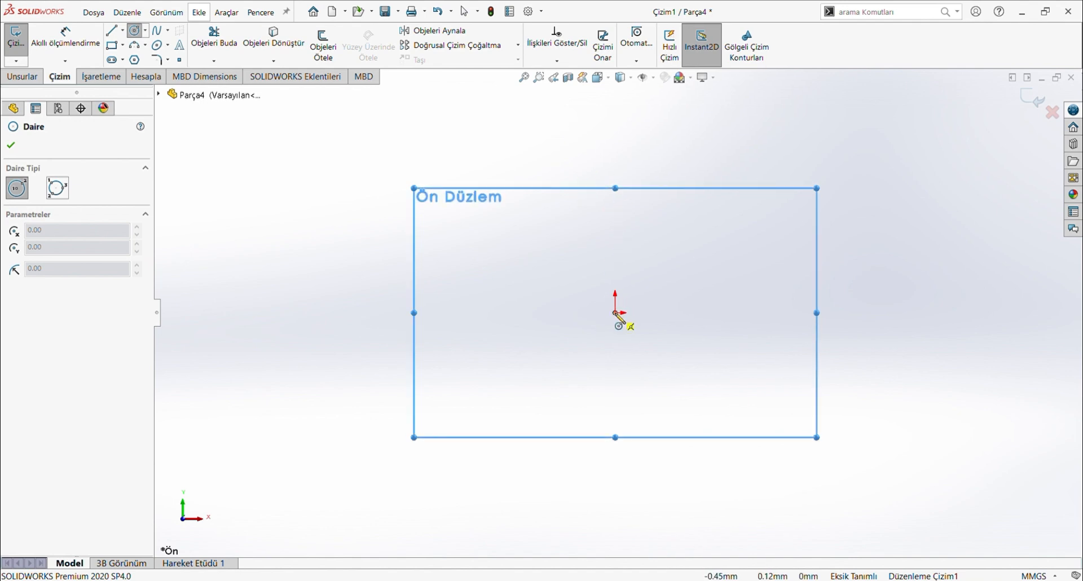
left_click_drag(615, 312, 703, 162)
left_click_drag(616, 312, 640, 296)
left_click(640, 296)
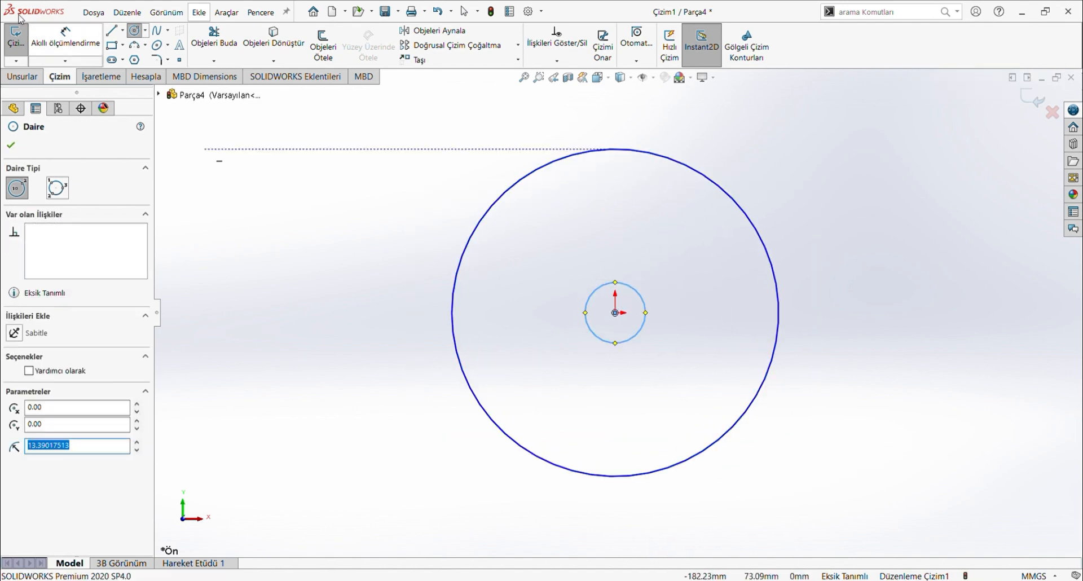
Dimension the outer circle's diameter at 64 mm and the inner circle's diameter at 32 mm.
left_click(66, 37)
left_click(709, 177)
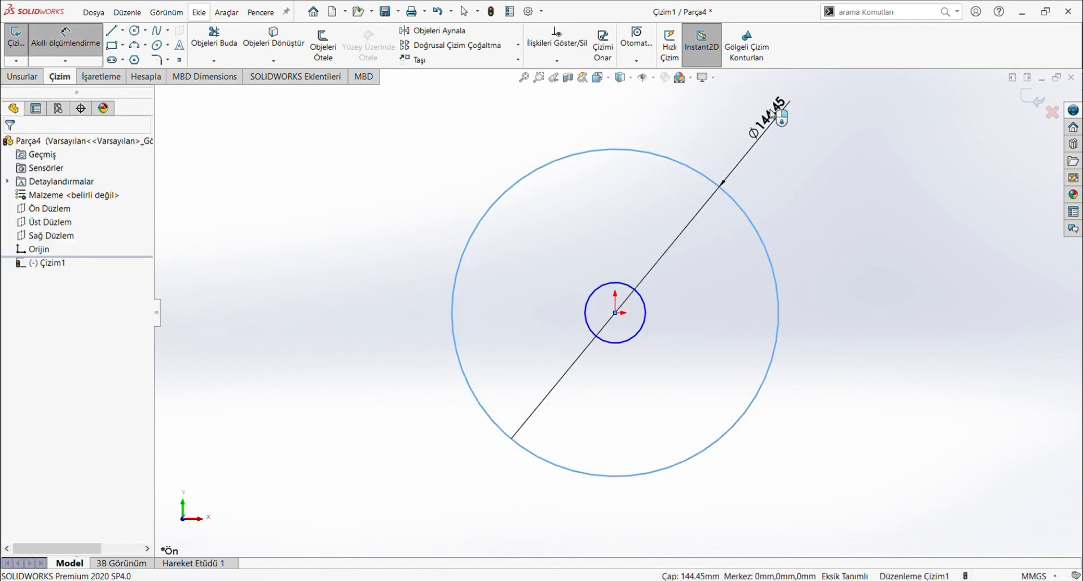
left_click(772, 114)
type("64")
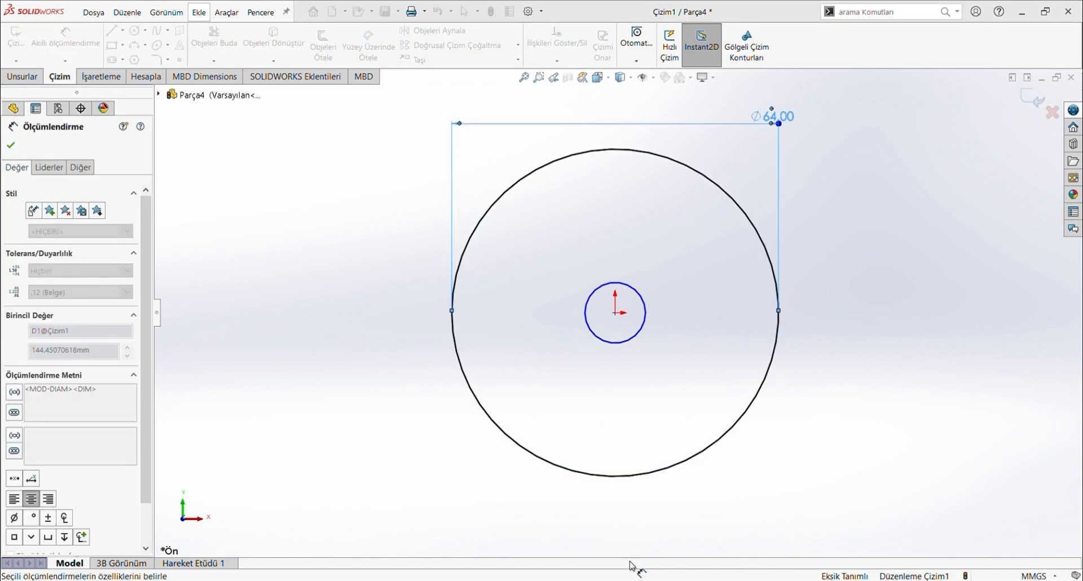
key("Return")
left_click(648, 307)
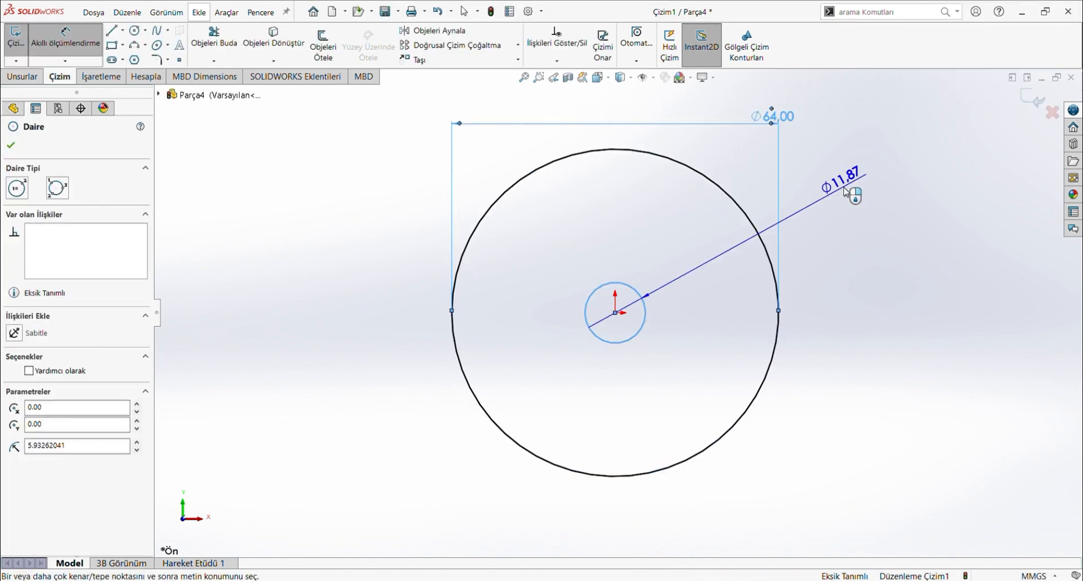
left_click(810, 209)
type("32")
key("Return")
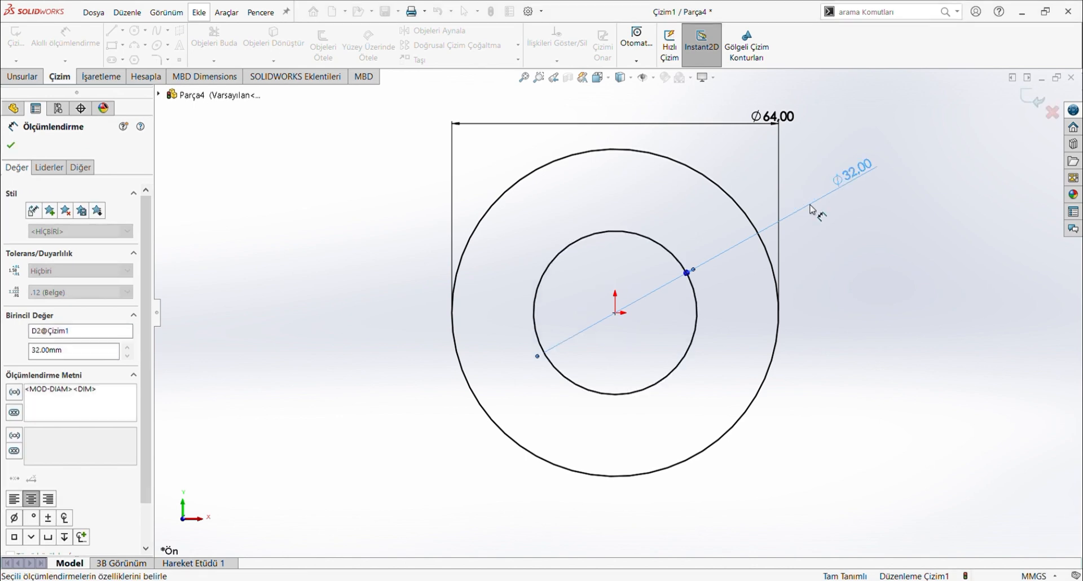
Draw a line about 73 mm straight down from the outer circle's left quadrant, a horizontal base line, and a vertical line back up to the circle's right side.
scroll(781, 368, "up", 5)
scroll(741, 497, "down", 3)
scroll(623, 447, "up", 3)
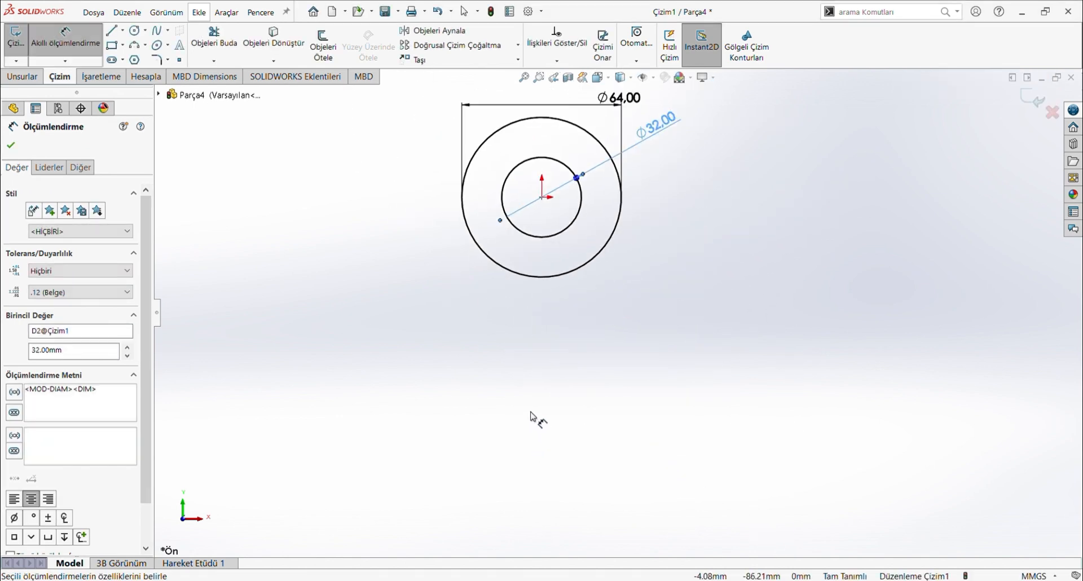
left_click(113, 31)
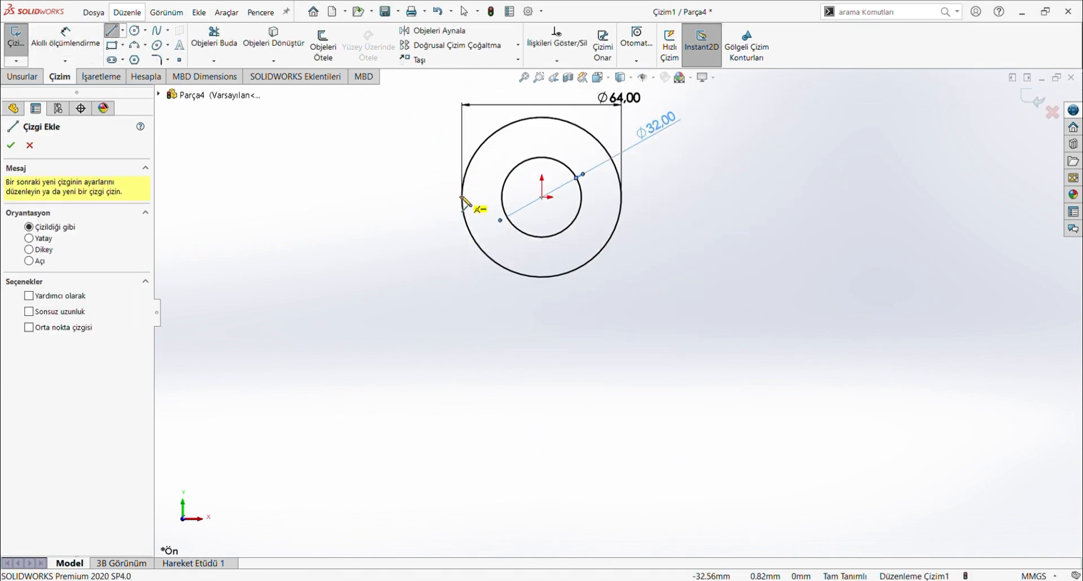
left_click(462, 197)
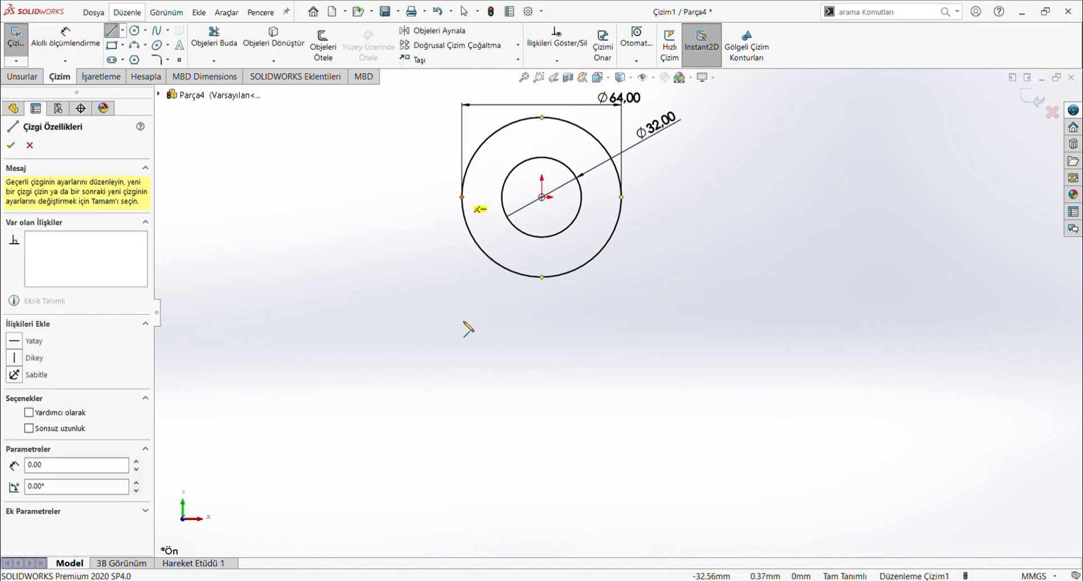
left_click(462, 378)
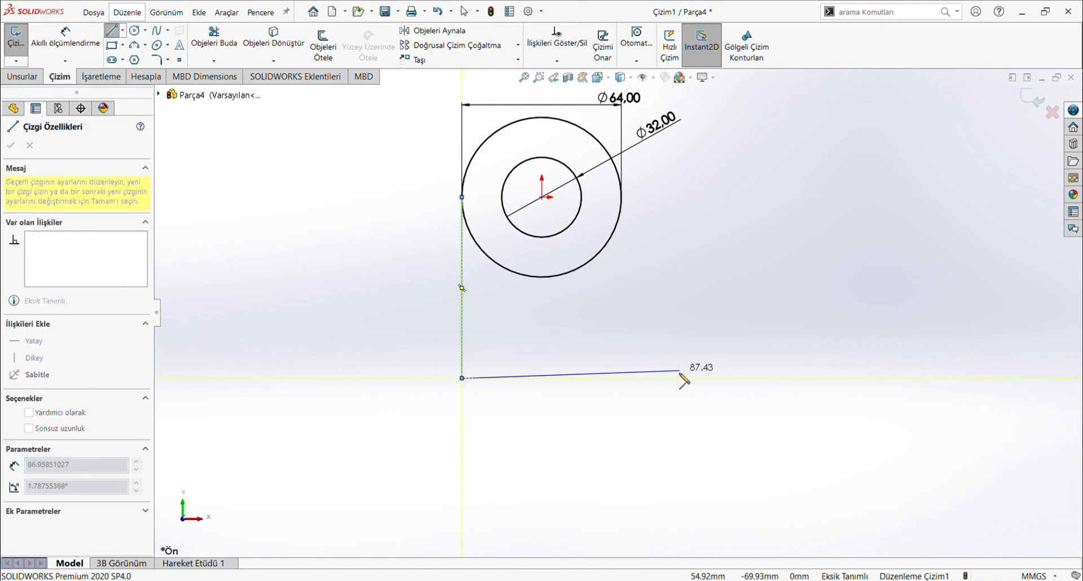
left_click(621, 378)
left_click(621, 191)
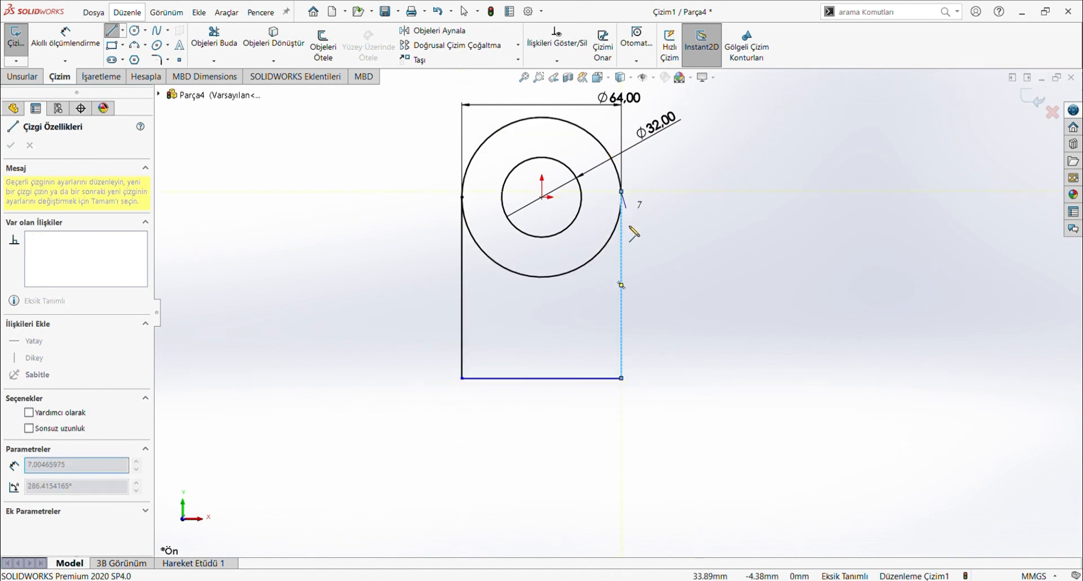
key("Escape")
Move the right vertical line's upper endpoint onto the outer circle's right quadrant at X 32, Y 0.
left_click(621, 192)
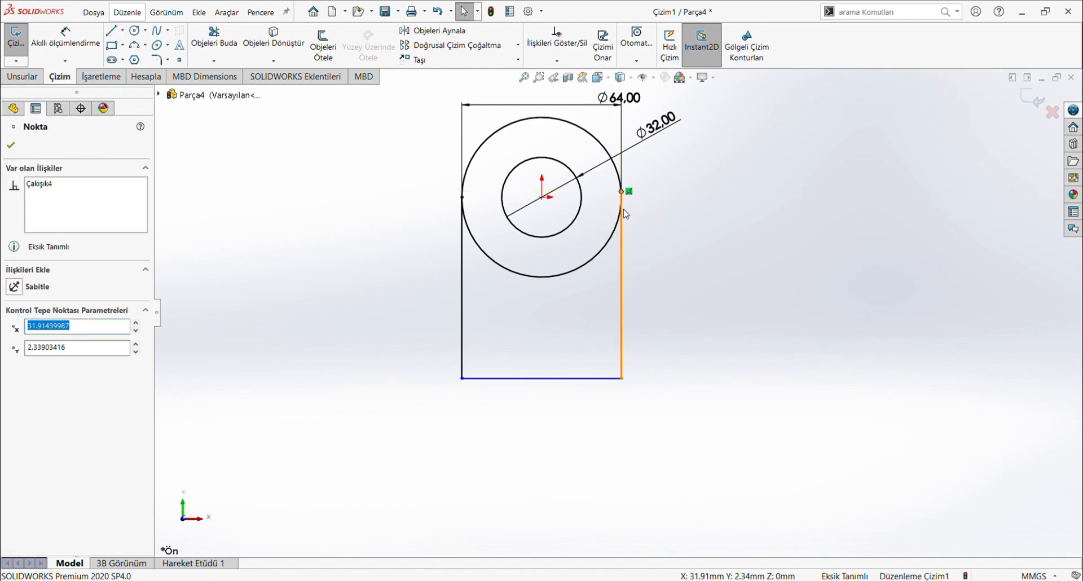
scroll(638, 209, "down", 3)
scroll(641, 213, "down", 5)
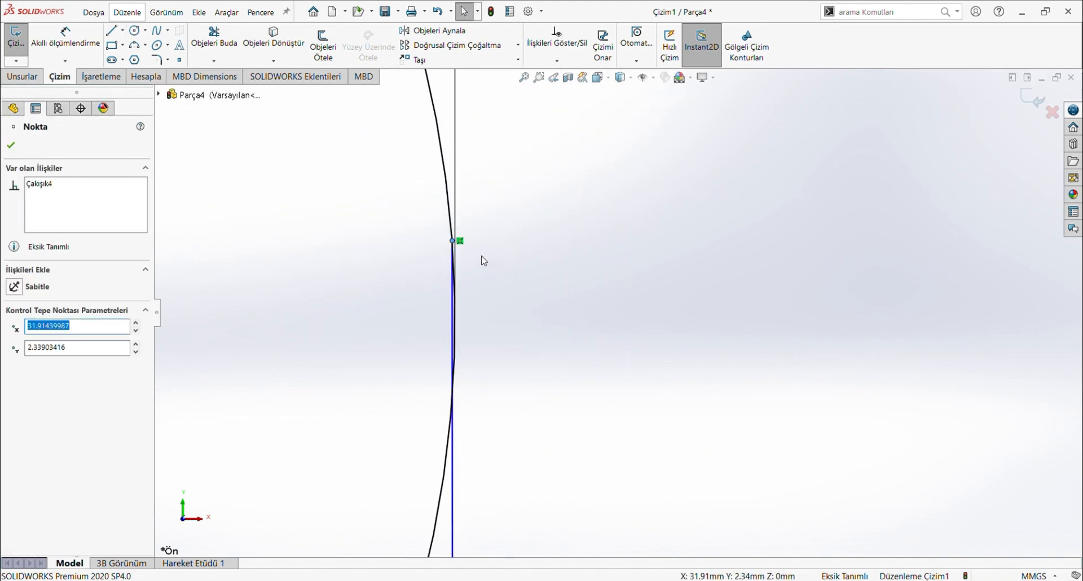
left_click_drag(452, 244, 456, 321)
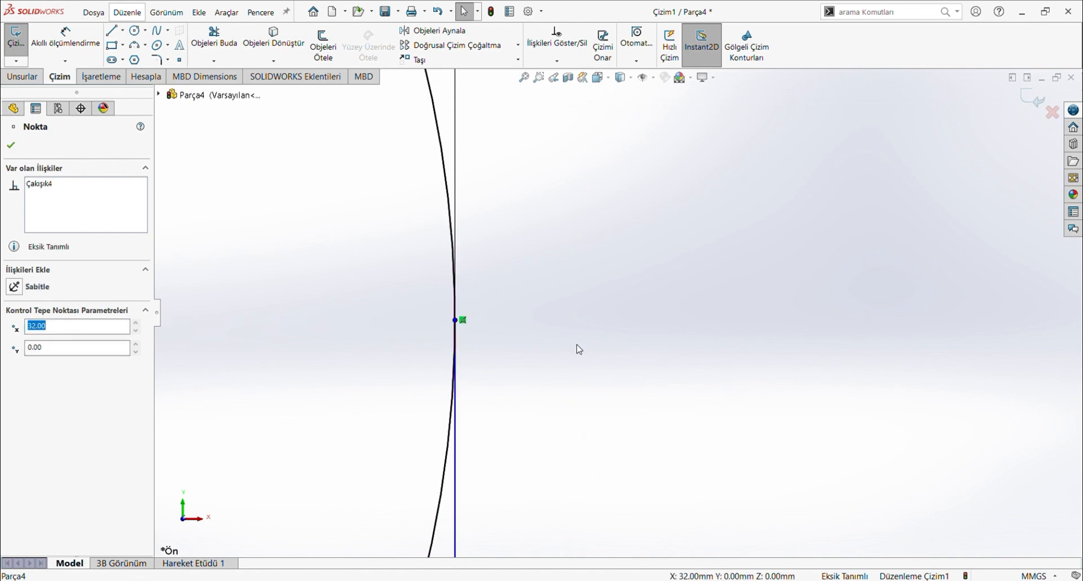
Dimension the left vertical line's length at 40 mm.
scroll(601, 373, "up", 2)
scroll(599, 377, "up", 5)
scroll(576, 386, "down", 3)
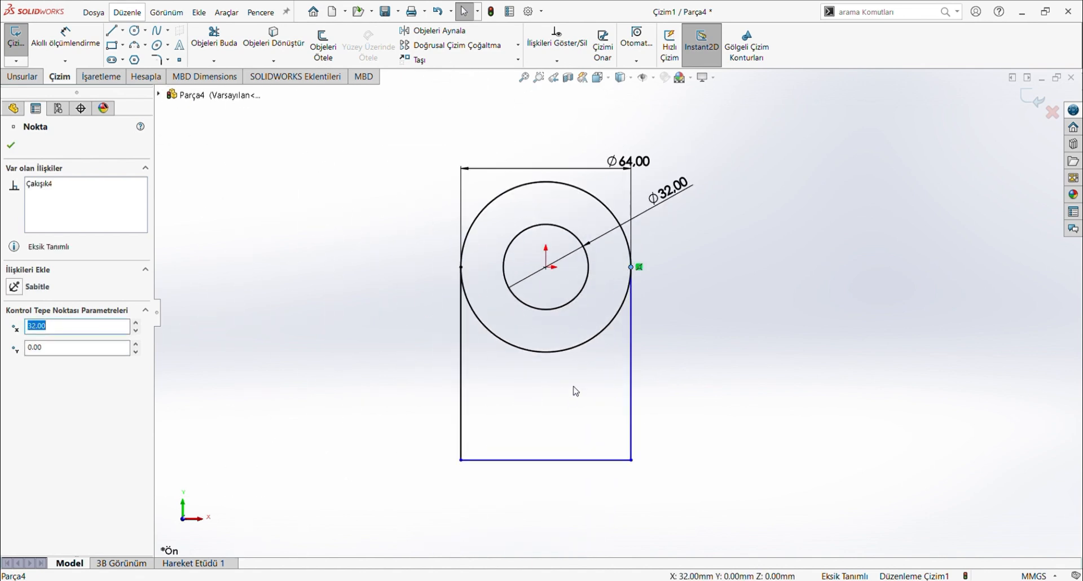
scroll(593, 366, "up", 2)
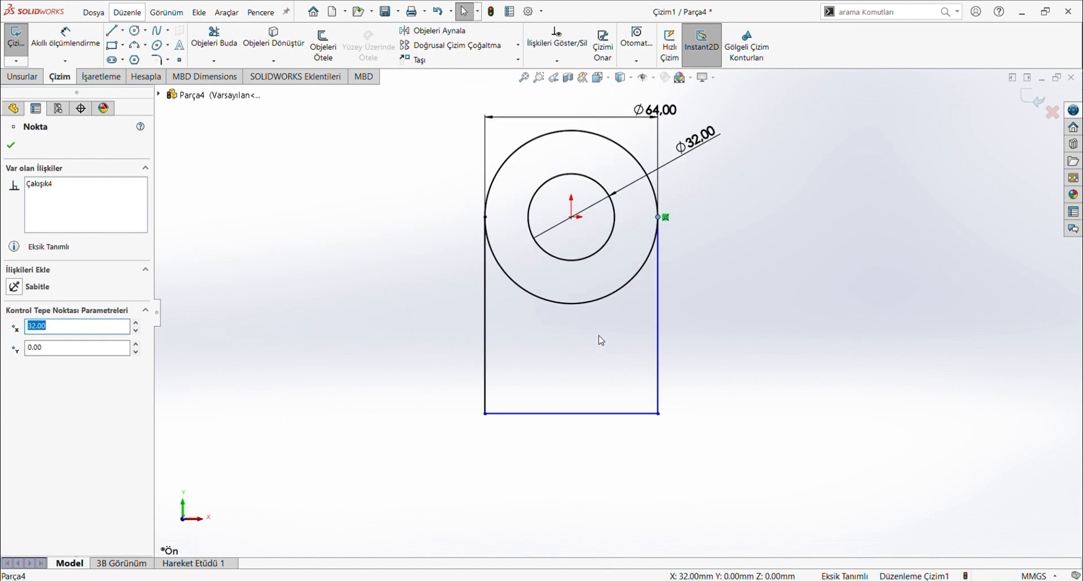
left_click(65, 40)
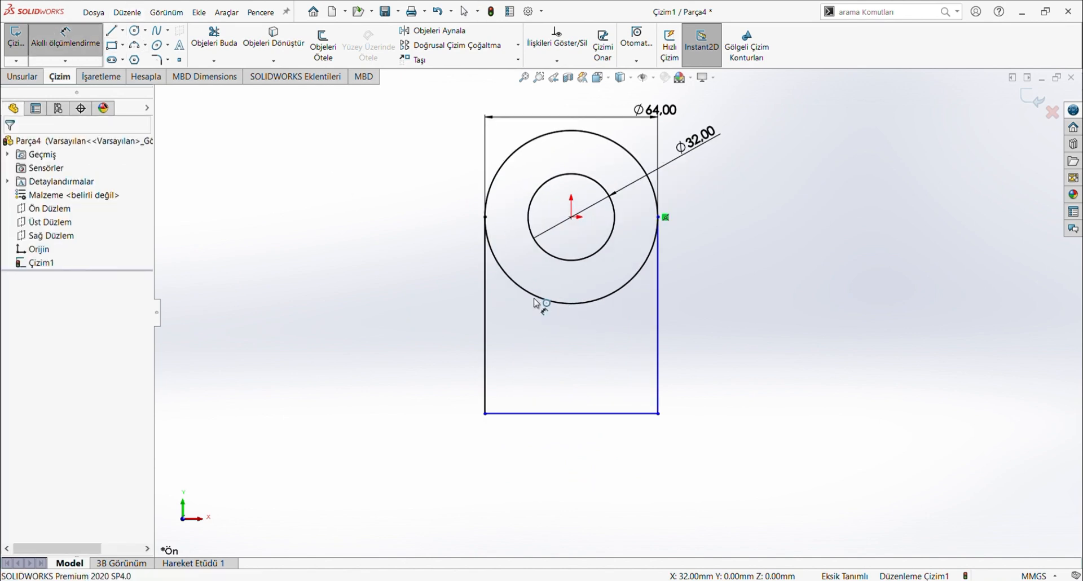
left_click(486, 302)
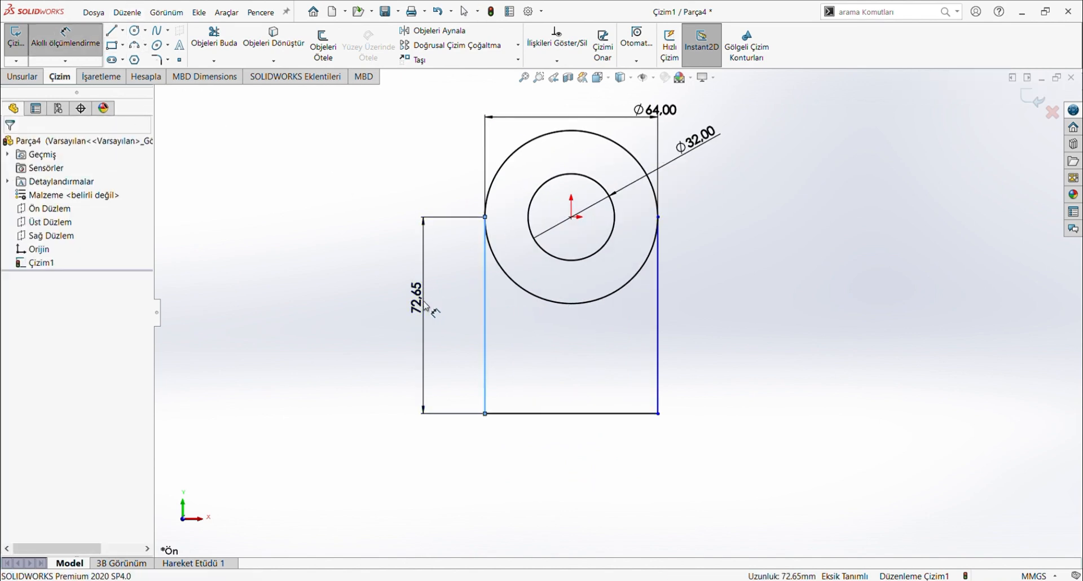
left_click(425, 305)
type("40")
key("Return")
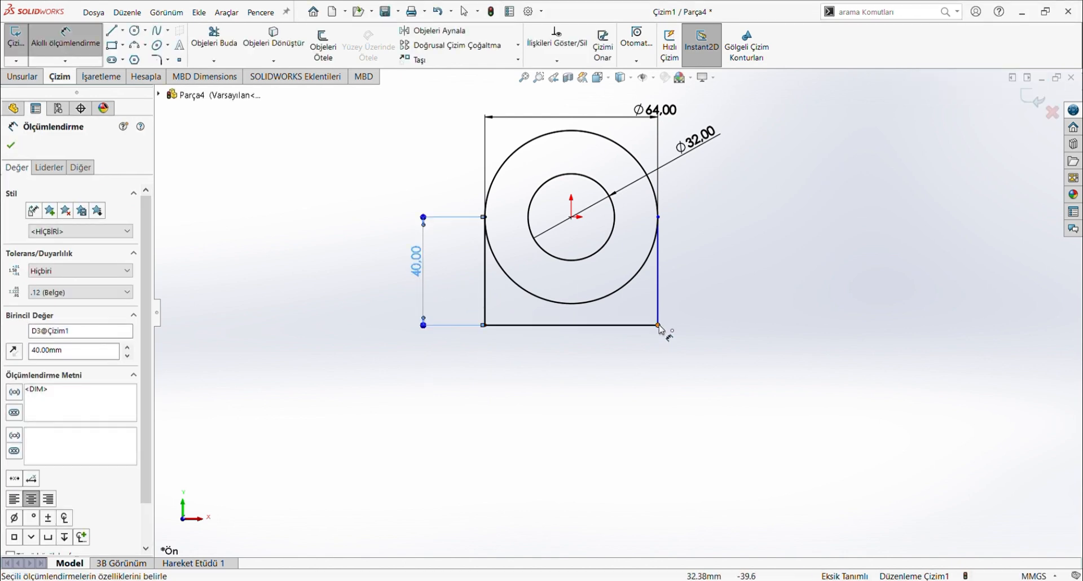
key("Escape")
Make the two vertical side lines equal in length and trim away the lower half of the outer circle.
left_click(486, 271)
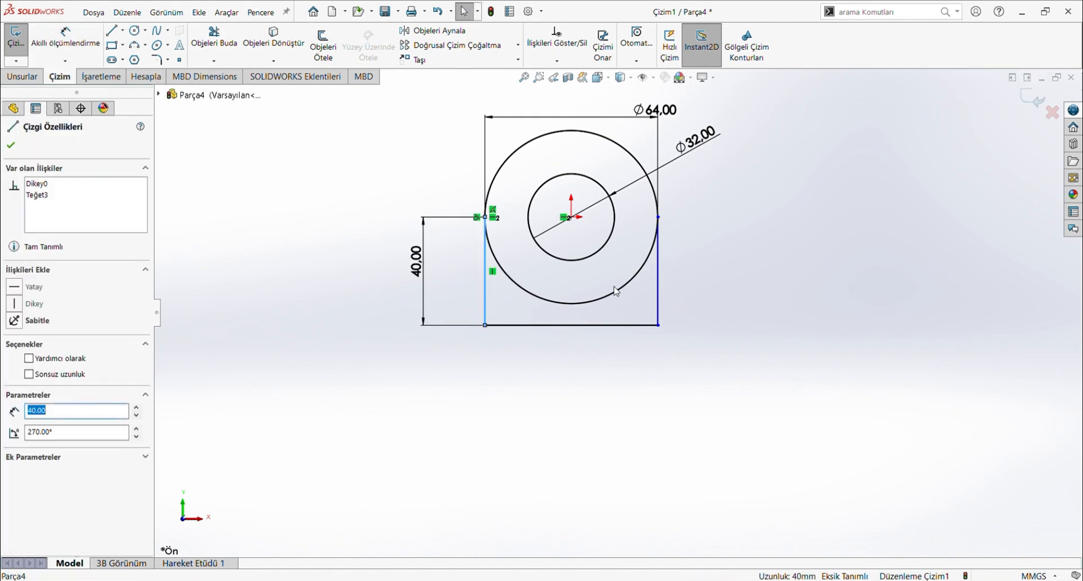
left_click(658, 293, "ctrl")
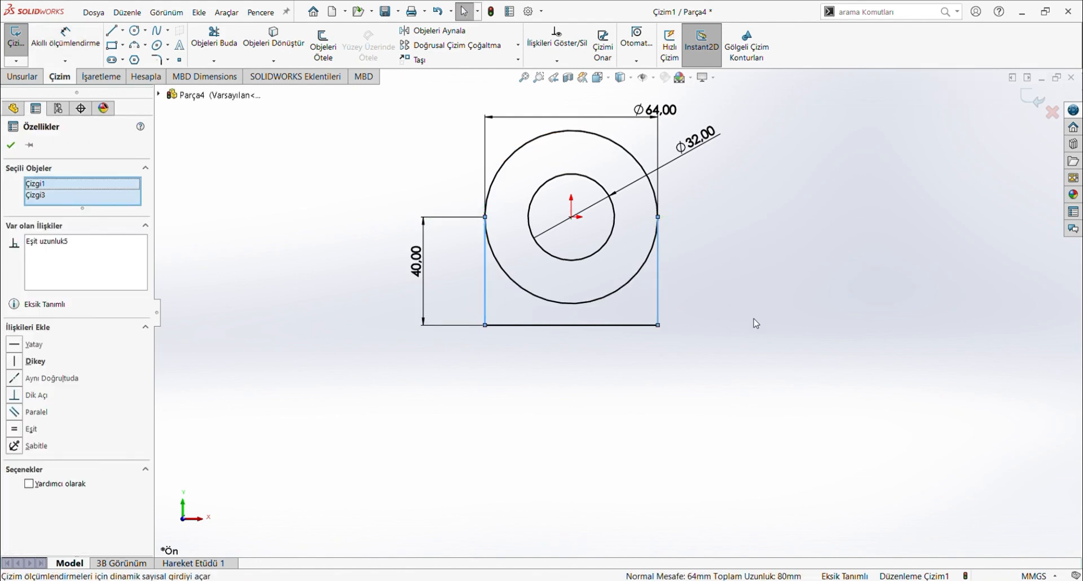
left_click(733, 361)
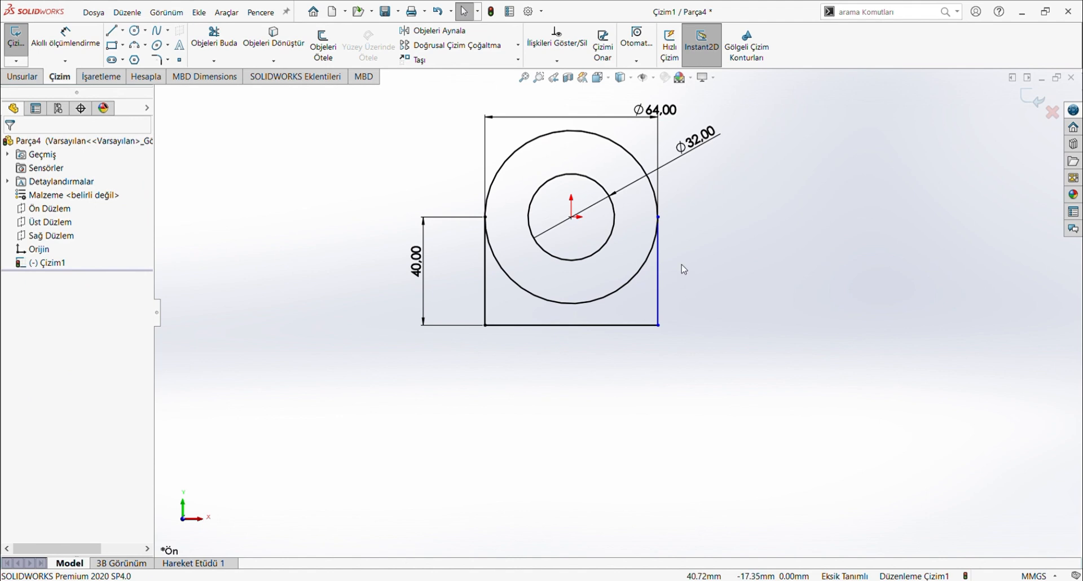
left_click(214, 36)
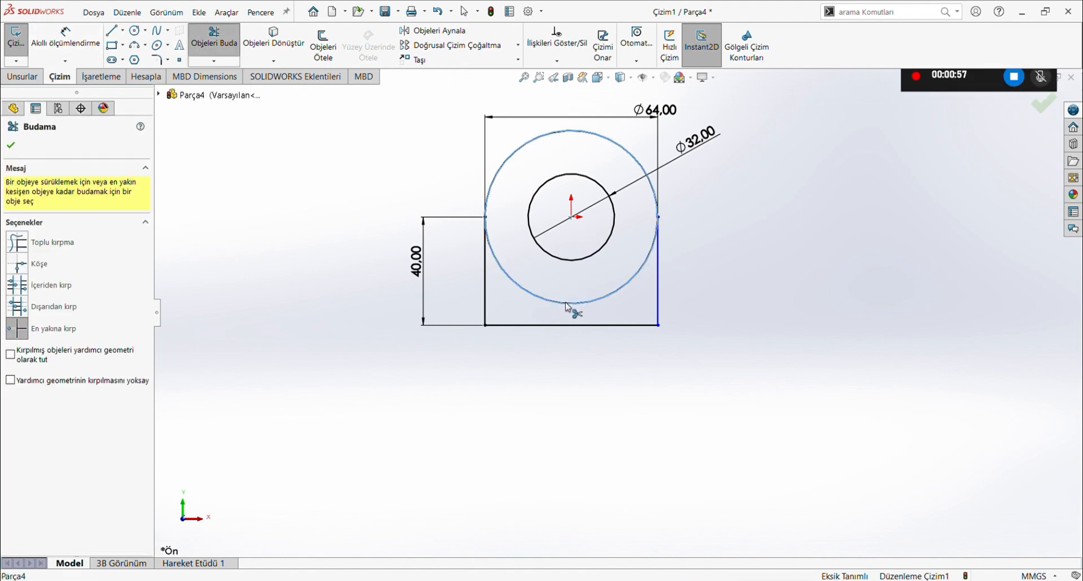
left_click(568, 305)
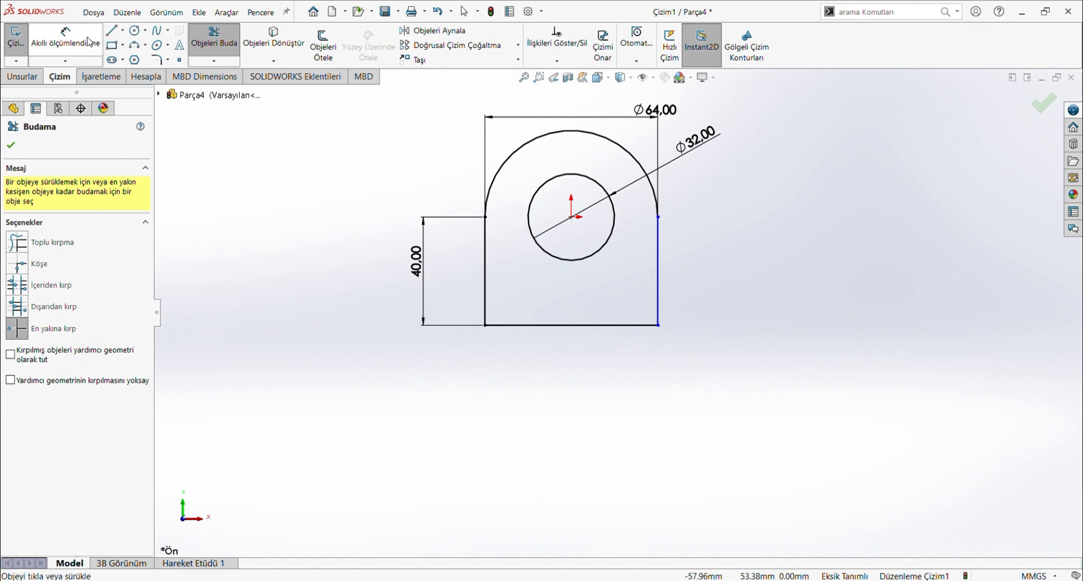
Draw a vertical line about 53 mm long from the origin down past the base line.
left_click(116, 32)
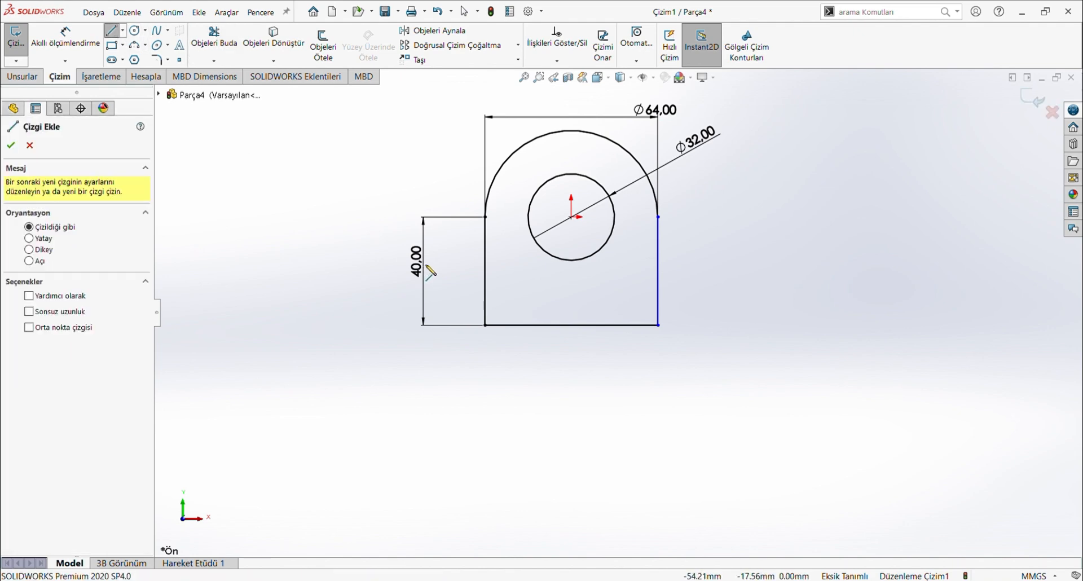
left_click(572, 217)
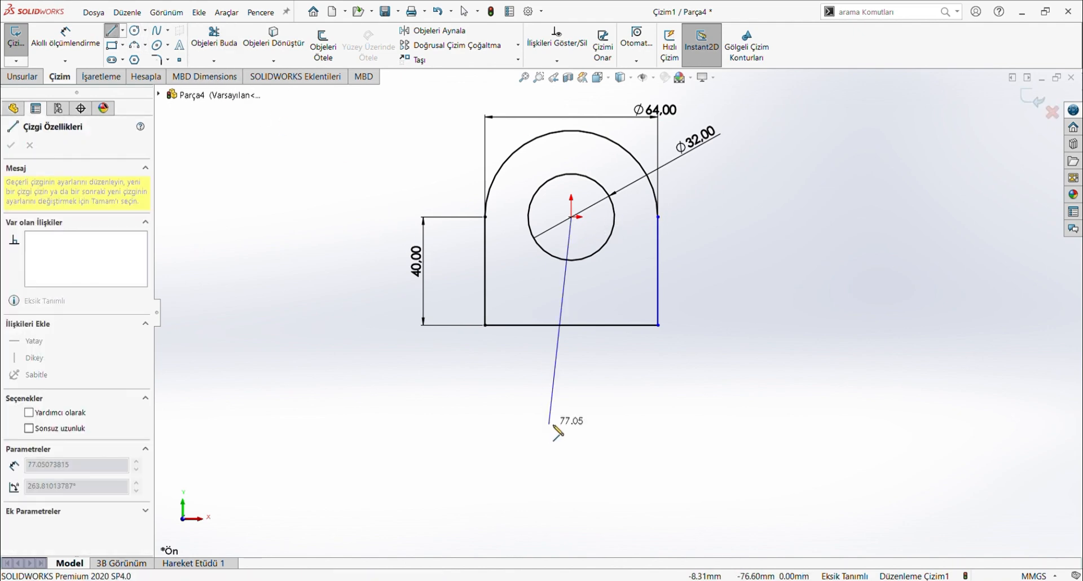
left_click(572, 361)
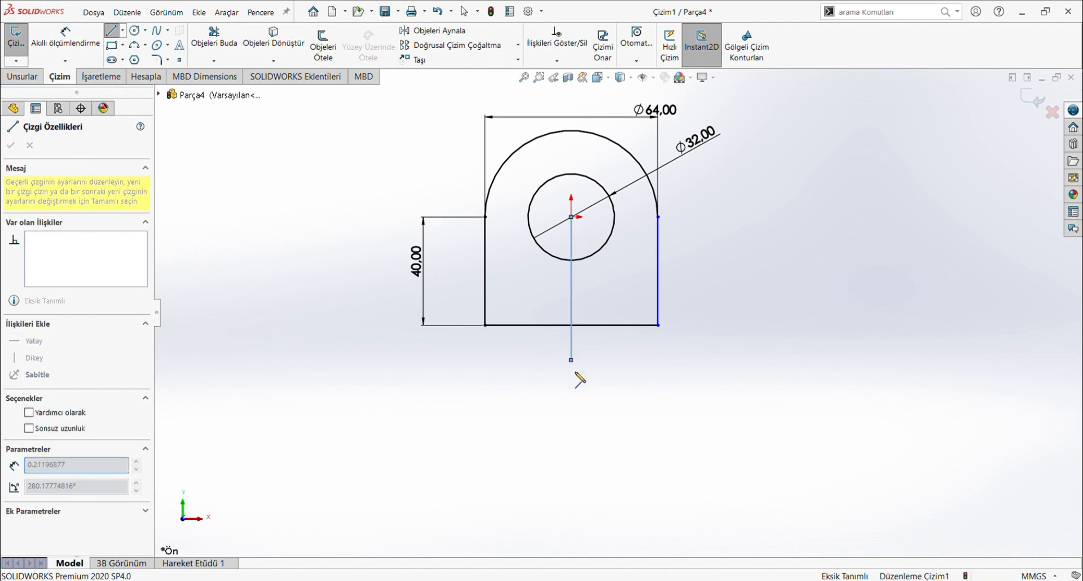
key("Escape")
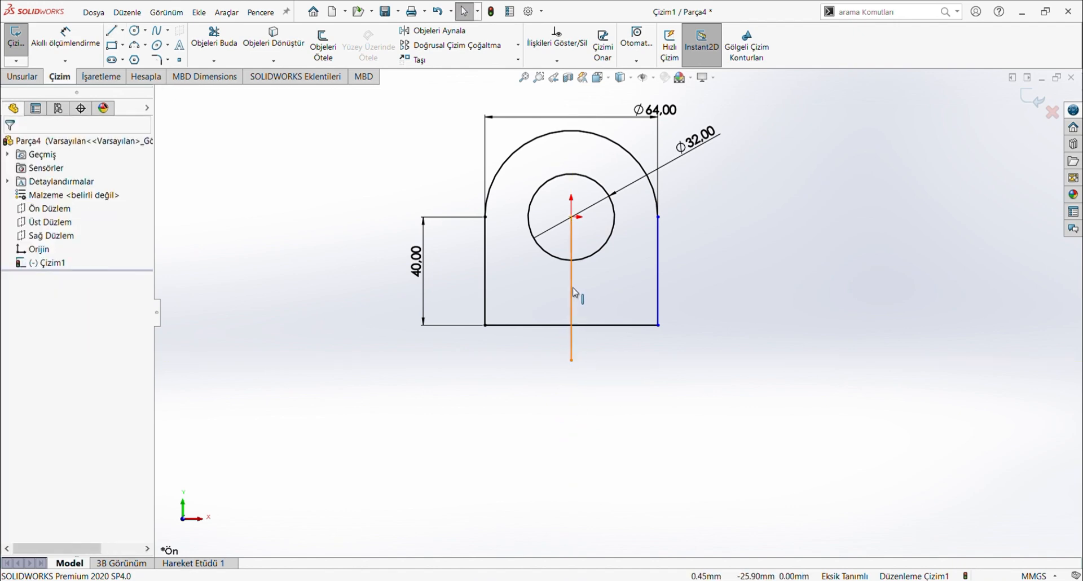
left_click(572, 290)
left_click(62, 375)
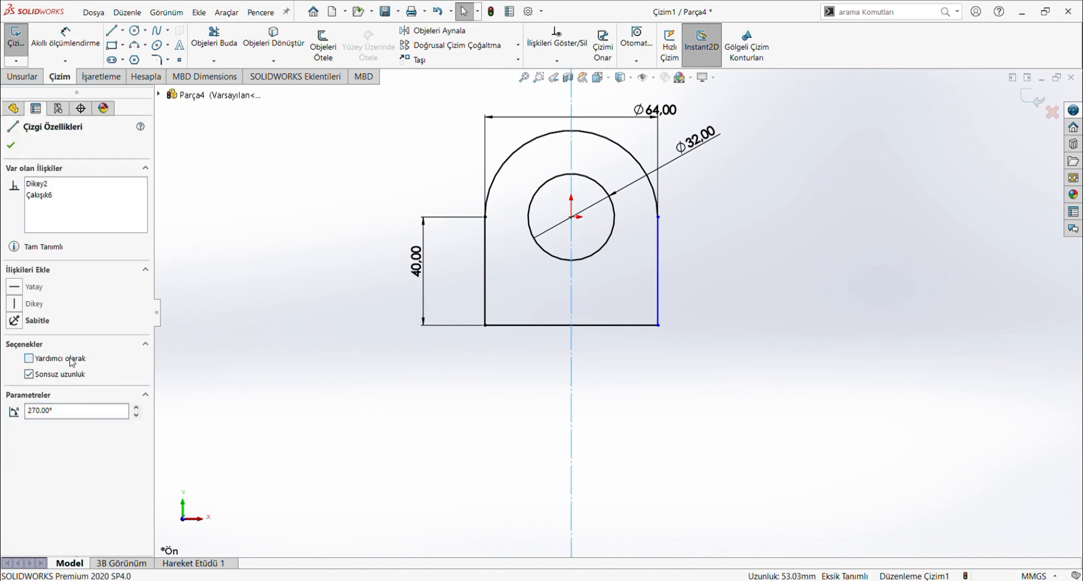
left_click(198, 380)
key("ctrl+z")
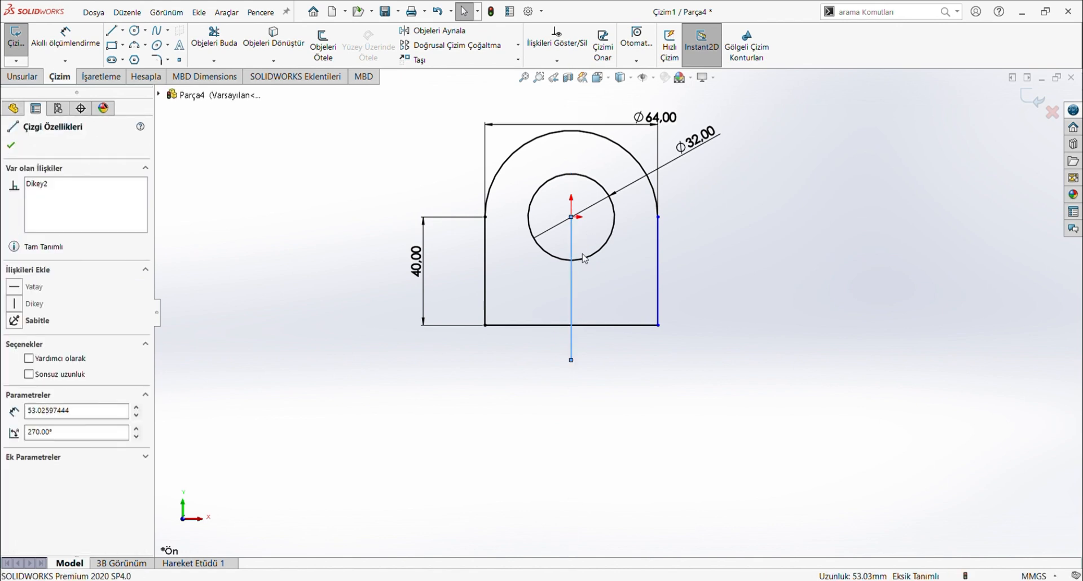
left_click(540, 361)
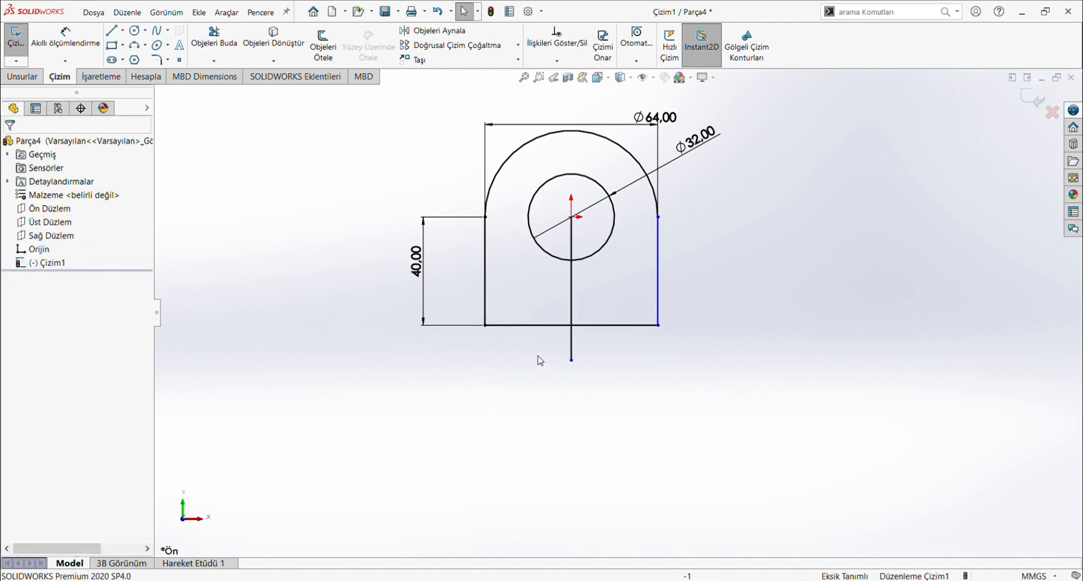
Convert the vertical line from the origin to construction geometry and offset it 5 mm to both sides with dimensions added.
left_click(571, 310)
left_click(40, 359)
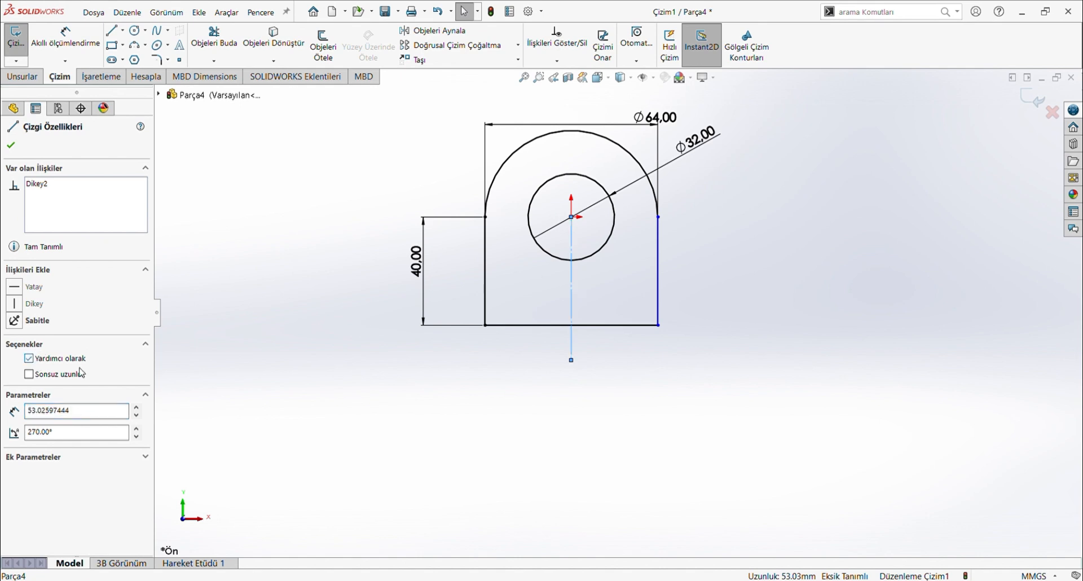
left_click(485, 385)
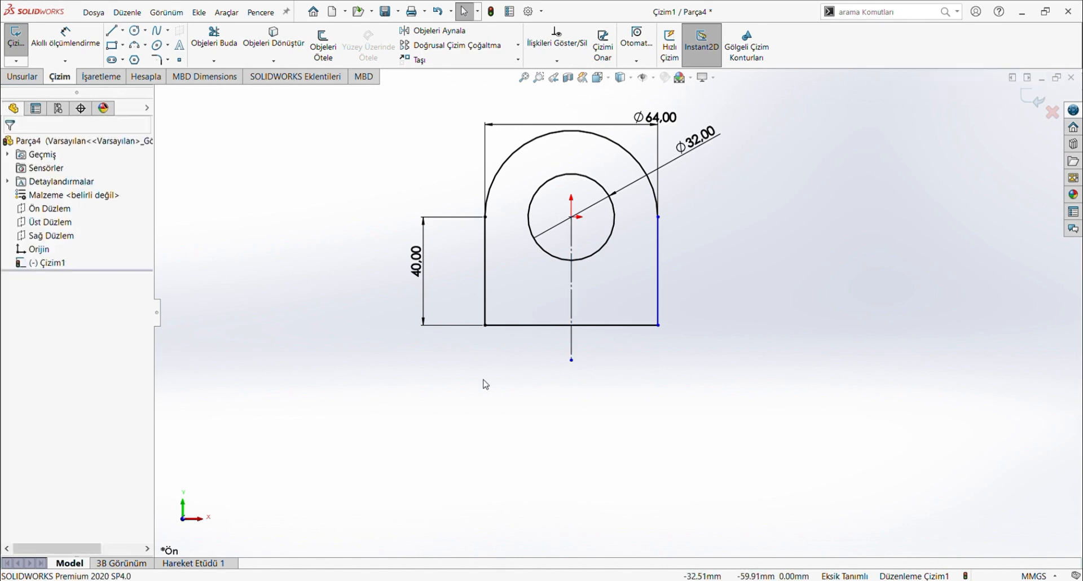
left_click(572, 289)
left_click(321, 53)
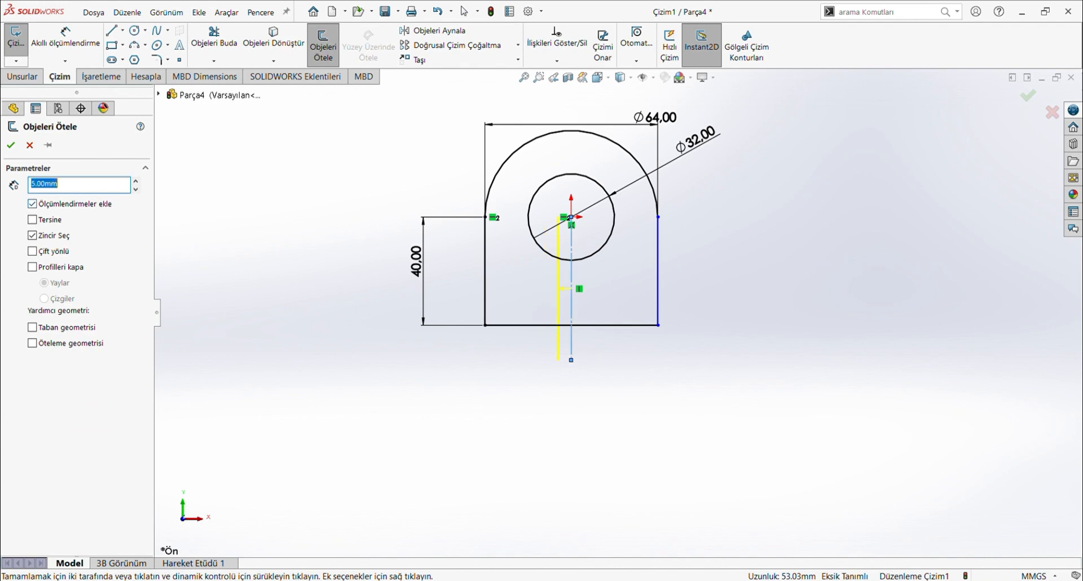
left_click(11, 145)
Trim the two offset lines where they extend inside the inner circle and below the base line.
left_click(214, 42)
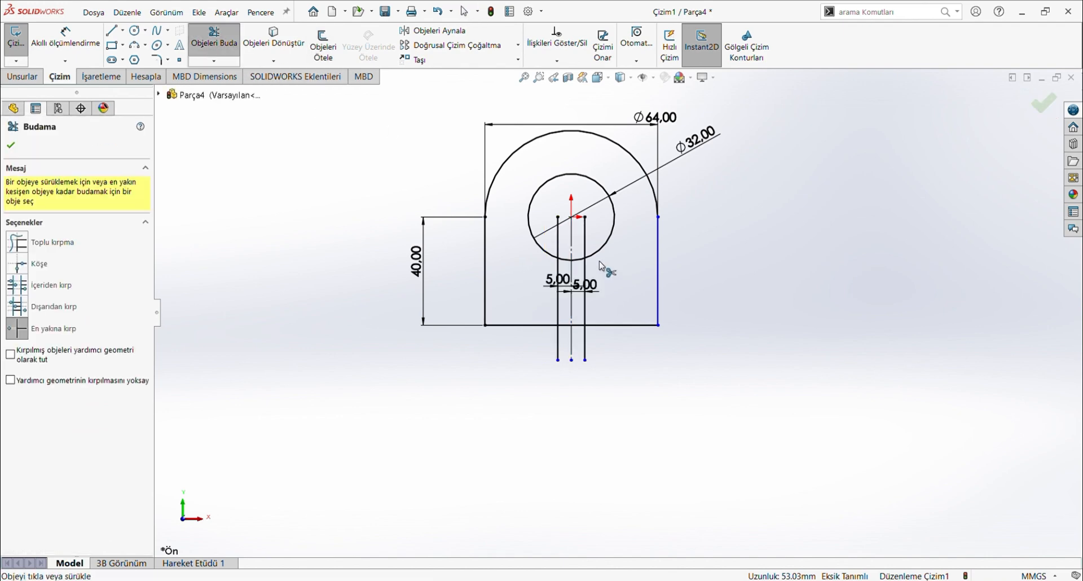
left_click(558, 234)
left_click(585, 240)
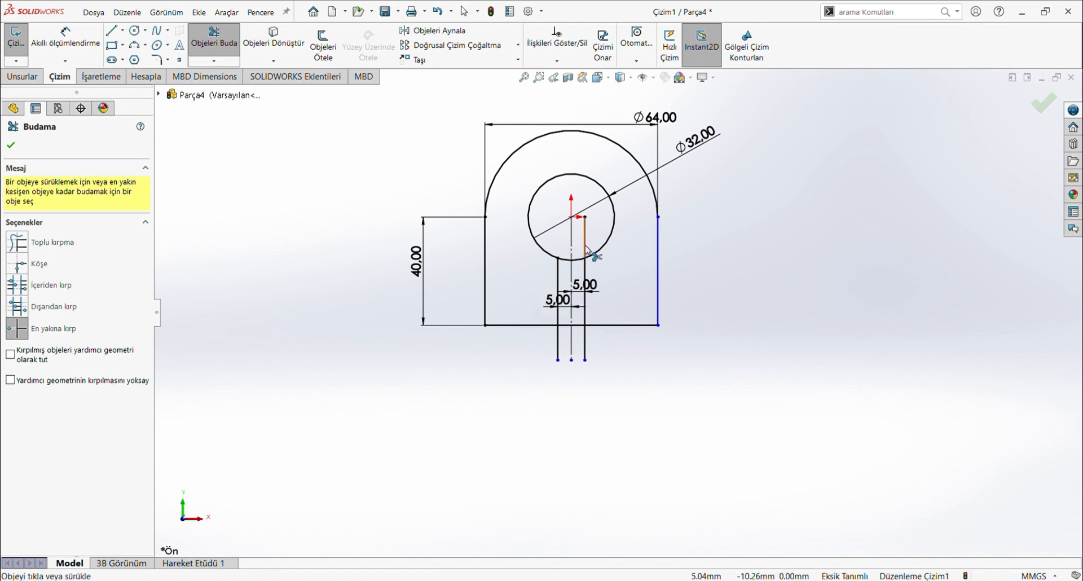
left_click(585, 342)
left_click(558, 347)
scroll(559, 347, "down", 5)
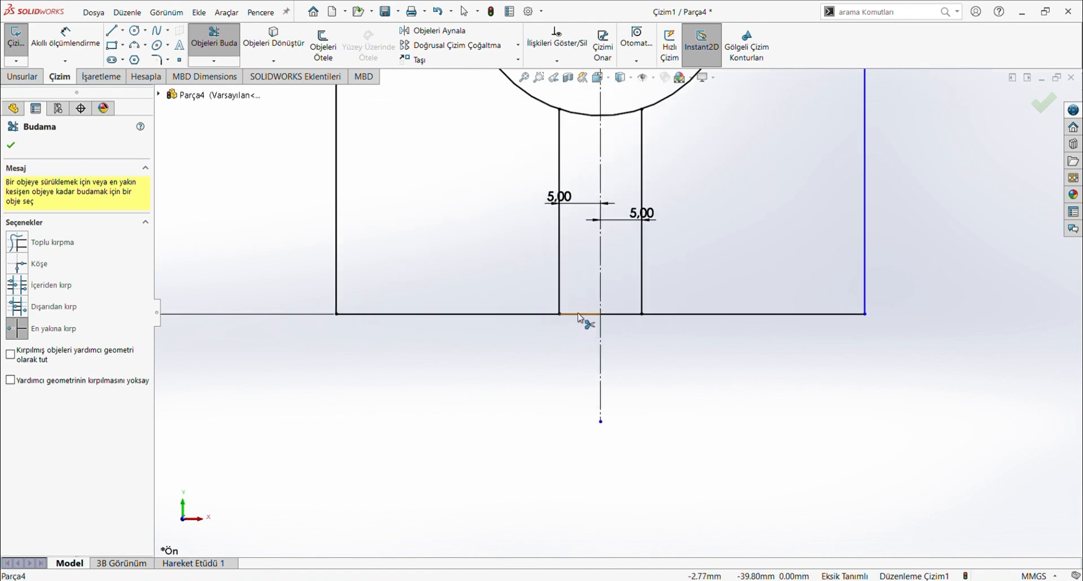
Trim away the base line and the inner circle's arc between the two slot lines.
scroll(630, 303, "up", 3)
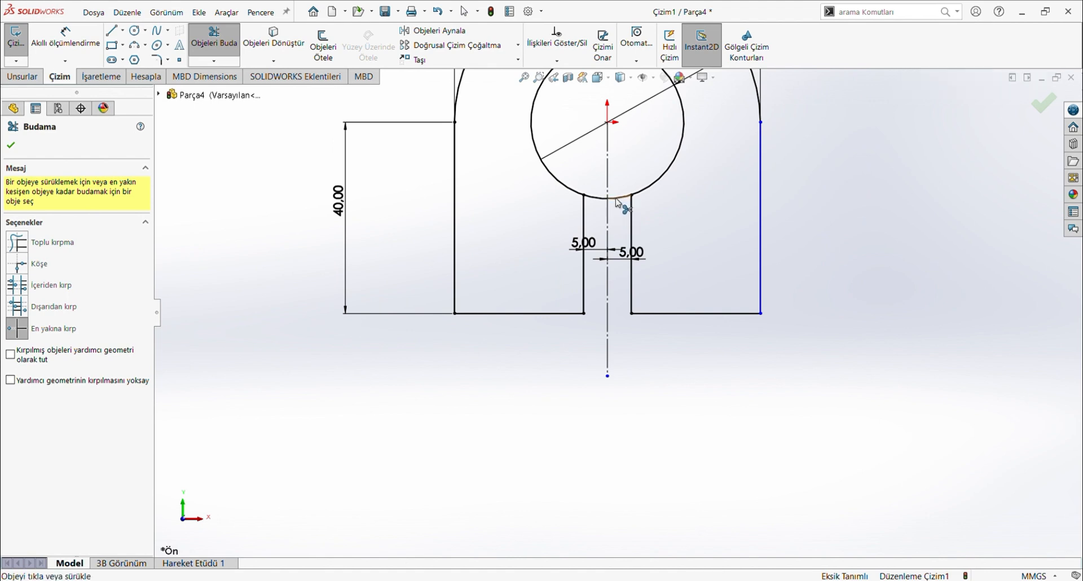
key("Escape")
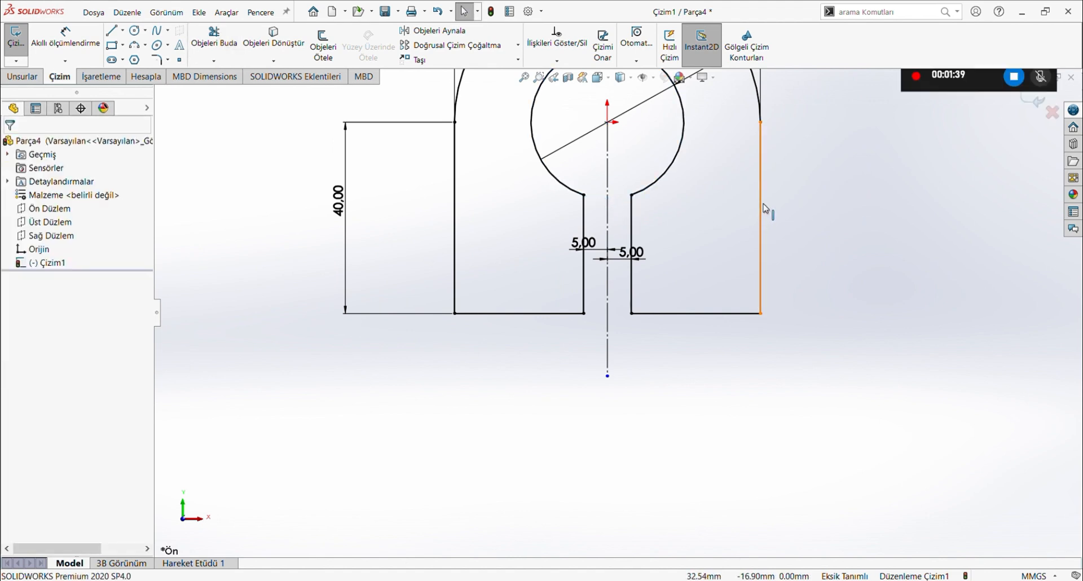
Delete the right vertical side line and redraw it from the outer arc's end down to the base line's end.
left_click(762, 226)
key("Delete")
left_click(112, 30)
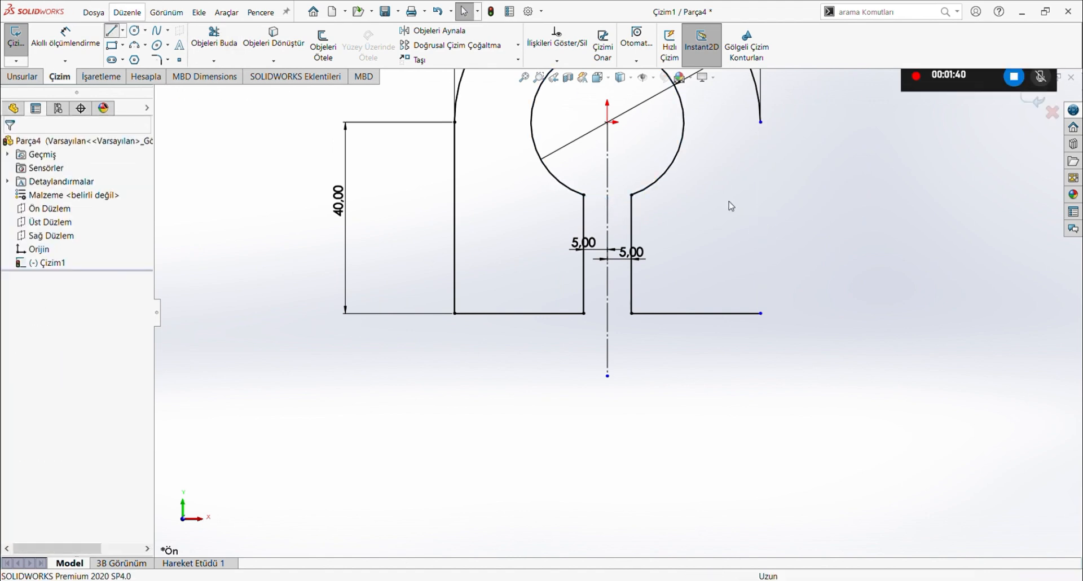
left_click(760, 122)
left_click(760, 313)
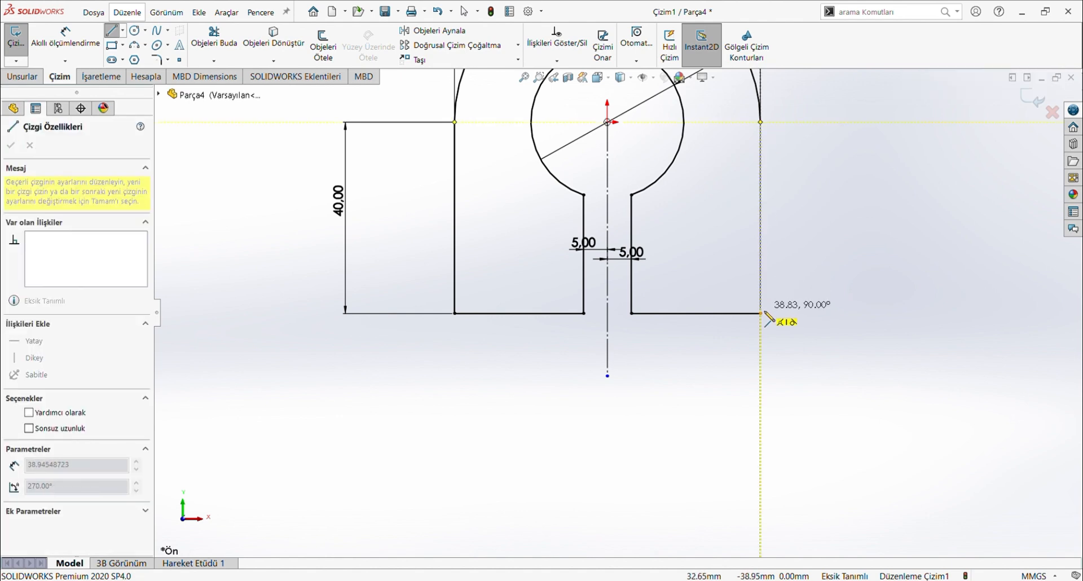
key("Escape")
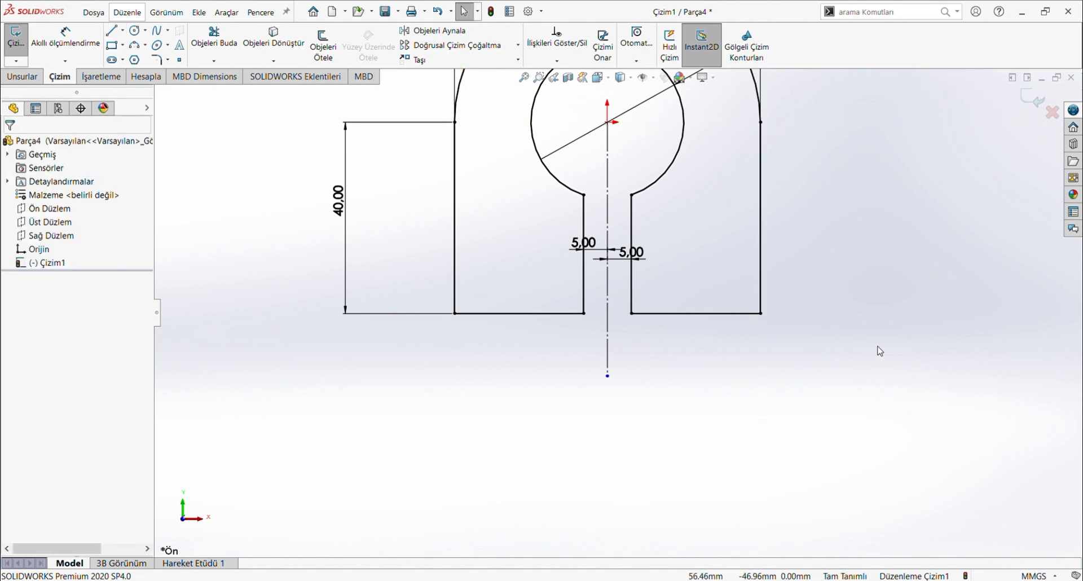
Extrude the profile symmetrically about the sketch plane with the Mid Plane end condition and a depth of 60 mm.
key("f")
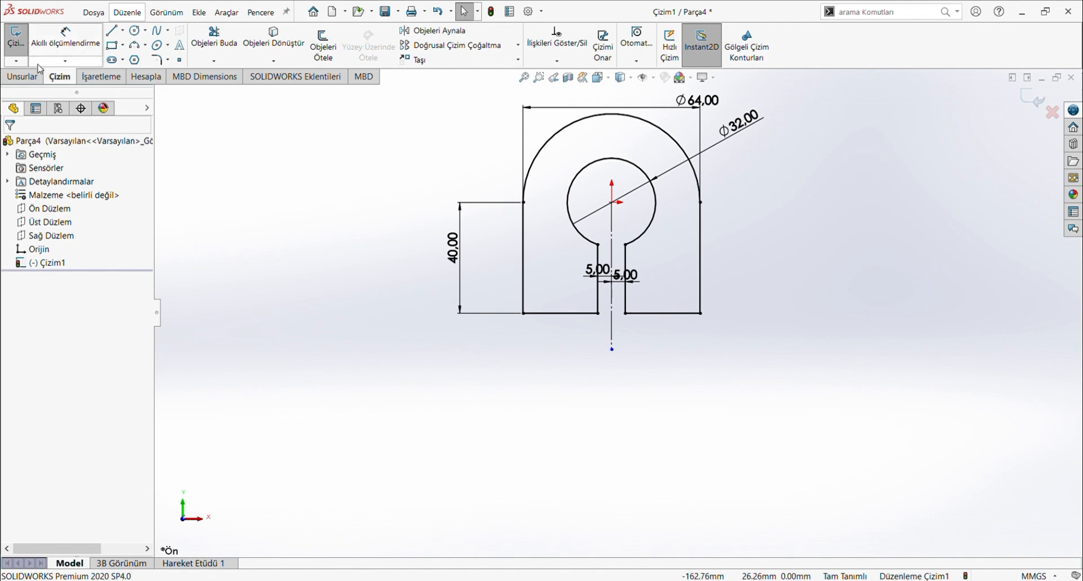
left_click(22, 76)
left_click(32, 42)
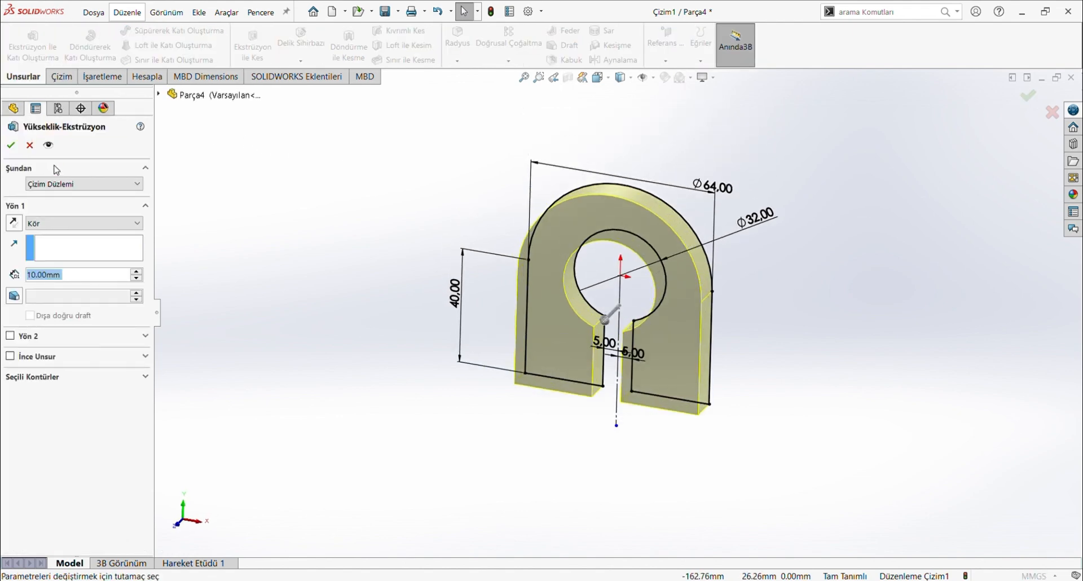
left_click(36, 226)
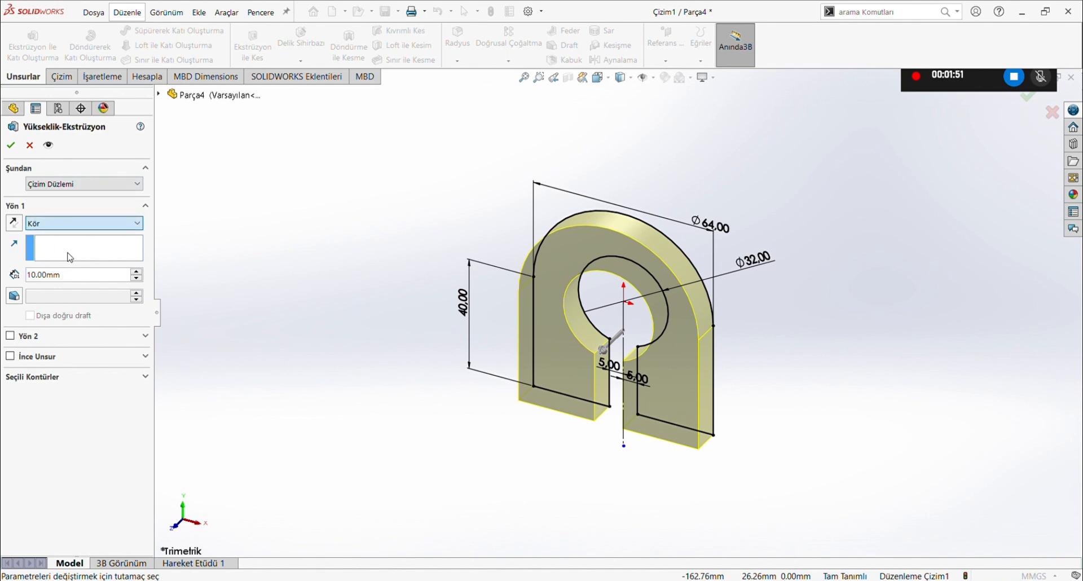
left_click(72, 285)
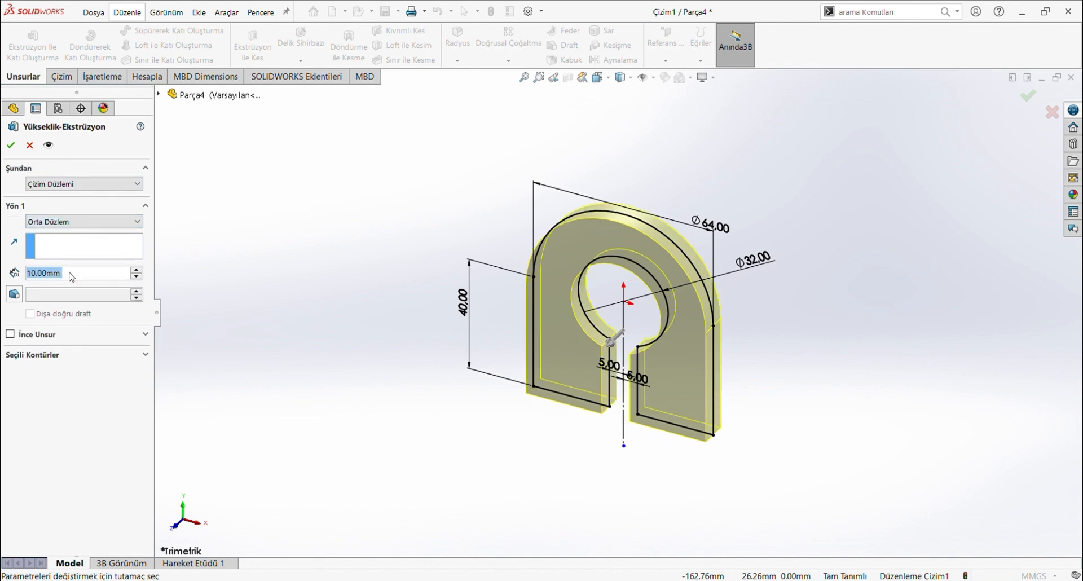
type("60")
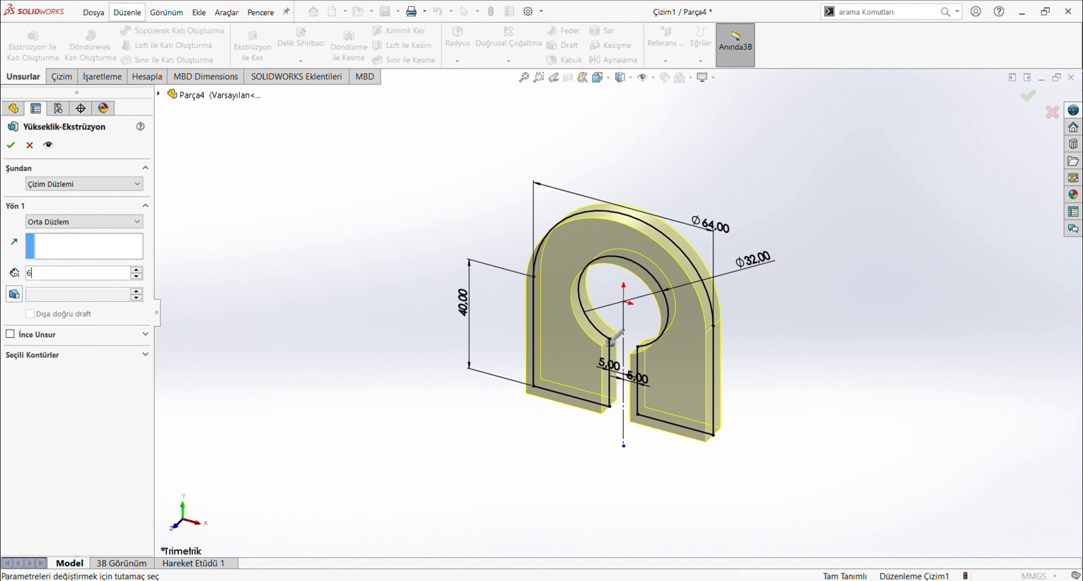
key("Return")
left_click(10, 146)
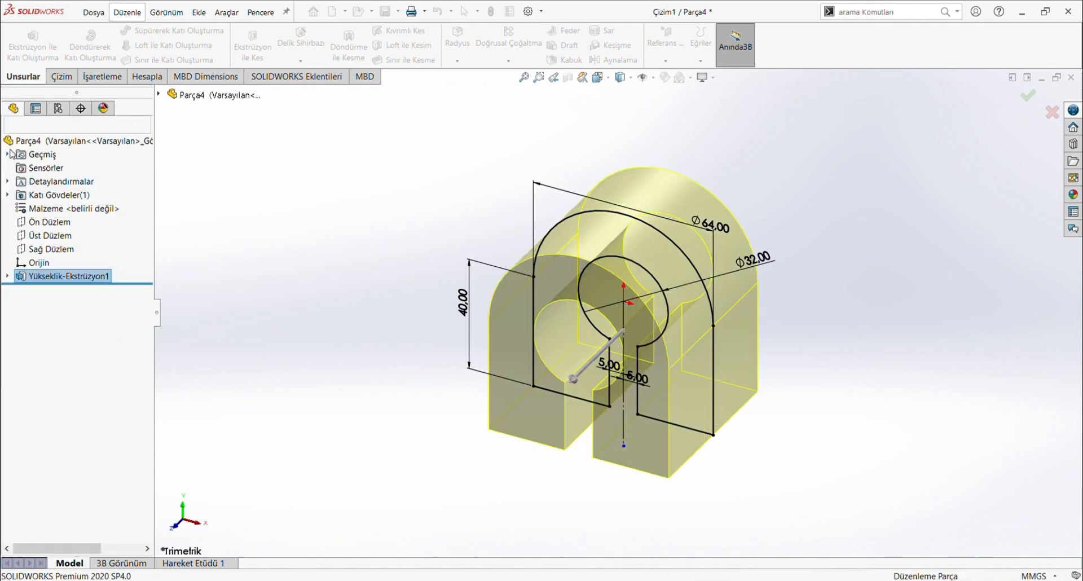
Start a new sketch on the flat right side face of the block and switch to the right view.
middle_click_drag(770, 446, 730, 438)
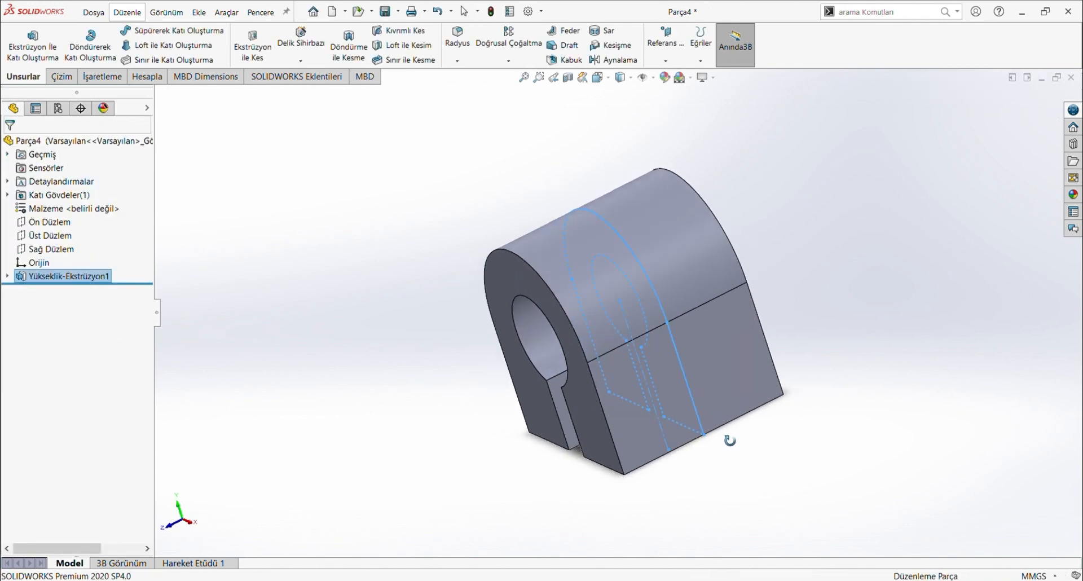
left_click(687, 404)
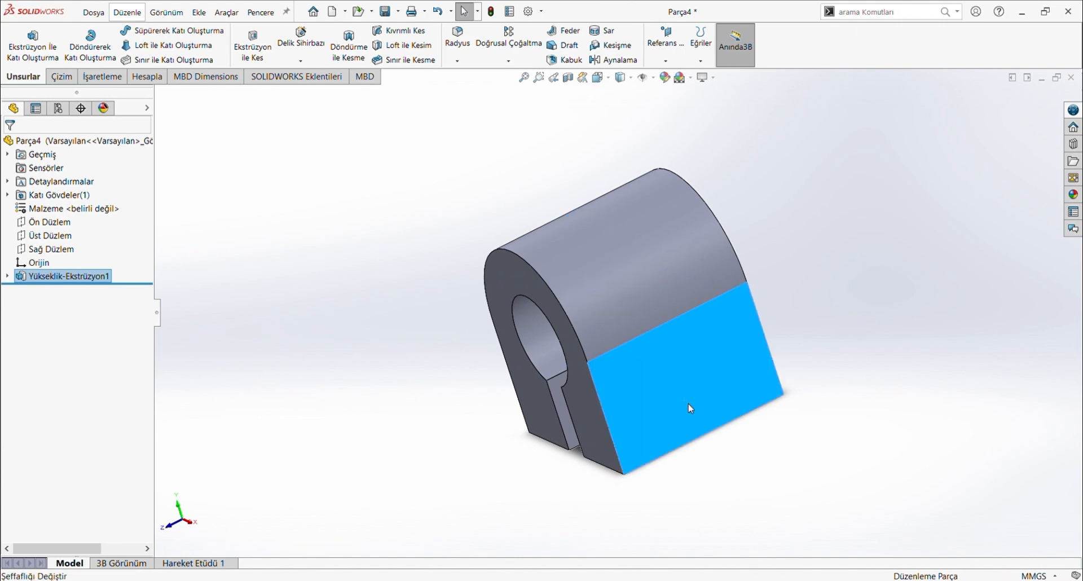
left_click(716, 306)
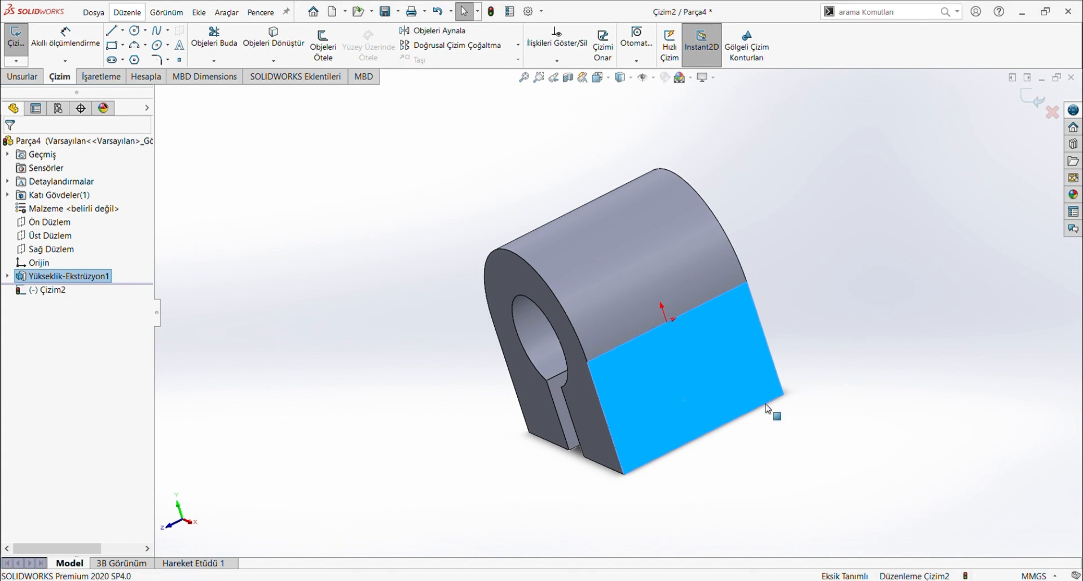
key("ctrl+1")
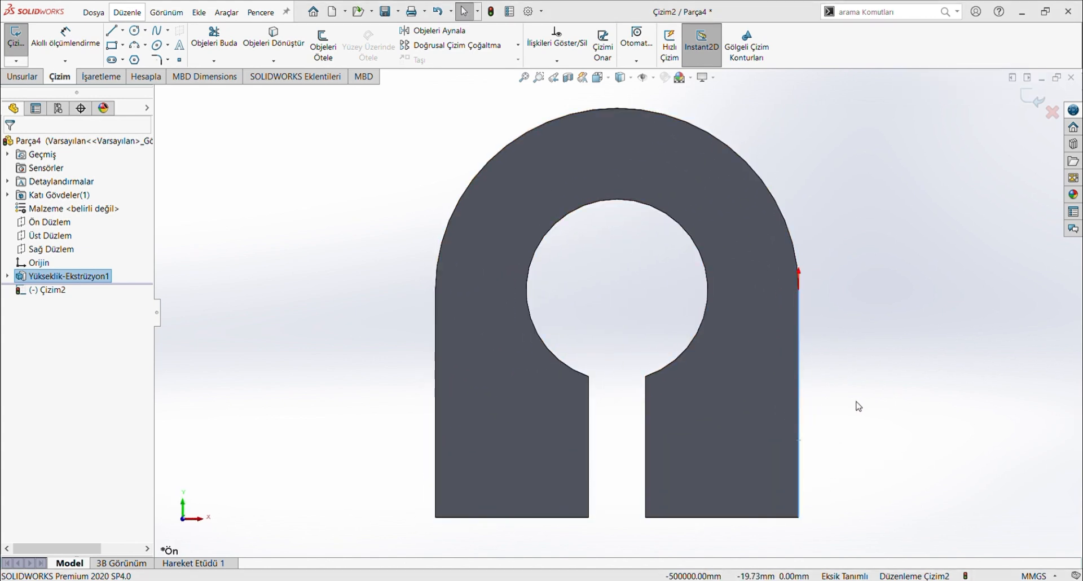
key("ctrl+4")
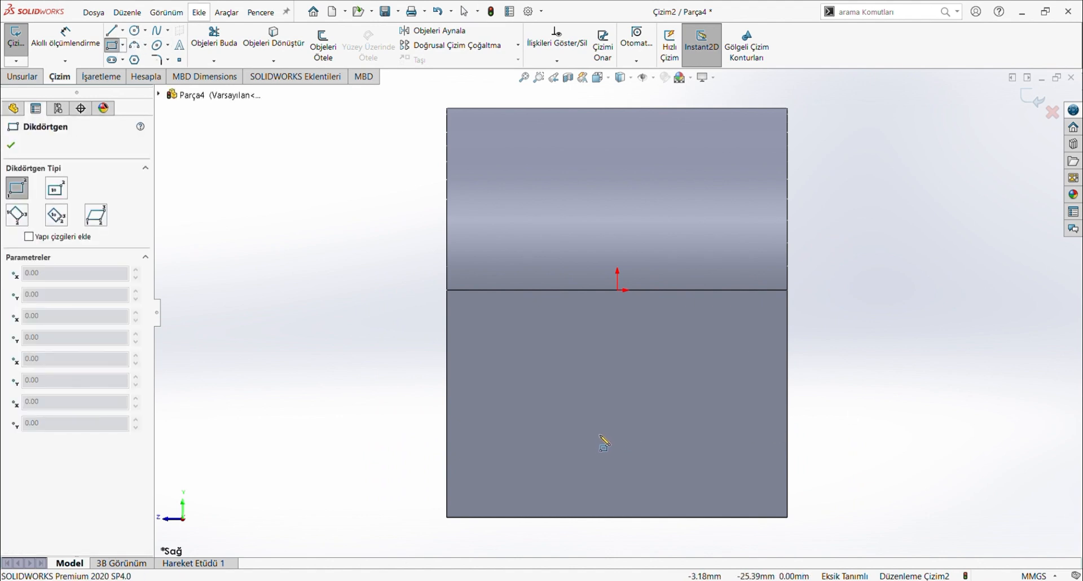
Draw an upright rectangle about 10 mm wide near the middle of the side face, extending below the block's base edge.
left_click(596, 418)
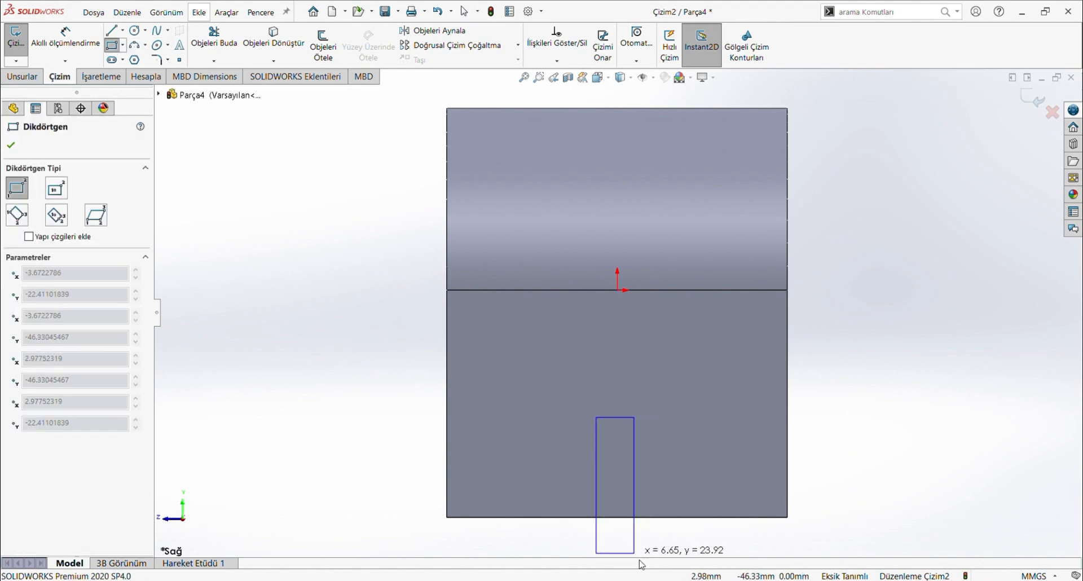
key("Escape")
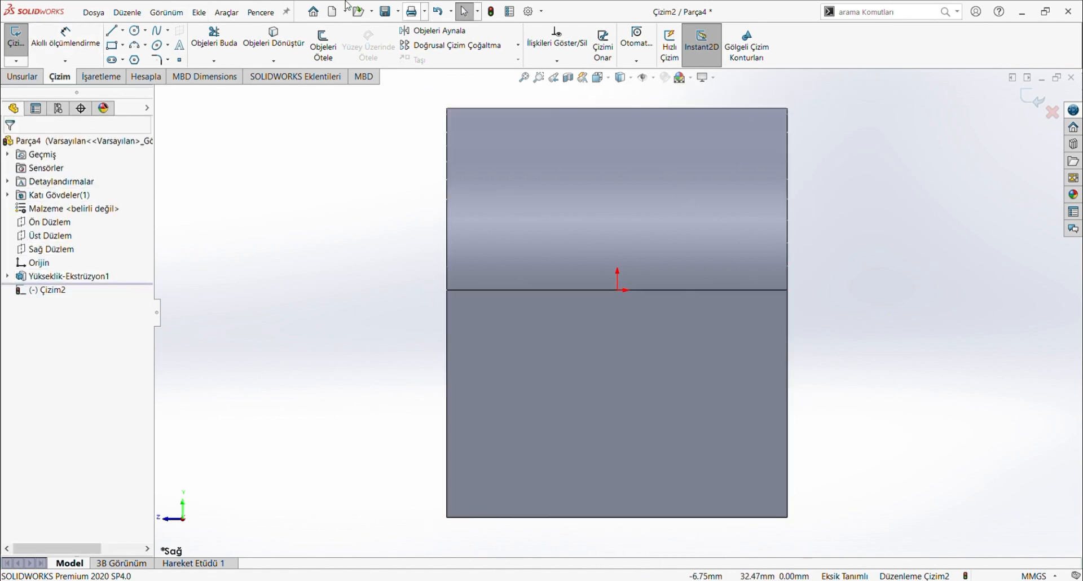
key("Return")
left_click(599, 408)
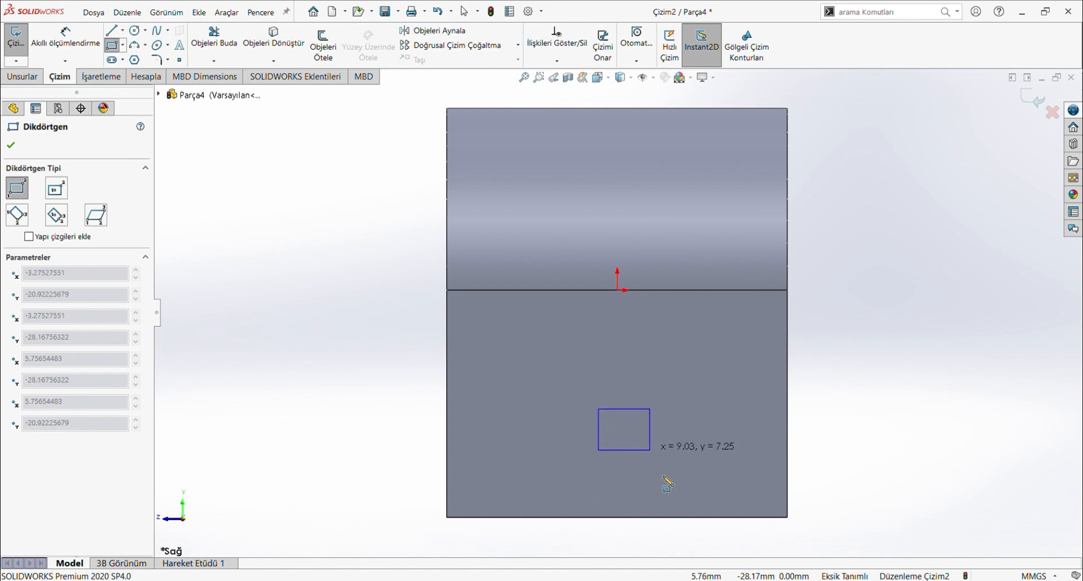
left_click(659, 546)
key("Escape")
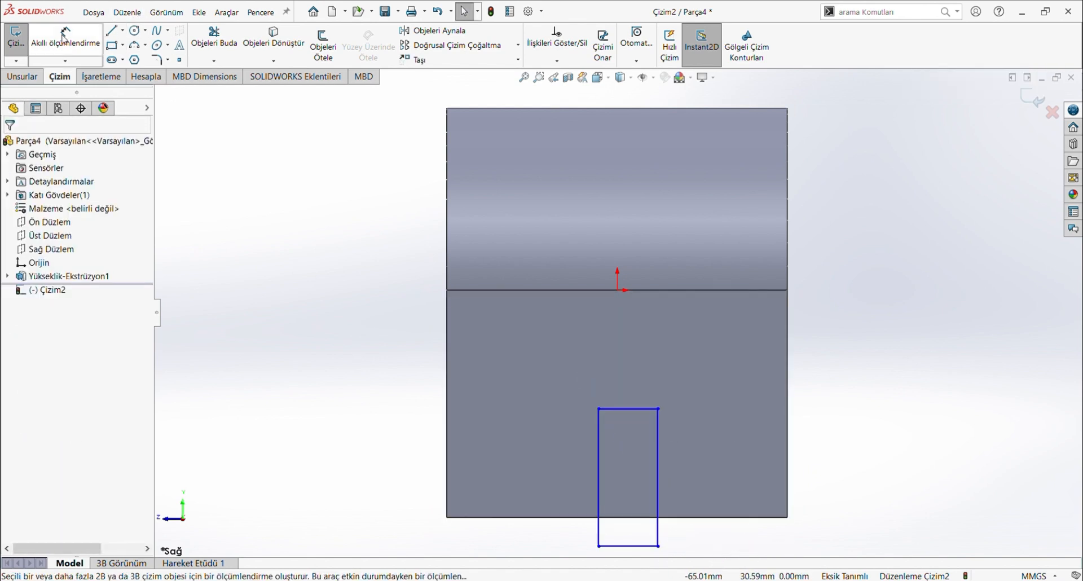
Align the midpoint of the rectangle's top line with the origin using a vertical relation.
left_click(630, 409)
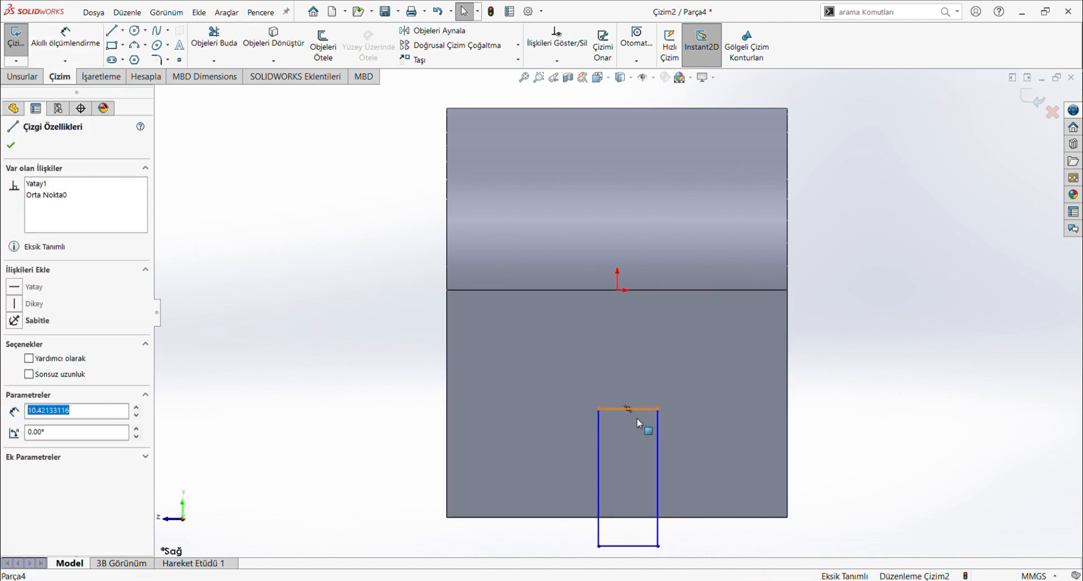
left_click(619, 291)
left_click(617, 291, "ctrl")
left_click(14, 362)
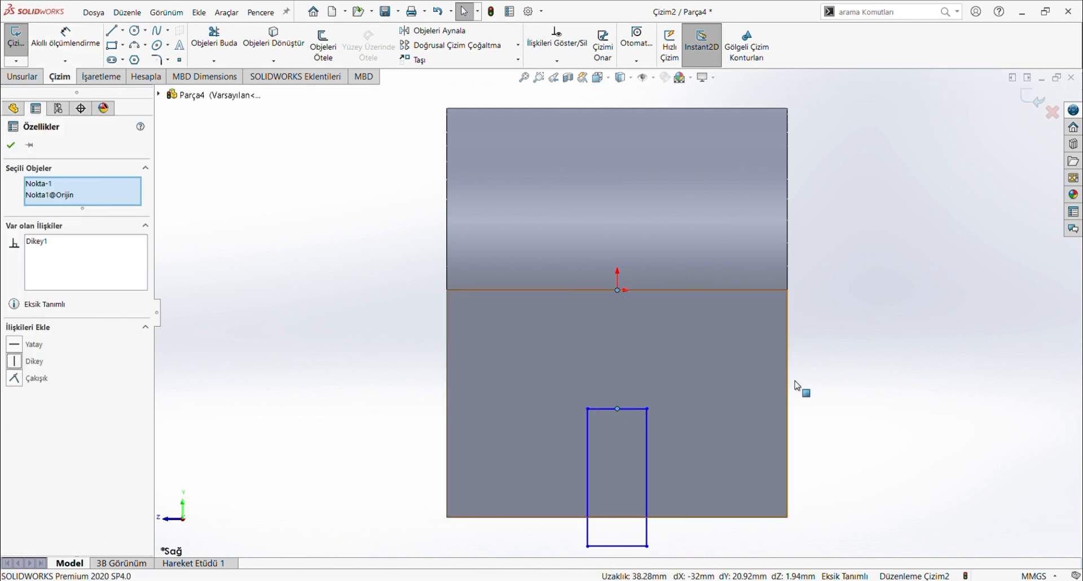
Dimension the rectangle's width to 10 mm.
left_click(65, 40)
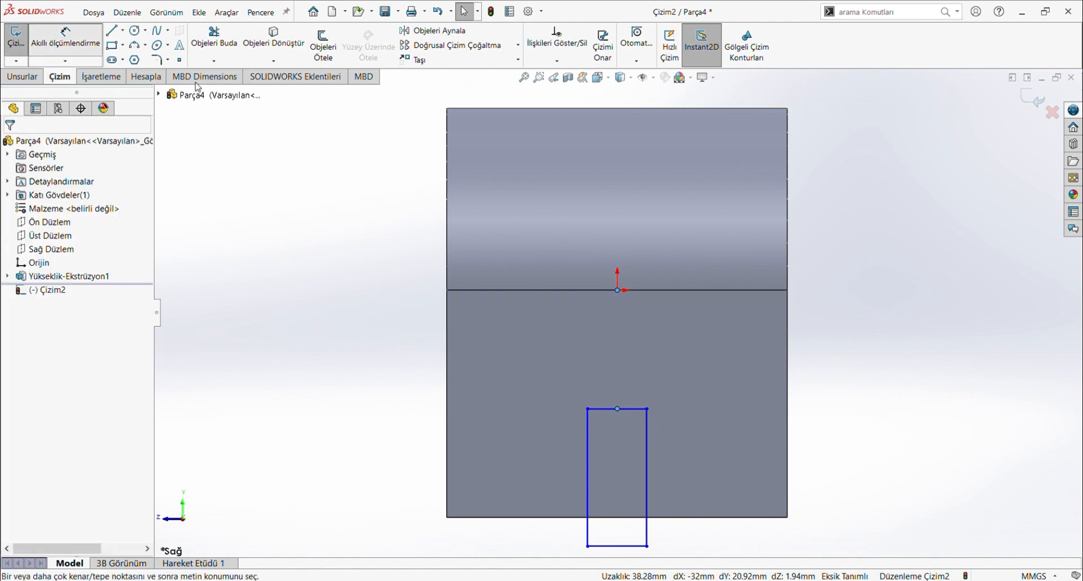
left_click(621, 409)
left_click(613, 372)
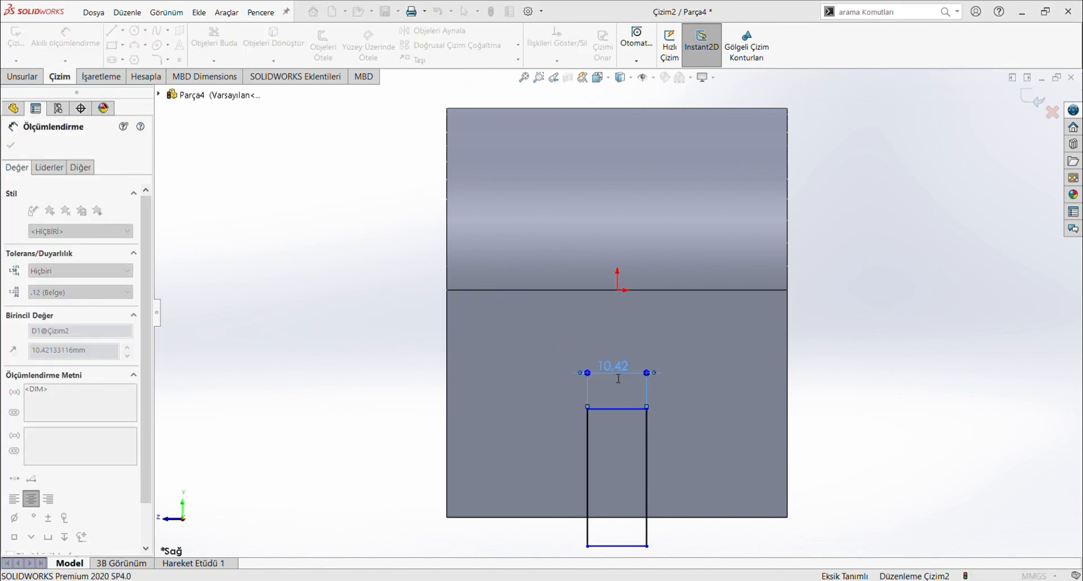
type("10")
key("Return")
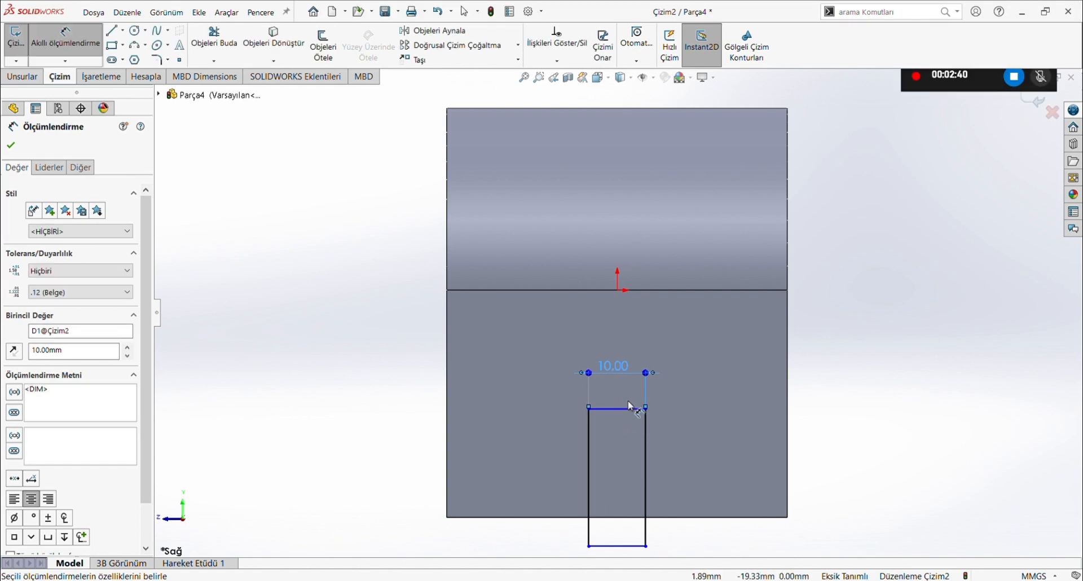
Dimension the rectangle's top line 25 mm above the block's base edge and stretch its lower end well below that edge.
left_click(630, 409)
left_click(624, 517)
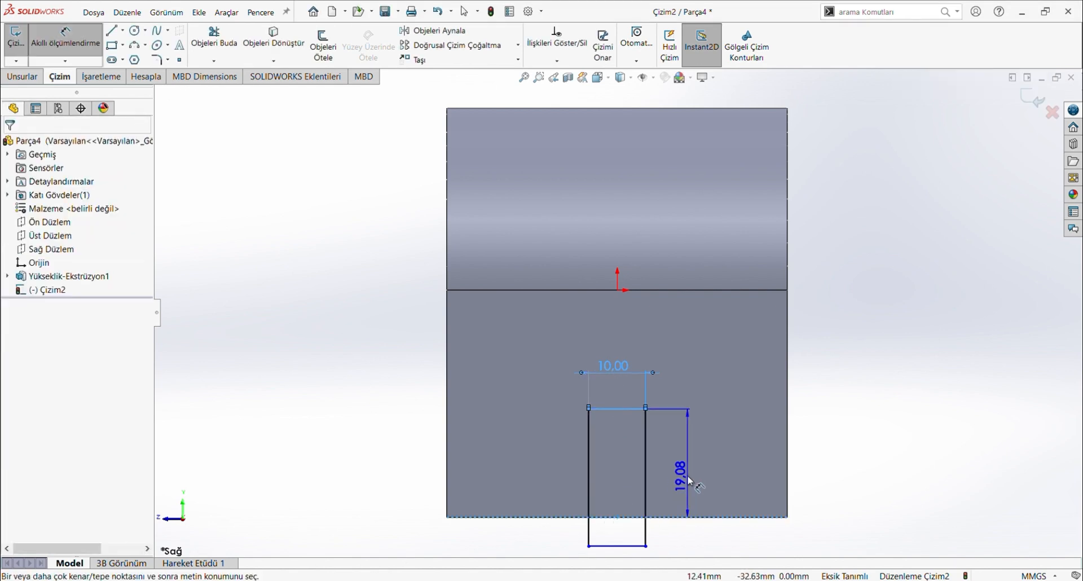
left_click(689, 474)
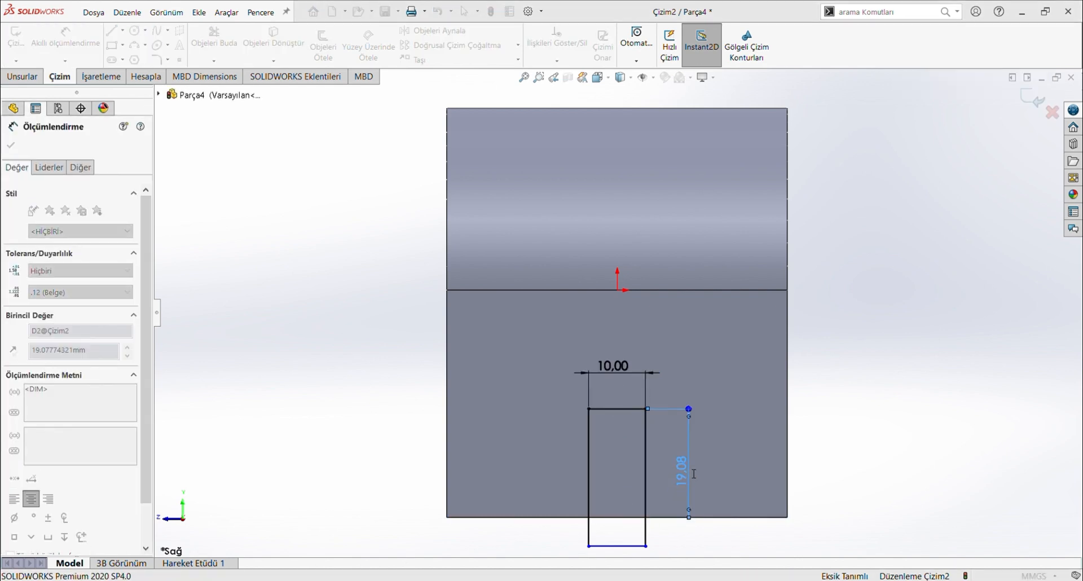
type("25")
key("Return")
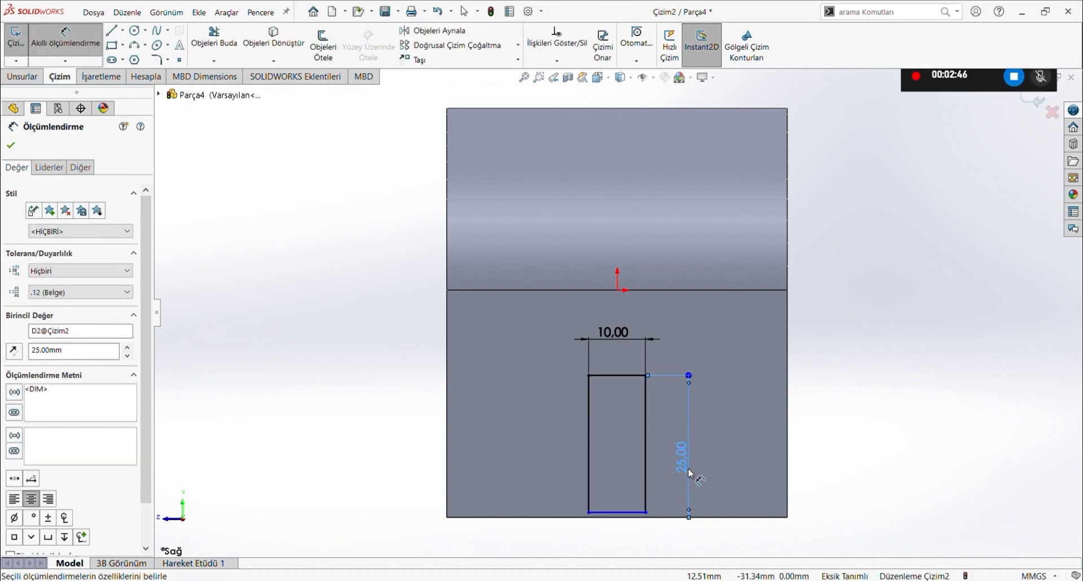
key("Escape")
left_click_drag(646, 512, 648, 563)
left_click(874, 463)
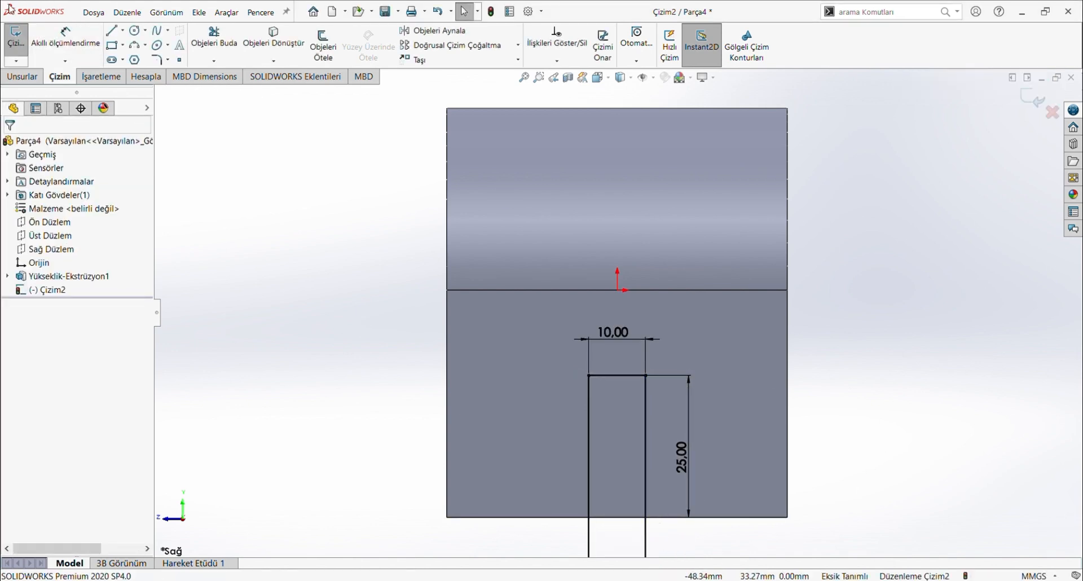
Draw two tall rectangles overlapping the block's left and right edges, from above its top to the same level above the base.
left_click(112, 45)
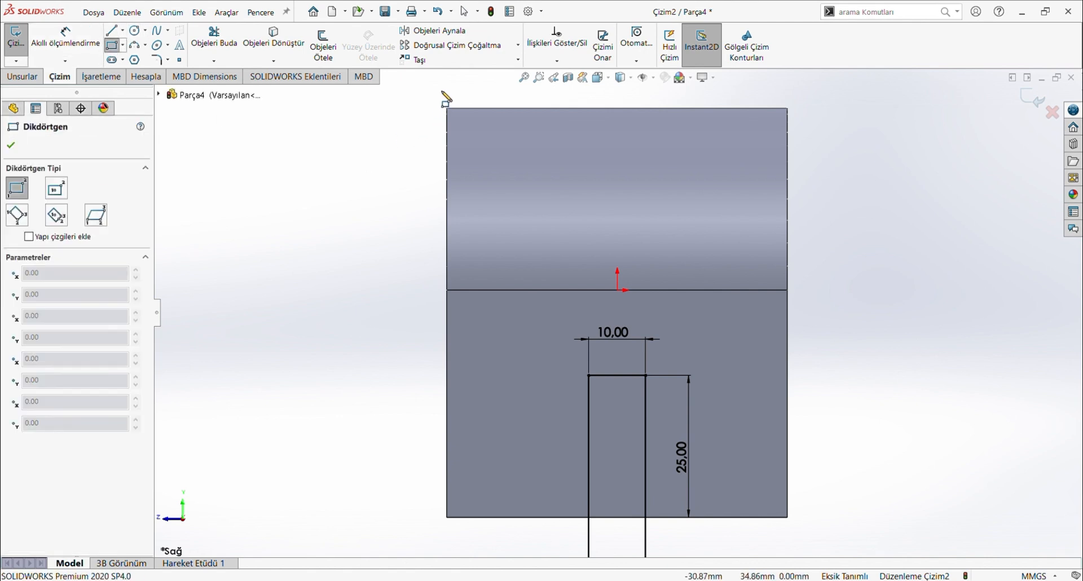
left_click(432, 89)
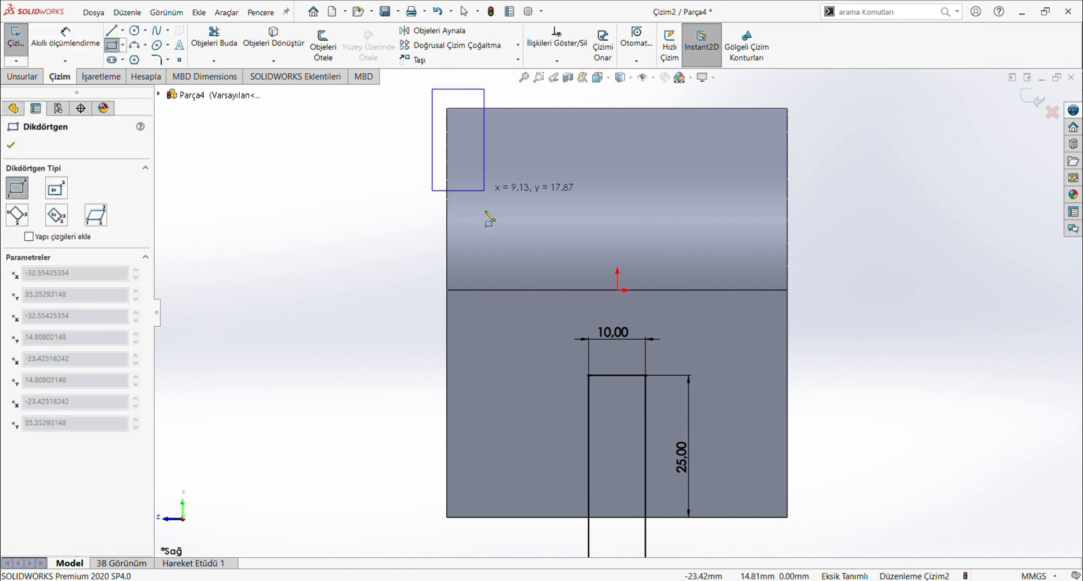
left_click(490, 449)
left_click(738, 89)
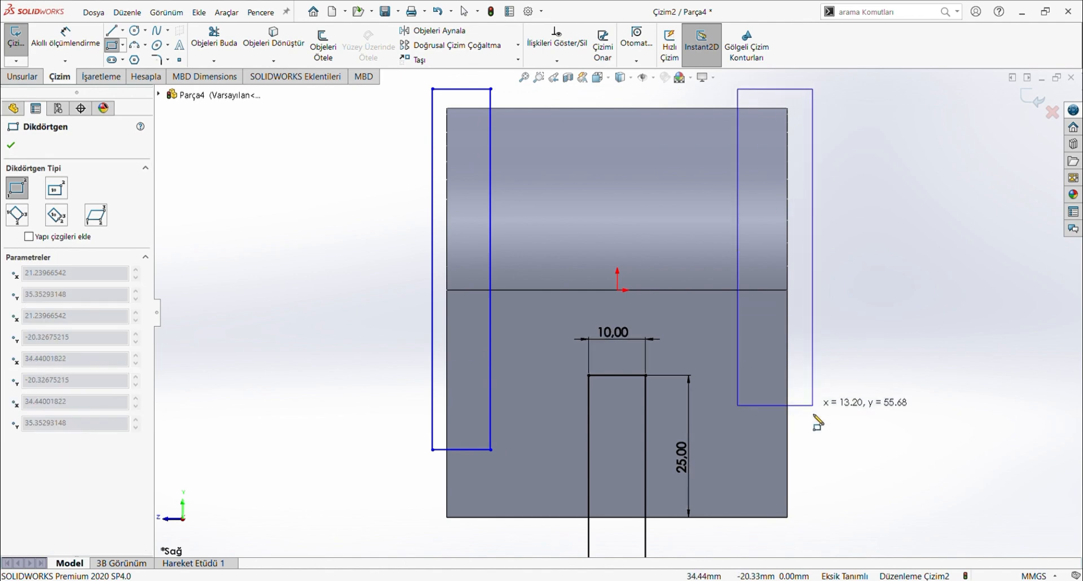
left_click(816, 450)
key("Escape")
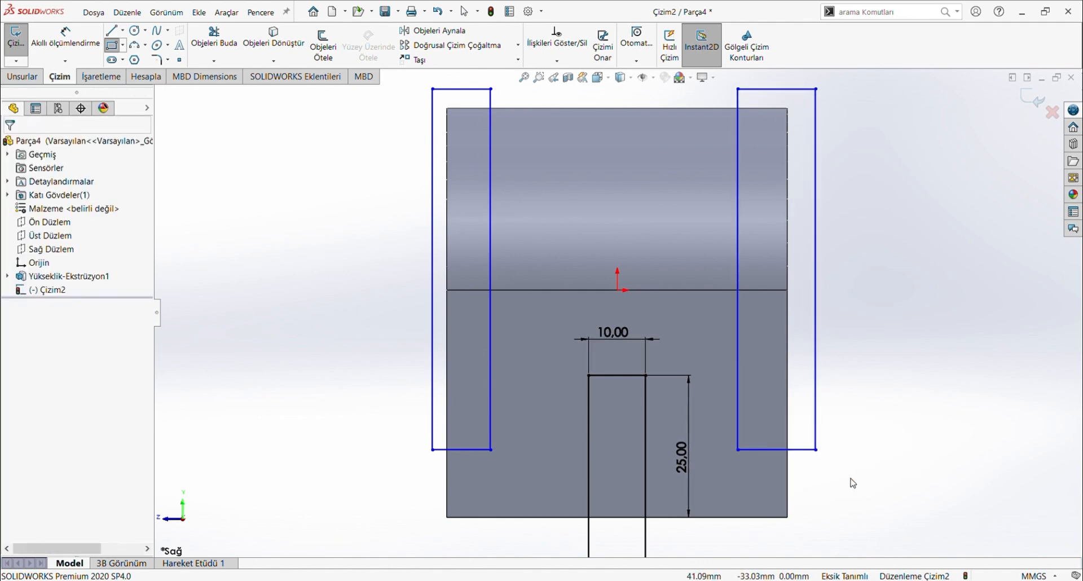
Make the bottom lines of the two side rectangles collinear.
left_click(773, 450)
left_click(458, 450, "ctrl")
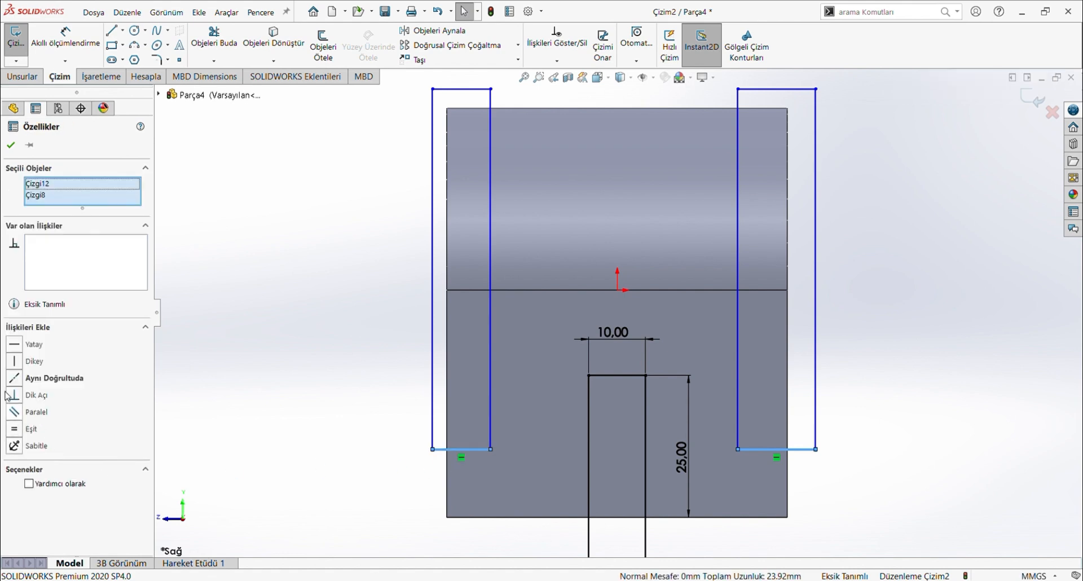
left_click(994, 379)
Dimension the left side rectangle's inner vertical line 10 mm from the block's left edge.
left_click(99, 57)
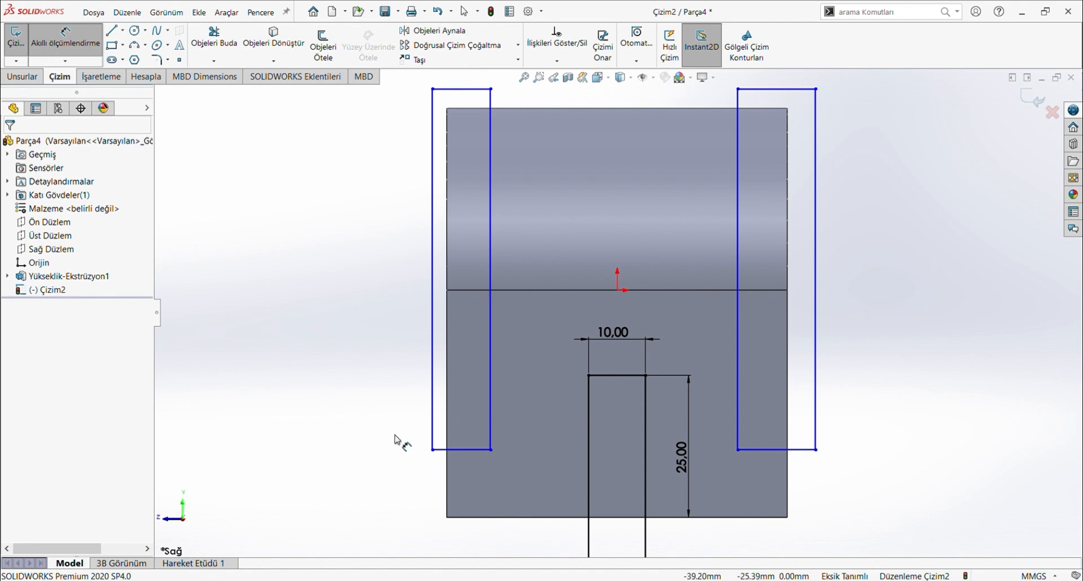
left_click(448, 433)
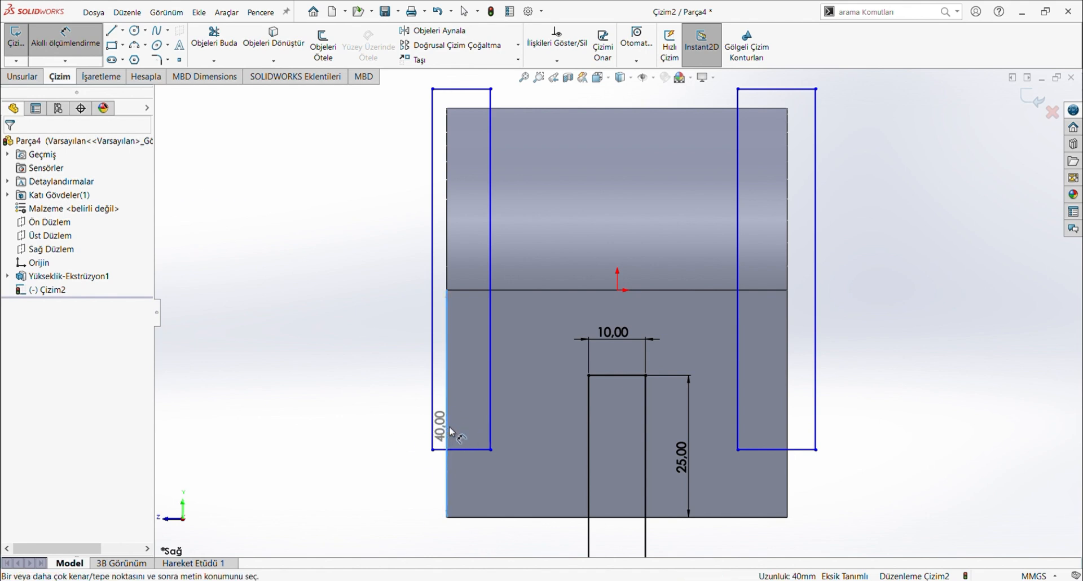
left_click(491, 430)
left_click(479, 466)
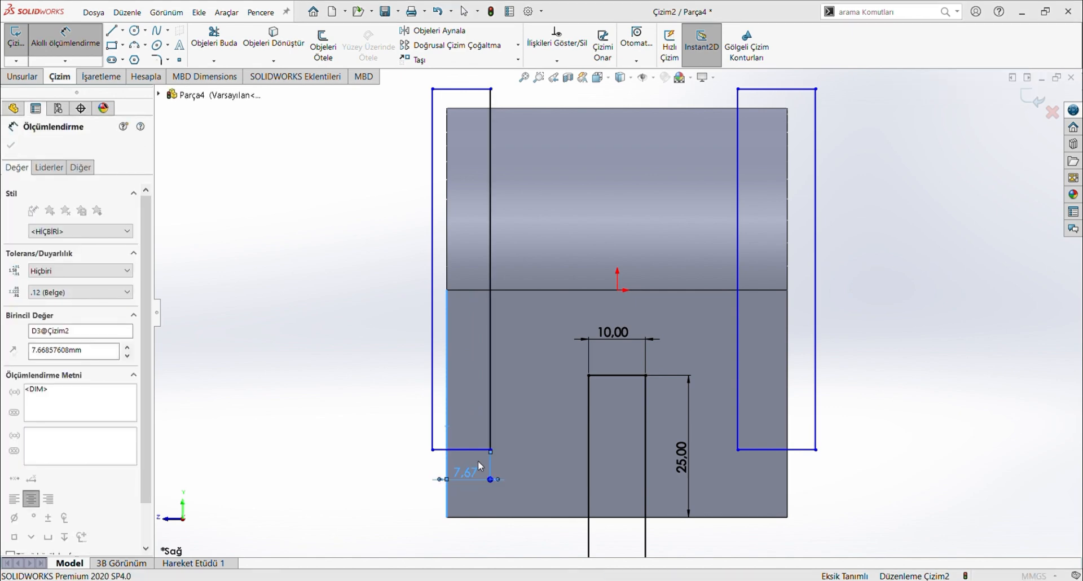
type("10")
key("Return")
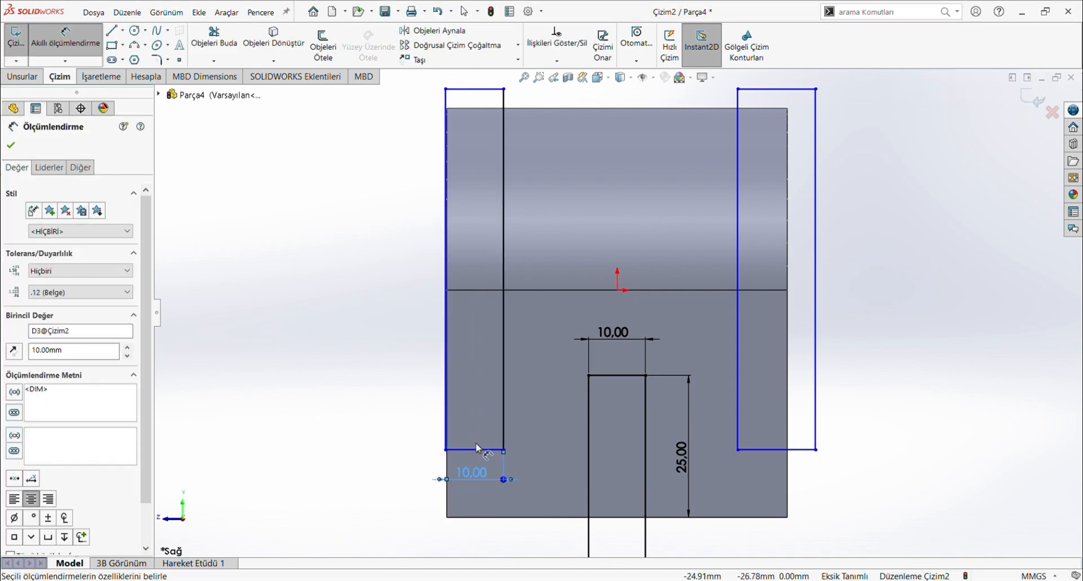
Dimension the left side rectangle's bottom line 10 mm above the block's base edge.
left_click(478, 449)
left_click(468, 516)
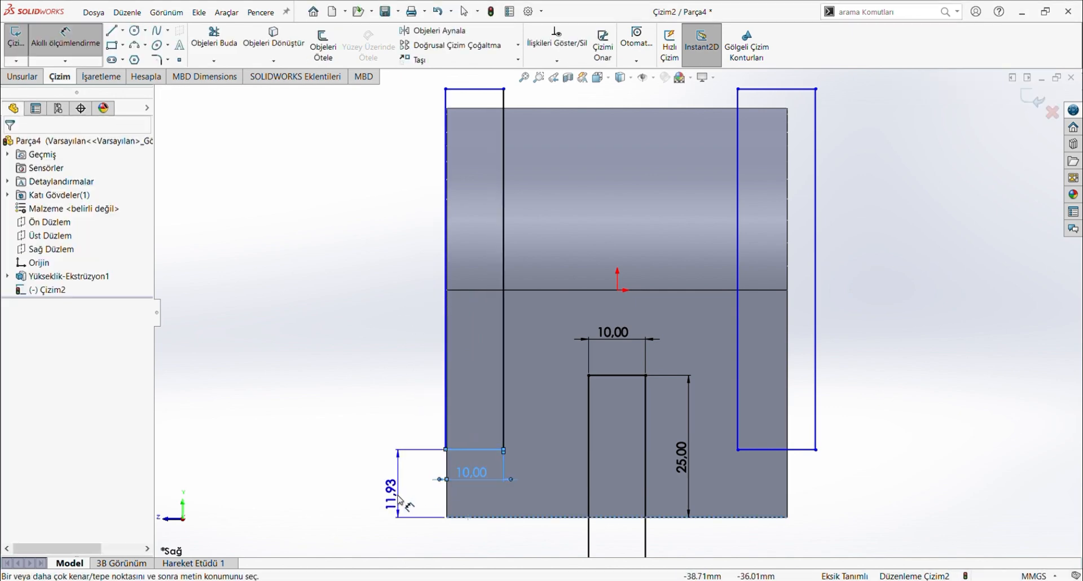
left_click(399, 497)
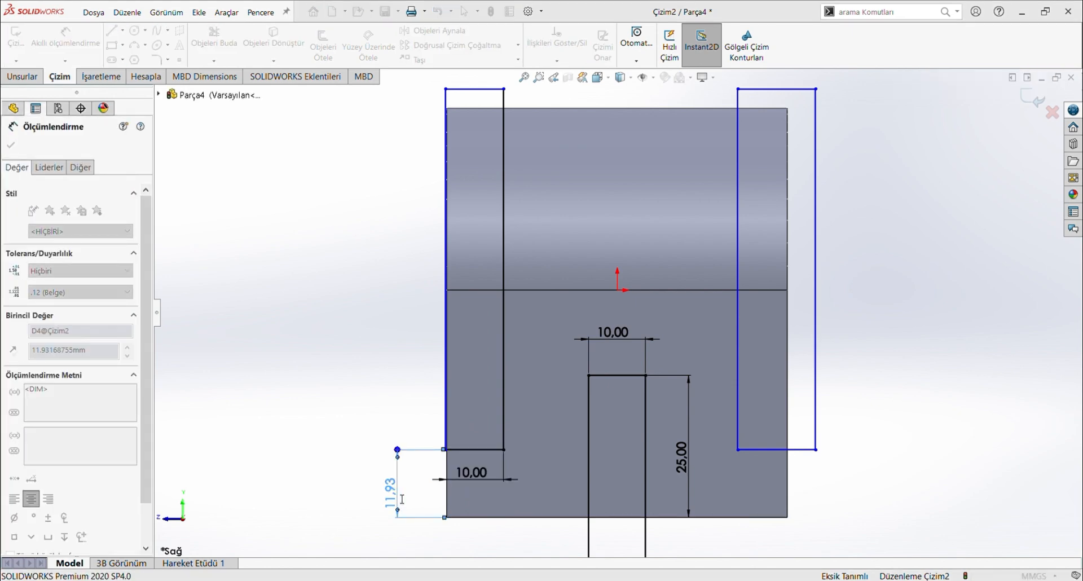
type("10")
key("Return")
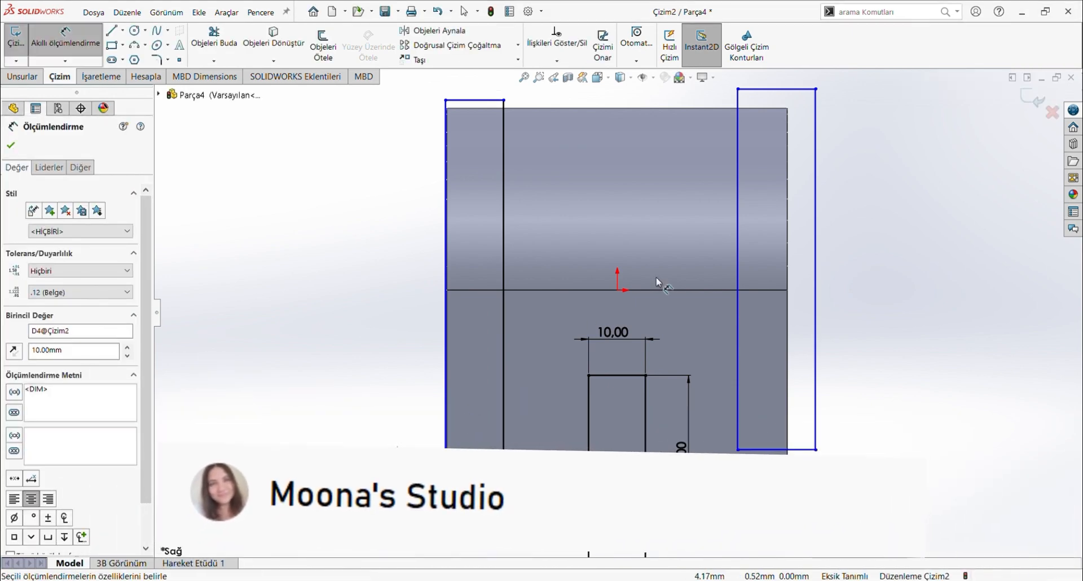
Dimension the right side rectangle's bottom line 10 mm above the block's base edge.
left_click(782, 449)
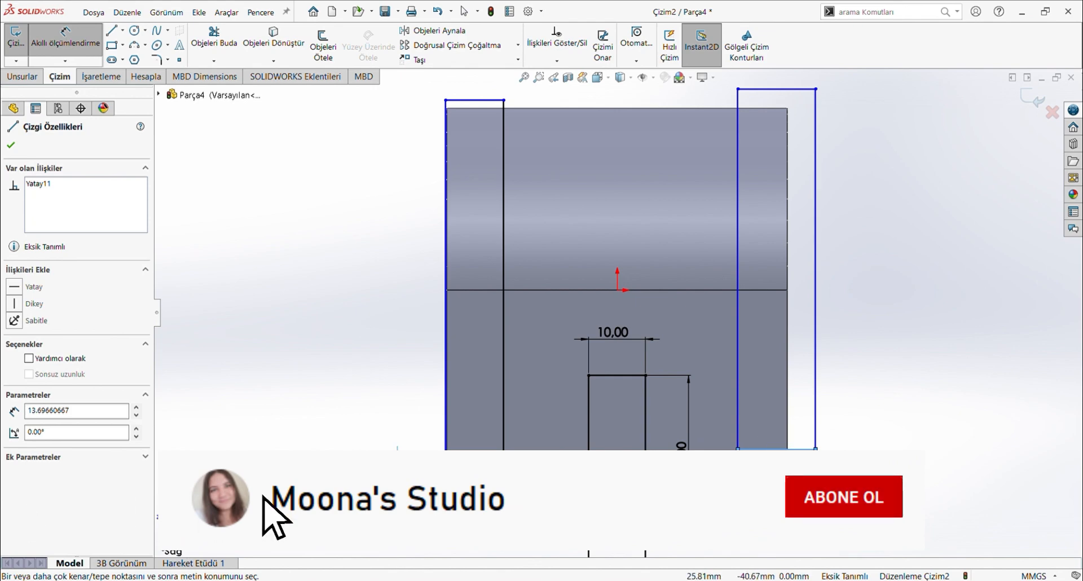
left_click(766, 518)
left_click(818, 482)
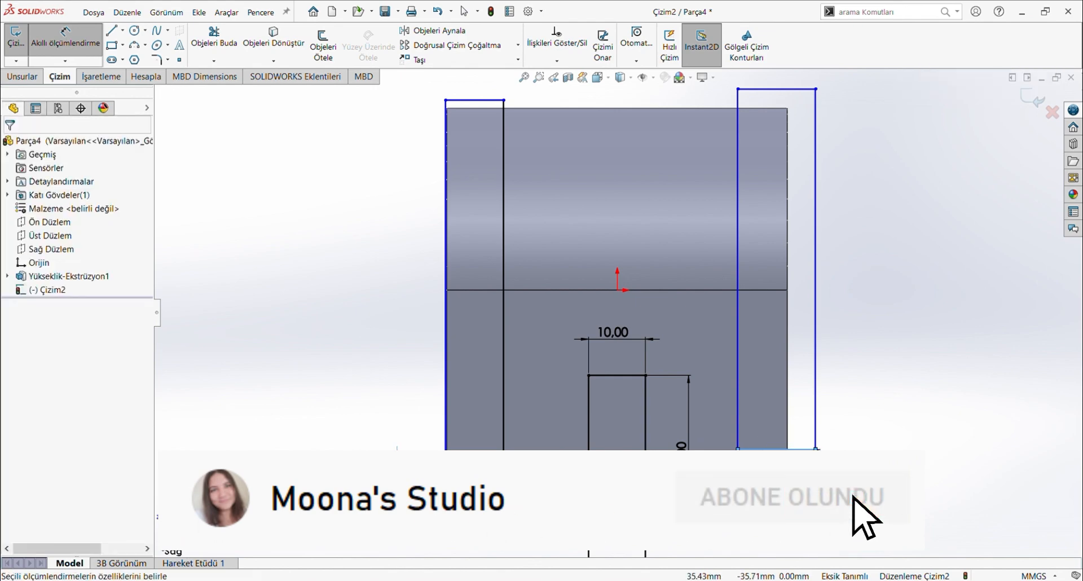
type("10")
key("Return")
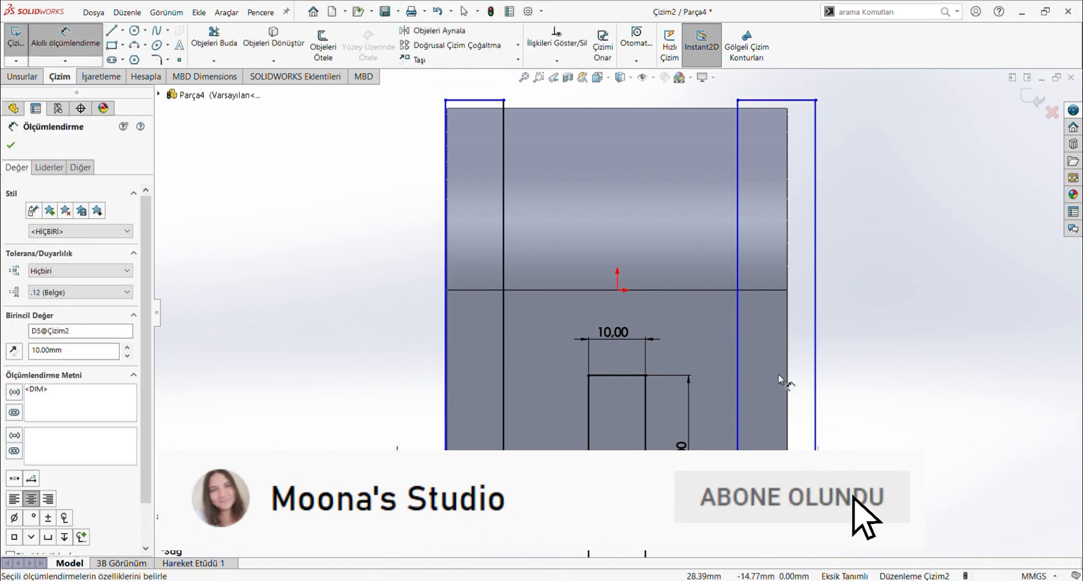
Dimension the right side rectangle's inner vertical line 10 mm from the block's right edge.
left_click(789, 385)
left_click(738, 392)
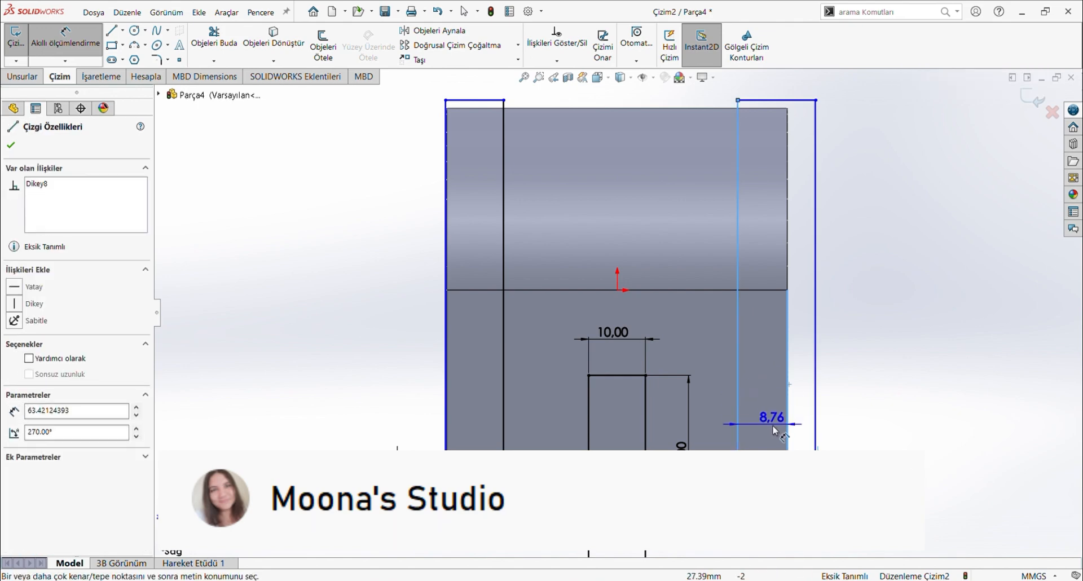
left_click(767, 427)
type("10")
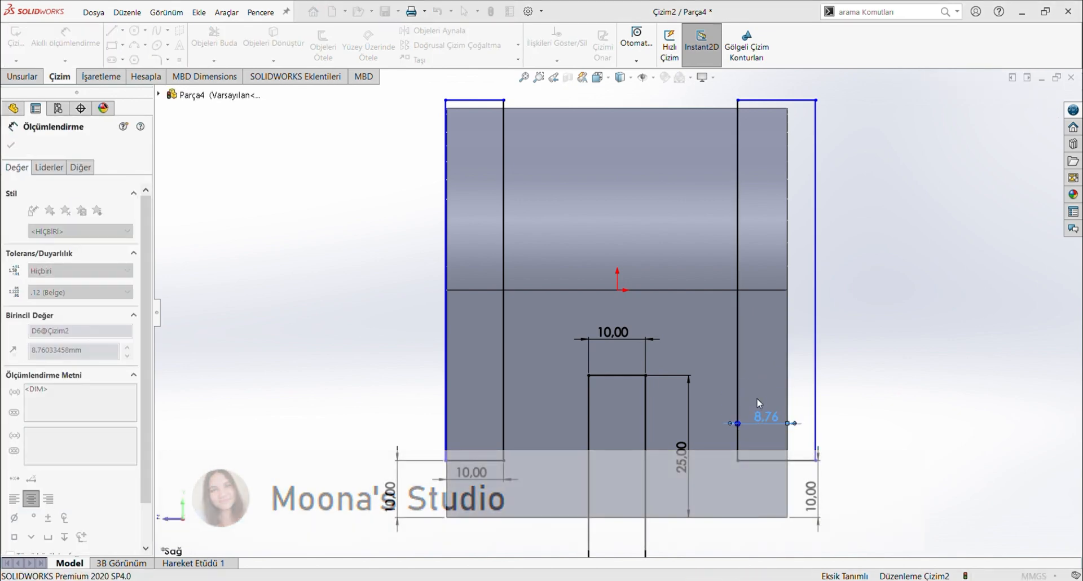
key("Return")
key("Escape")
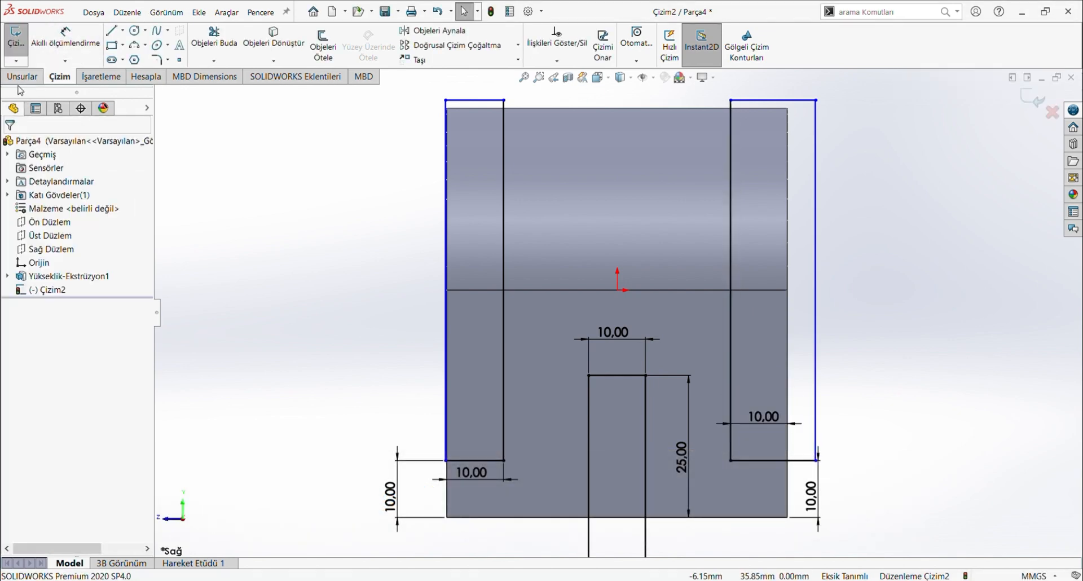
Cut-extrude the three sketched rectangles through the block, using the up-to-surface end condition with the flat side face opposite the sketch.
left_click(22, 76)
left_click(274, 58)
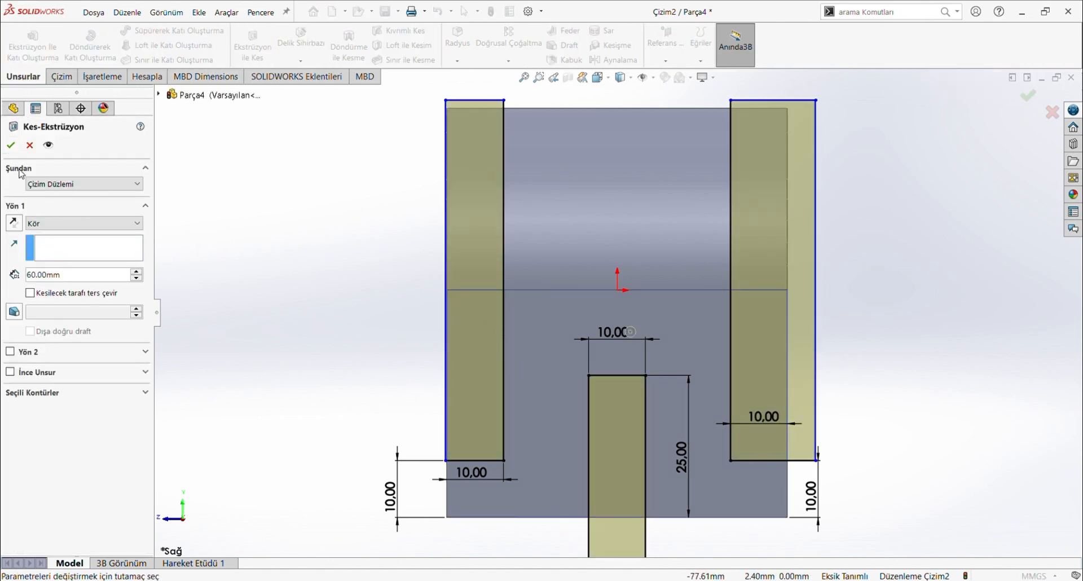
middle_click_drag(275, 292, 401, 332)
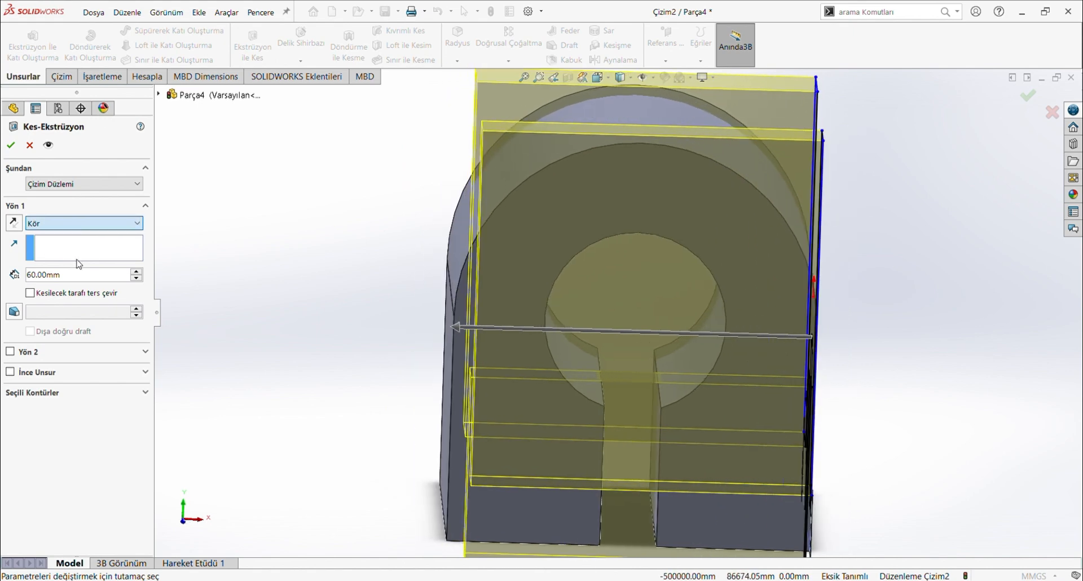
left_click(60, 288)
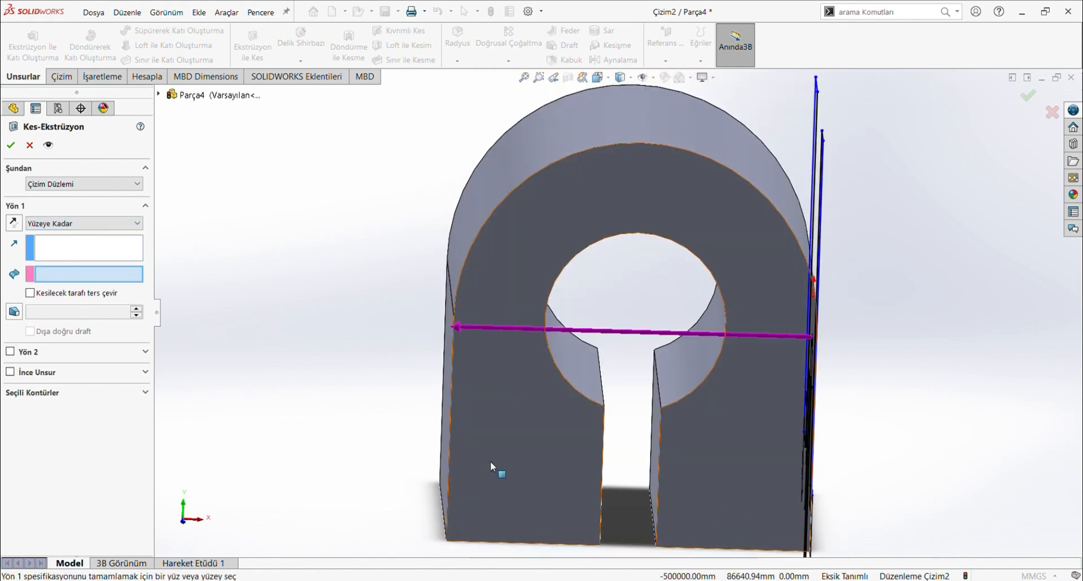
left_click(446, 445)
middle_click_drag(265, 434, 229, 373)
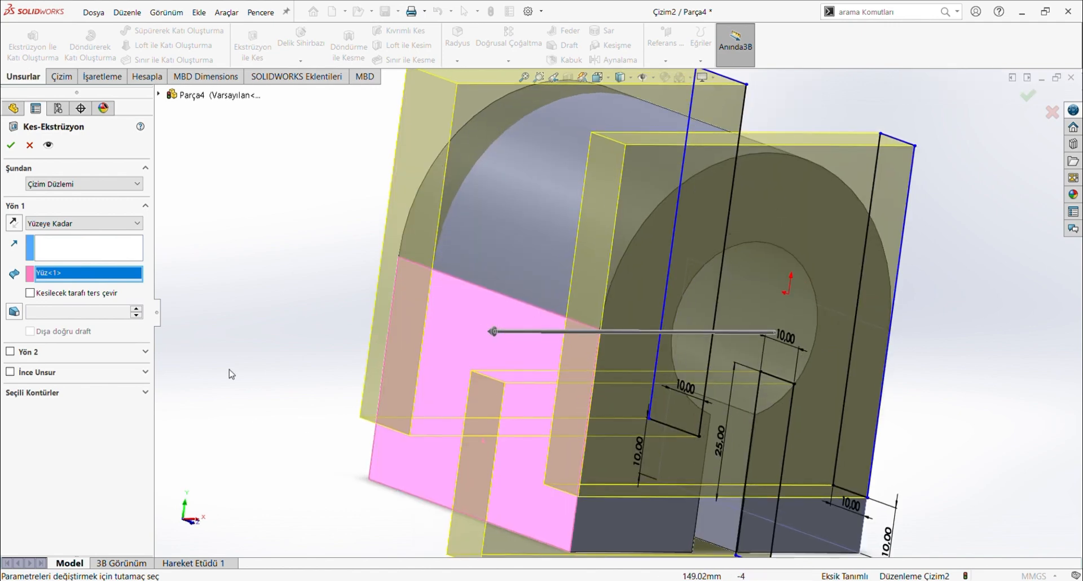
left_click(10, 145)
scroll(612, 333, "up", 1)
scroll(797, 452, "up", 4)
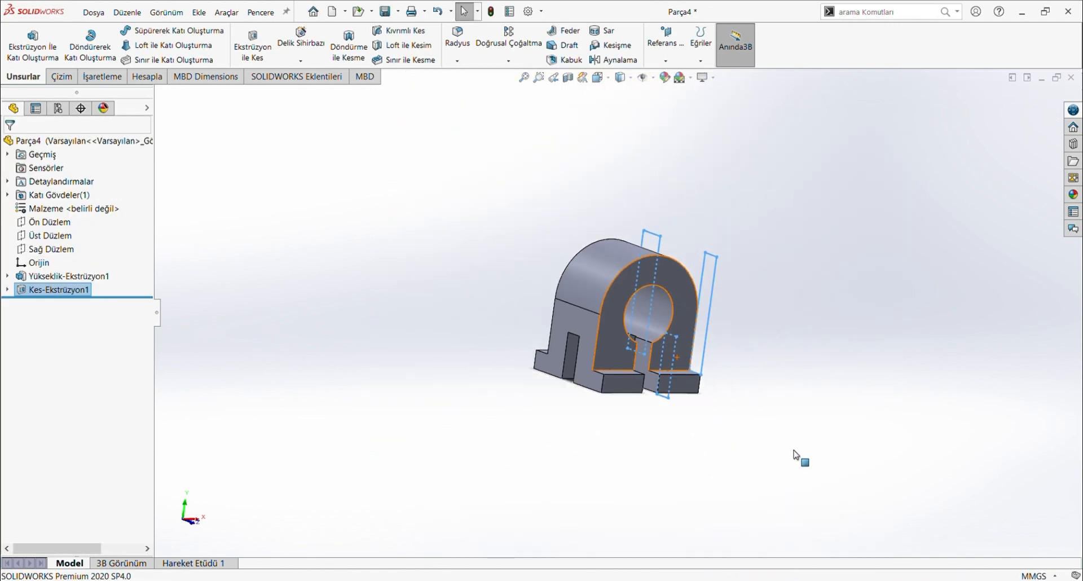
middle_click_drag(798, 455, 716, 454)
left_click(725, 448)
middle_click_drag(868, 383, 905, 424)
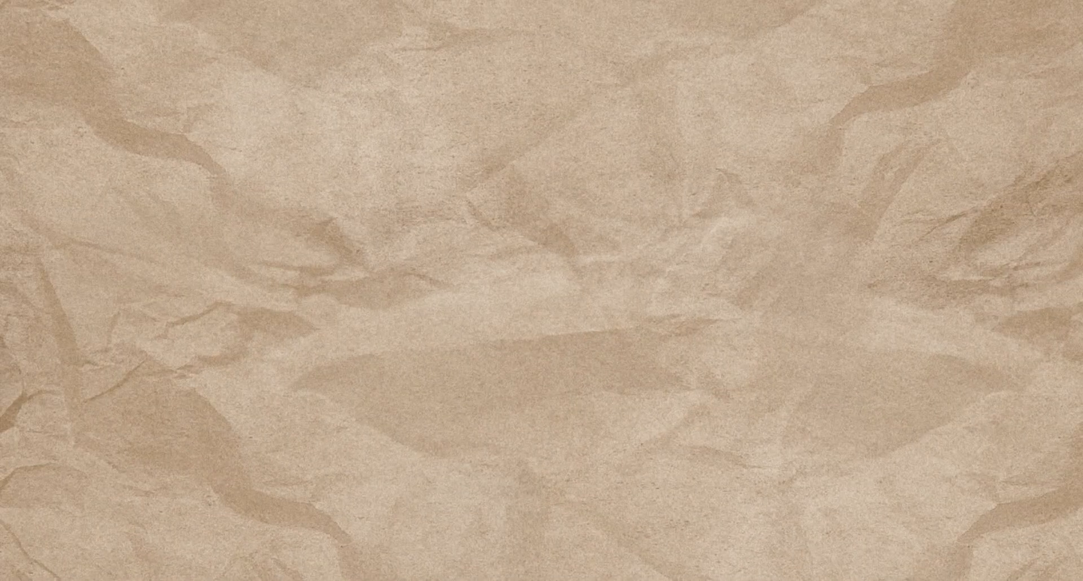